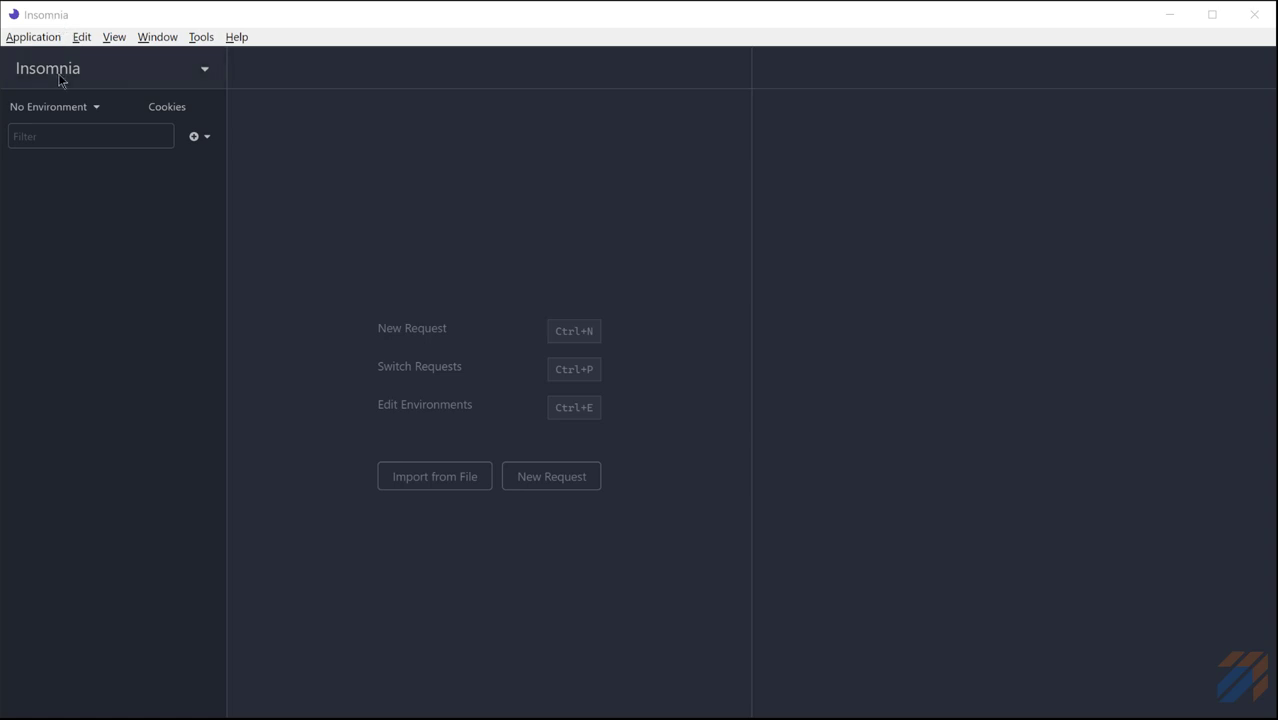
- Start creating a new workspace
left_click(62, 74)
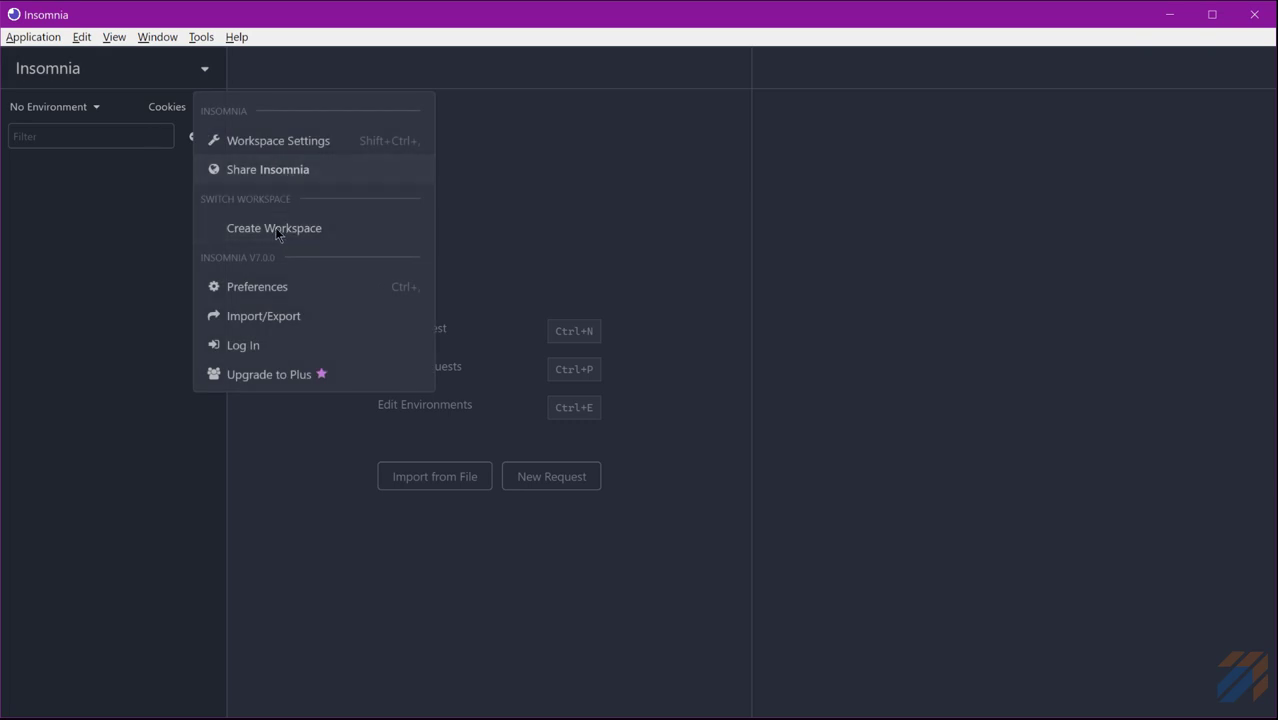
left_click(274, 228)
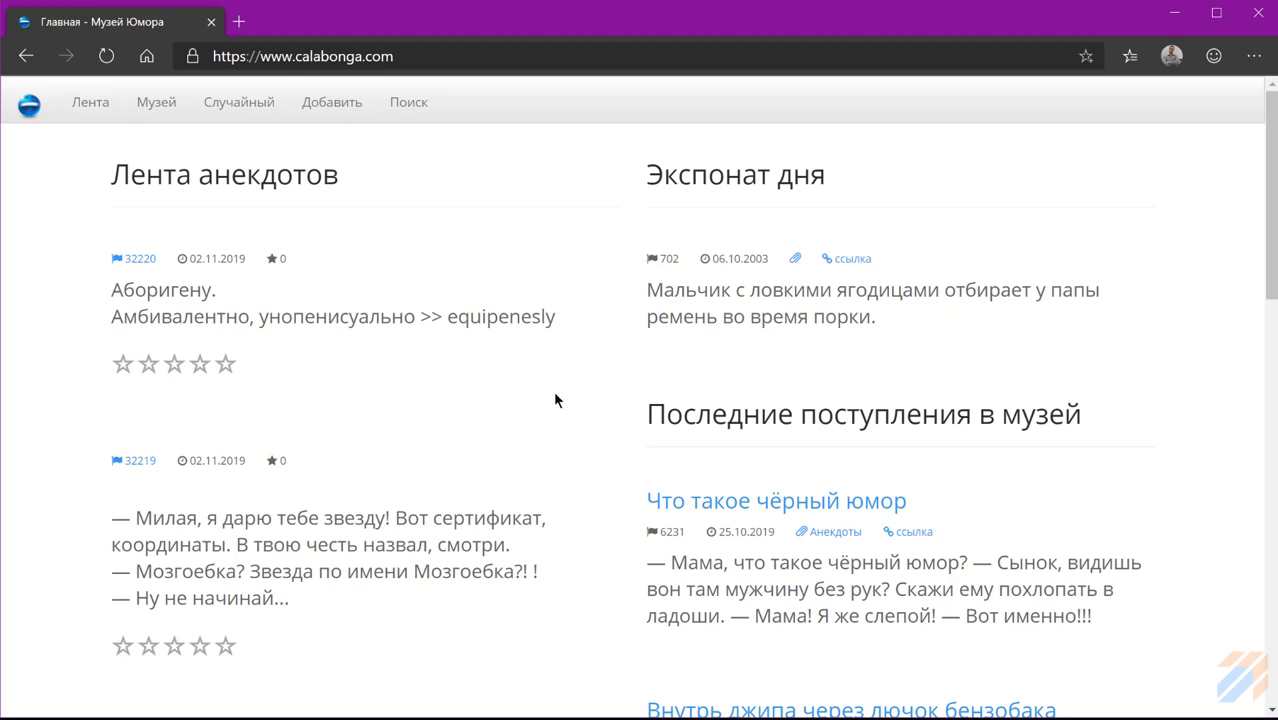
- Switch to the browser, look through the calabonga.com home page, open its humour museum section and examine the page address
scroll(816, 280, "down", 4)
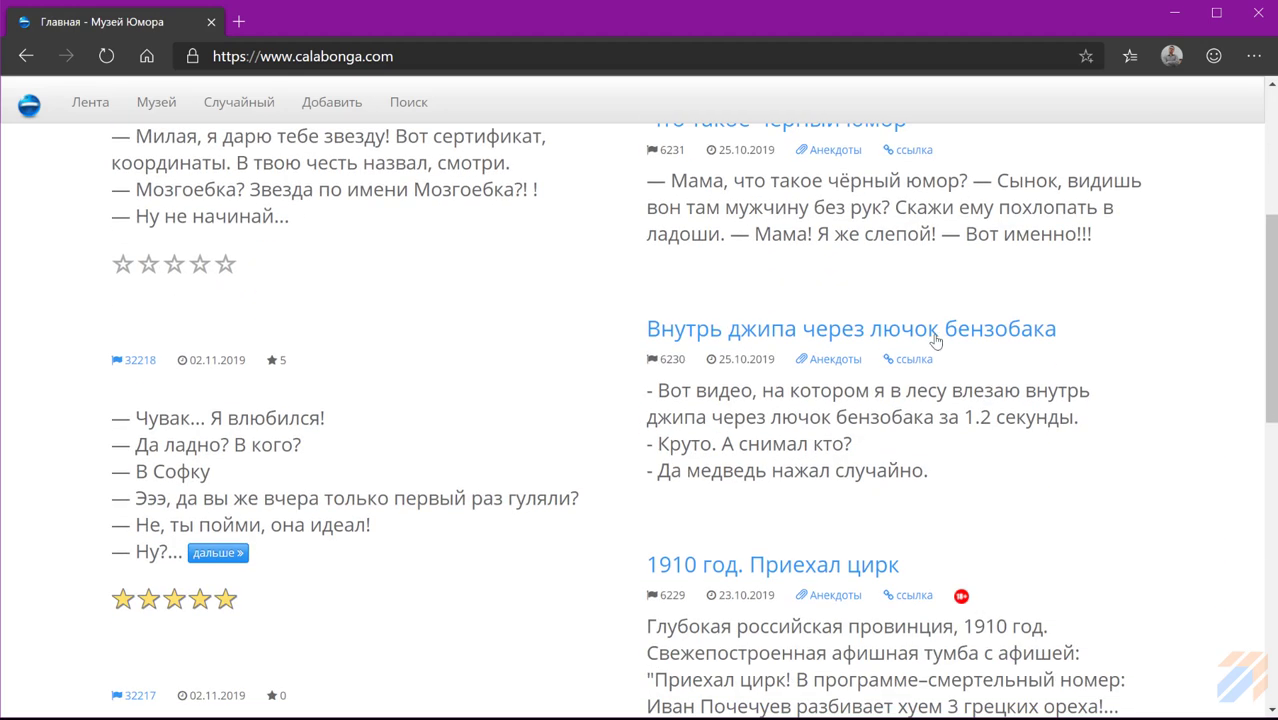
left_click_drag(1272, 278, 1245, 570)
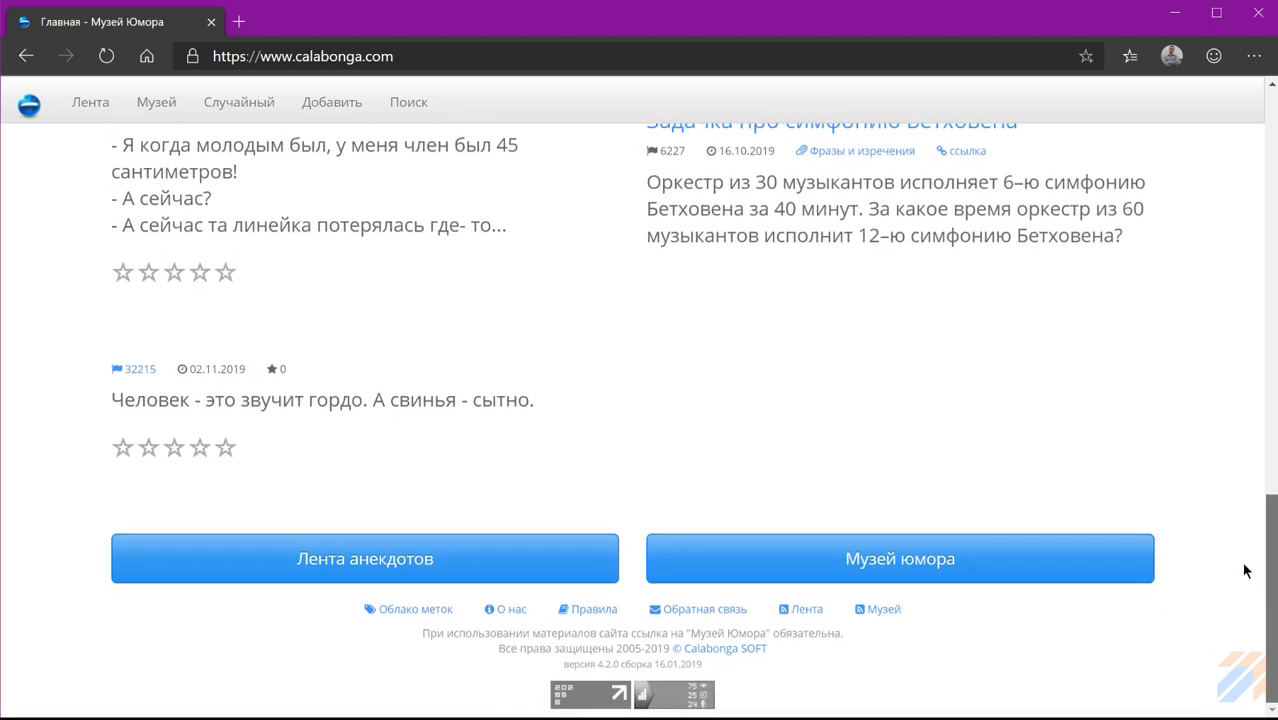
left_click(868, 560)
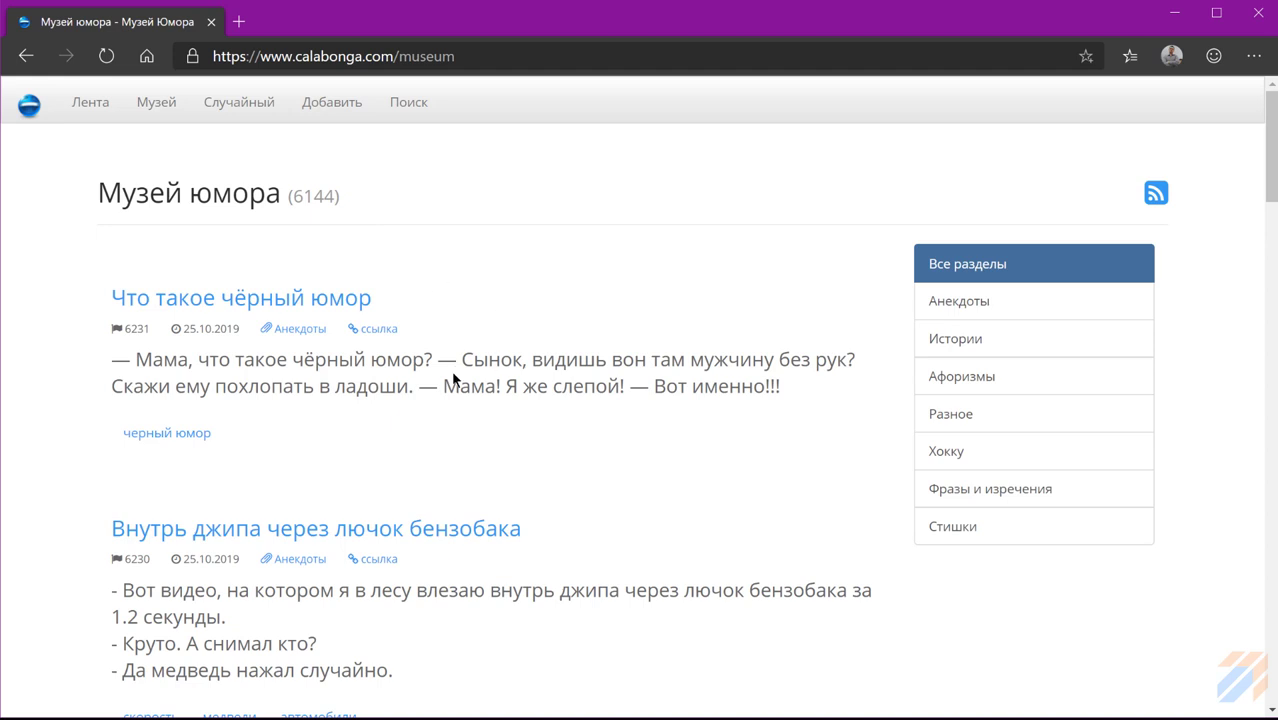
left_click(475, 56)
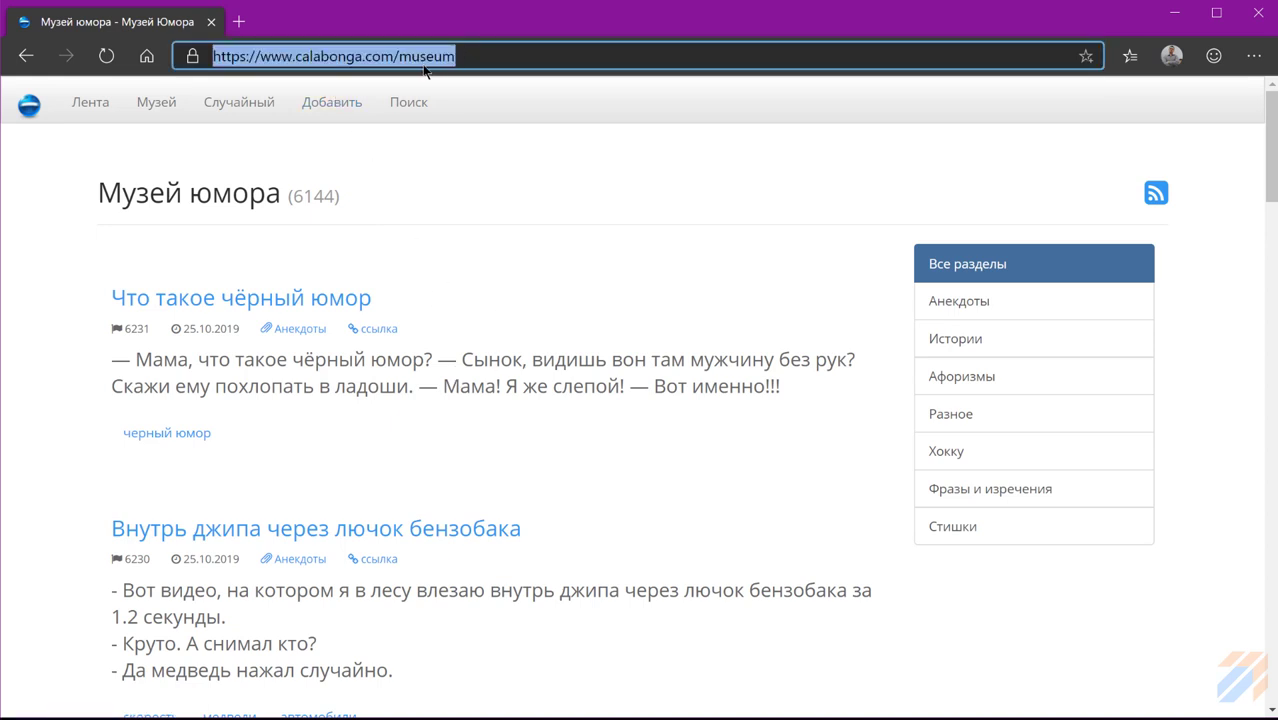
left_click(331, 57)
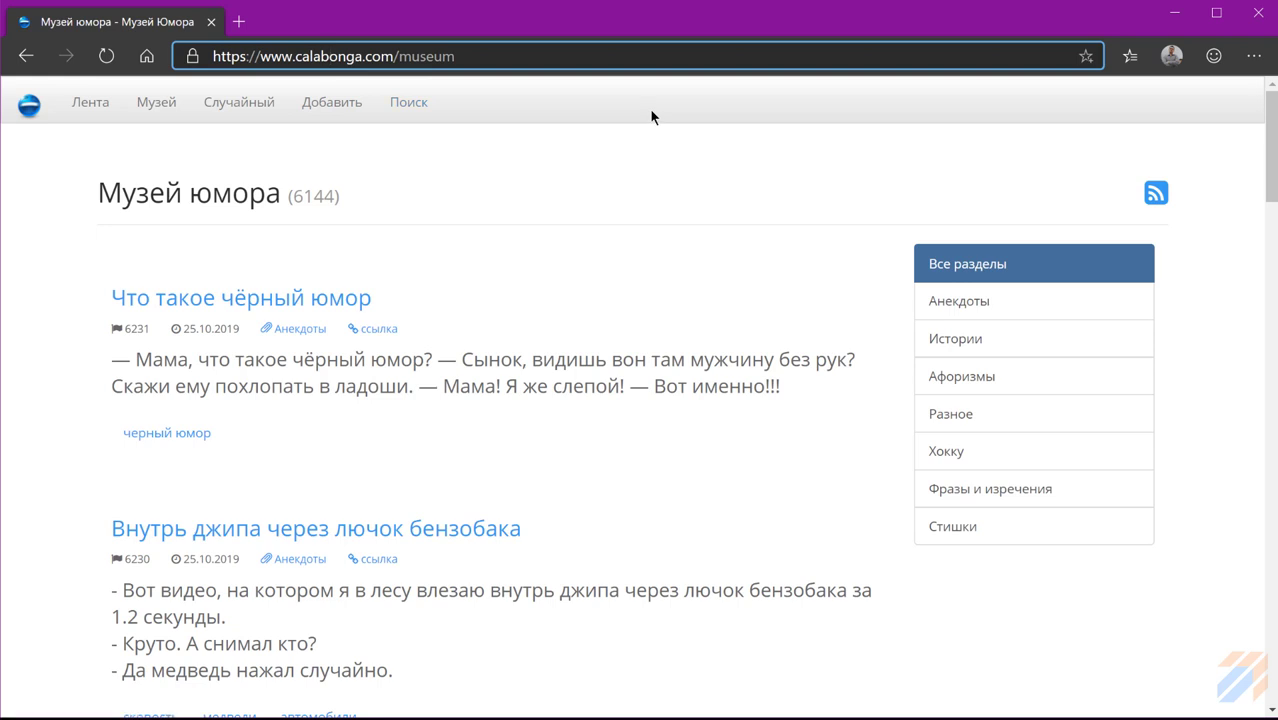
left_click(1064, 173)
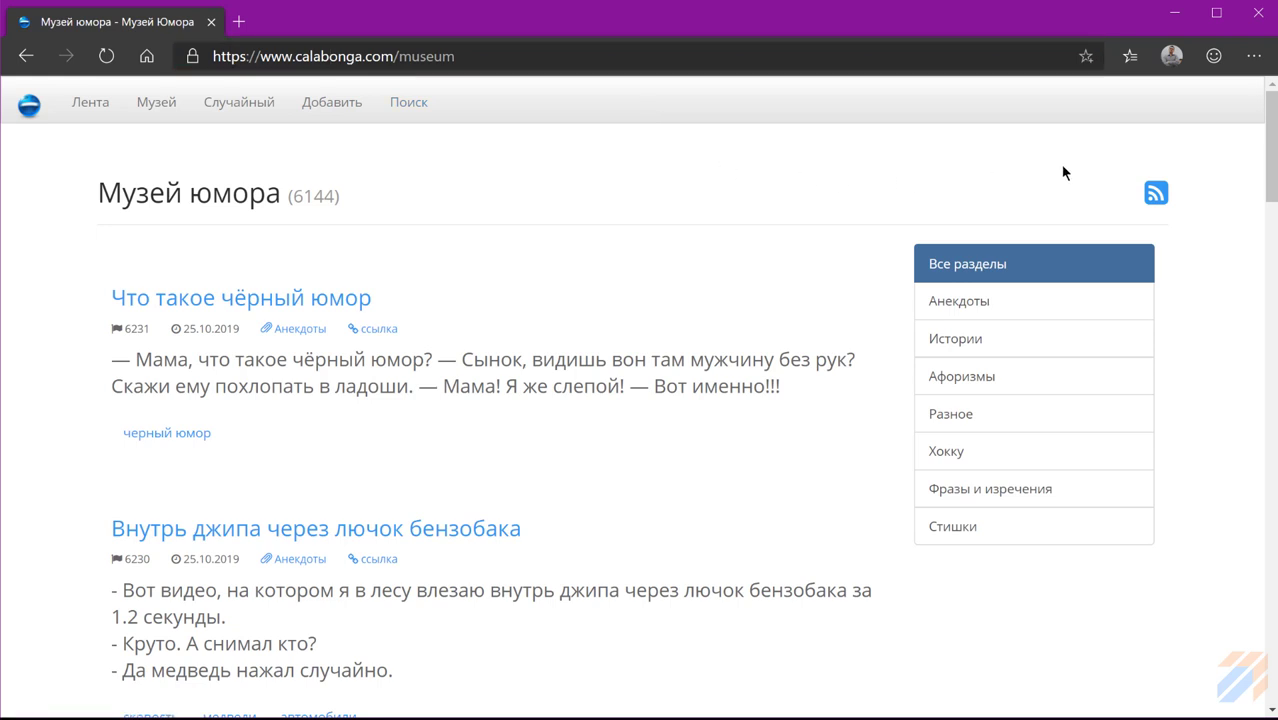
left_click(1172, 14)
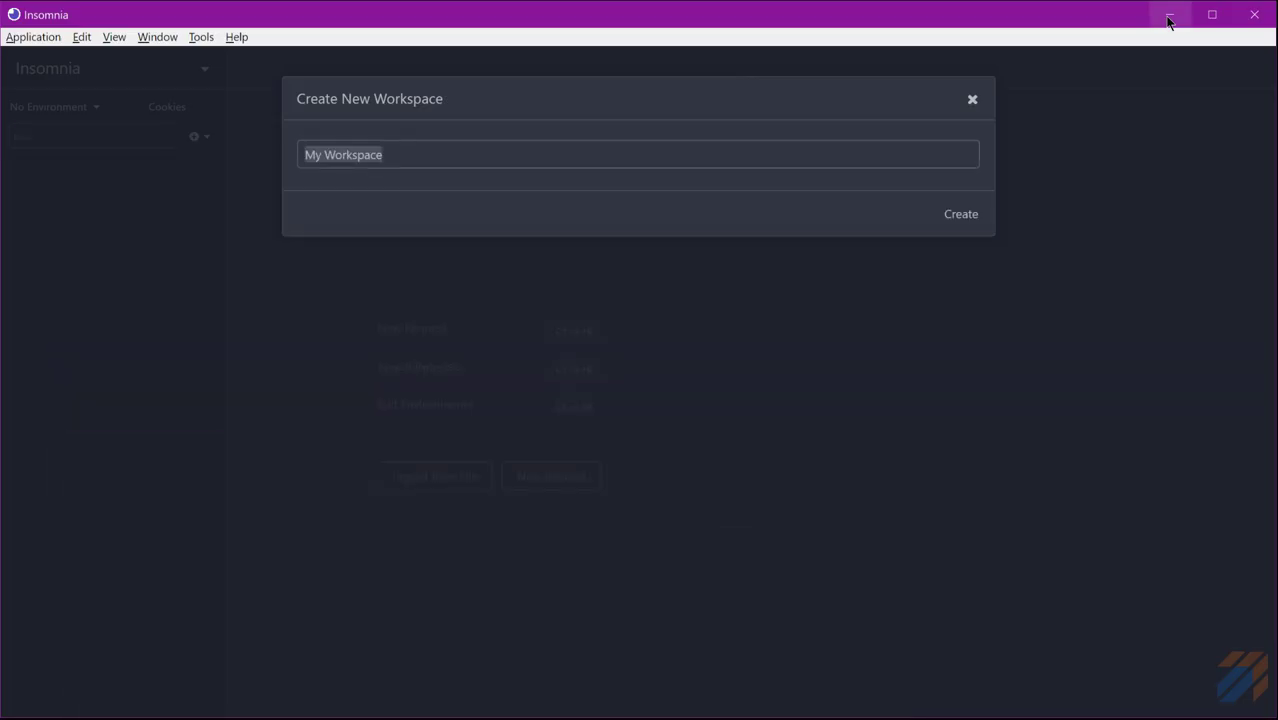
- Name the new workspace Calabonga.com and create it
left_click(426, 156)
key("BackSpace")
key("BackSpace")
key("BackSpace")
key("BackSpace")
key("BackSpace")
key("BackSpace")
key("BackSpace")
key("BackSpace")
key("BackSpace")
key("BackSpace")
key("BackSpace")
key("BackSpace")
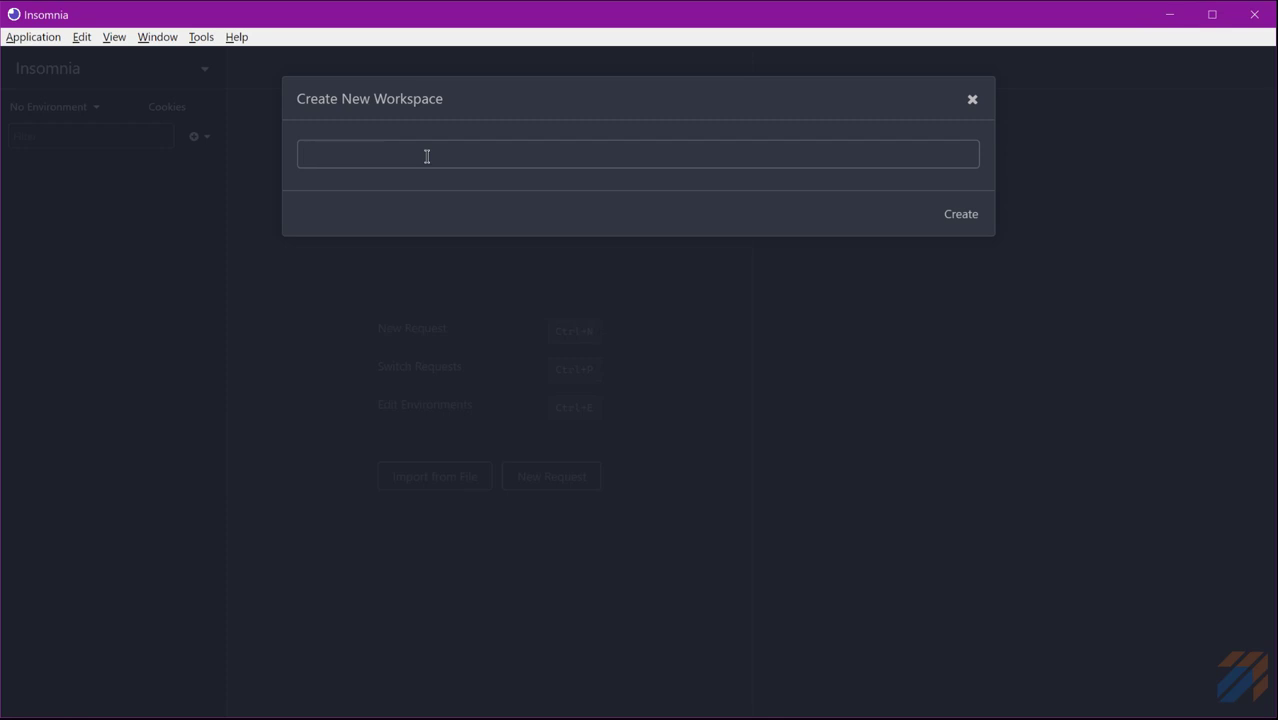
type("Calabi")
key("BackSpace")
type("onga.Com")
key("Left")
key("Left")
key("BackSpace")
type("c")
left_click(960, 214)
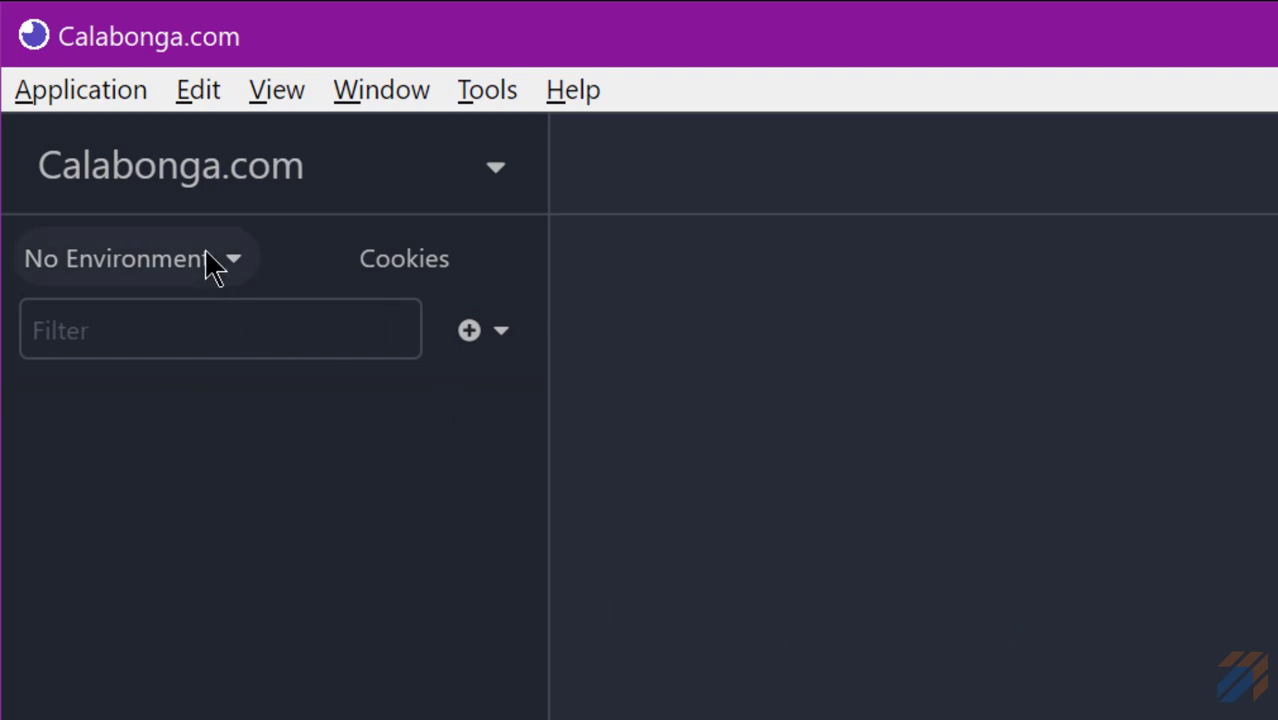
- Create a folder named Numor in the Calabonga.com workspace
left_click(465, 331)
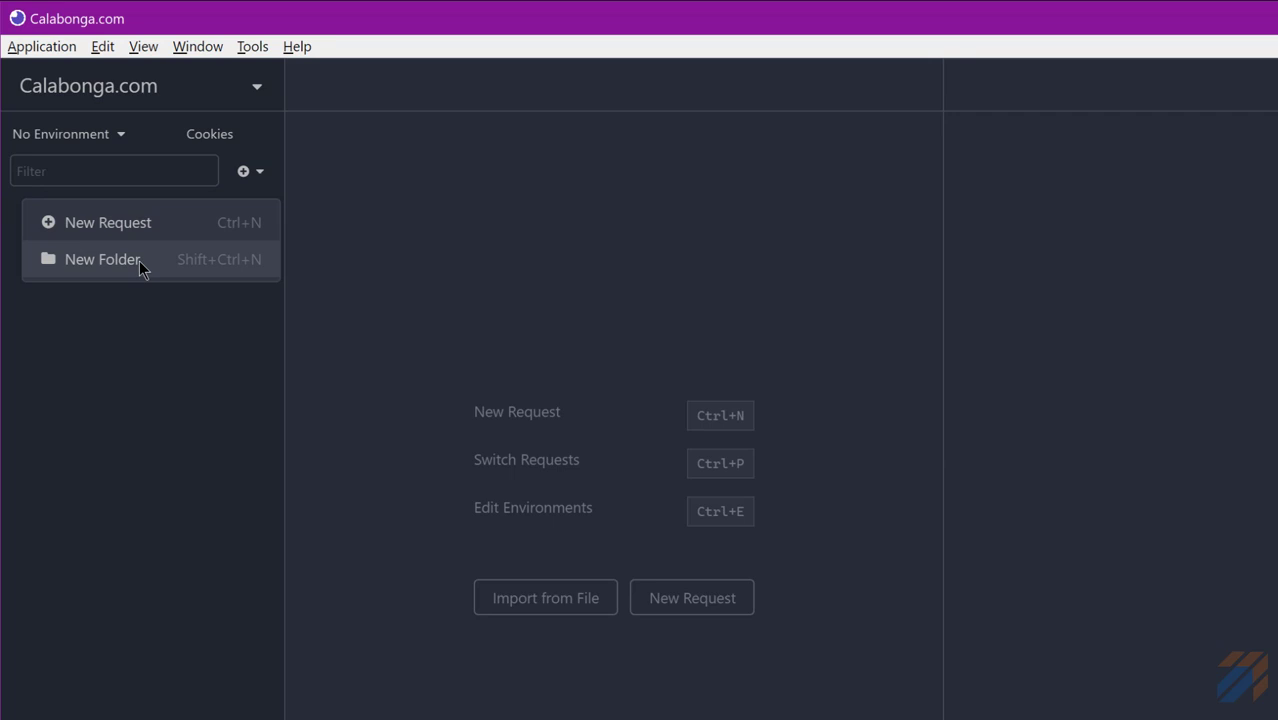
left_click(139, 261)
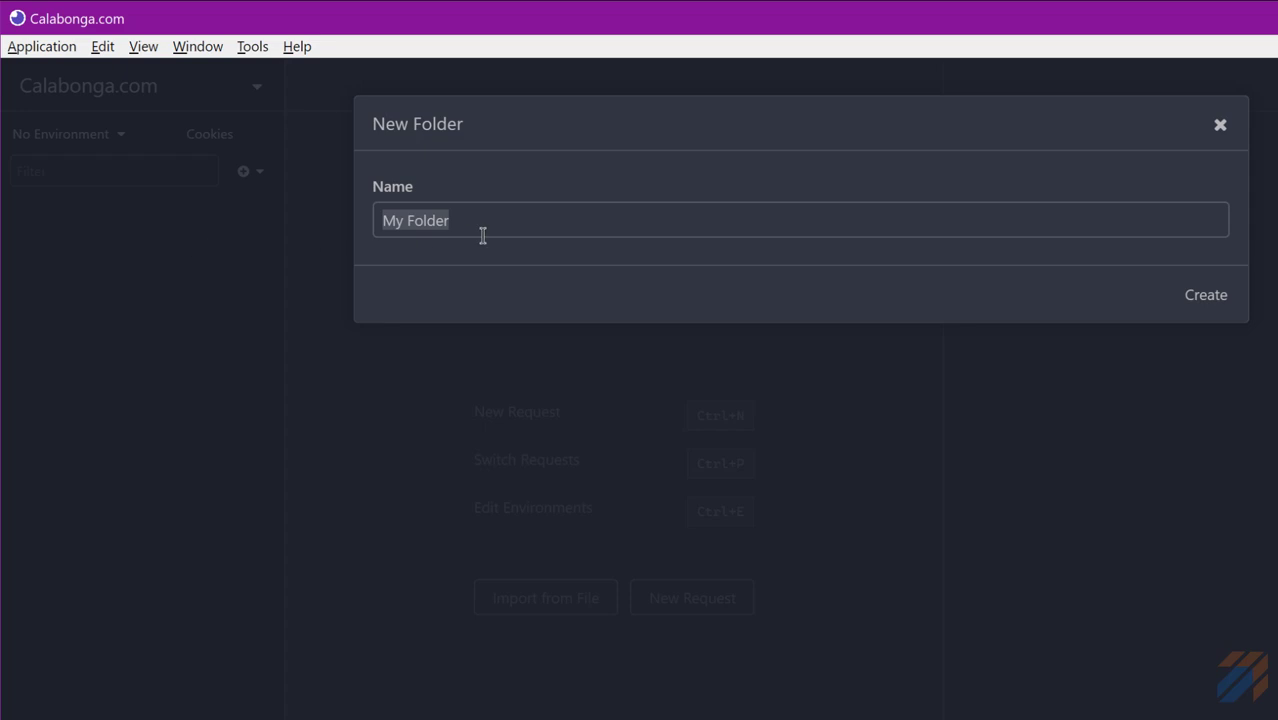
type("Nuxtjs")
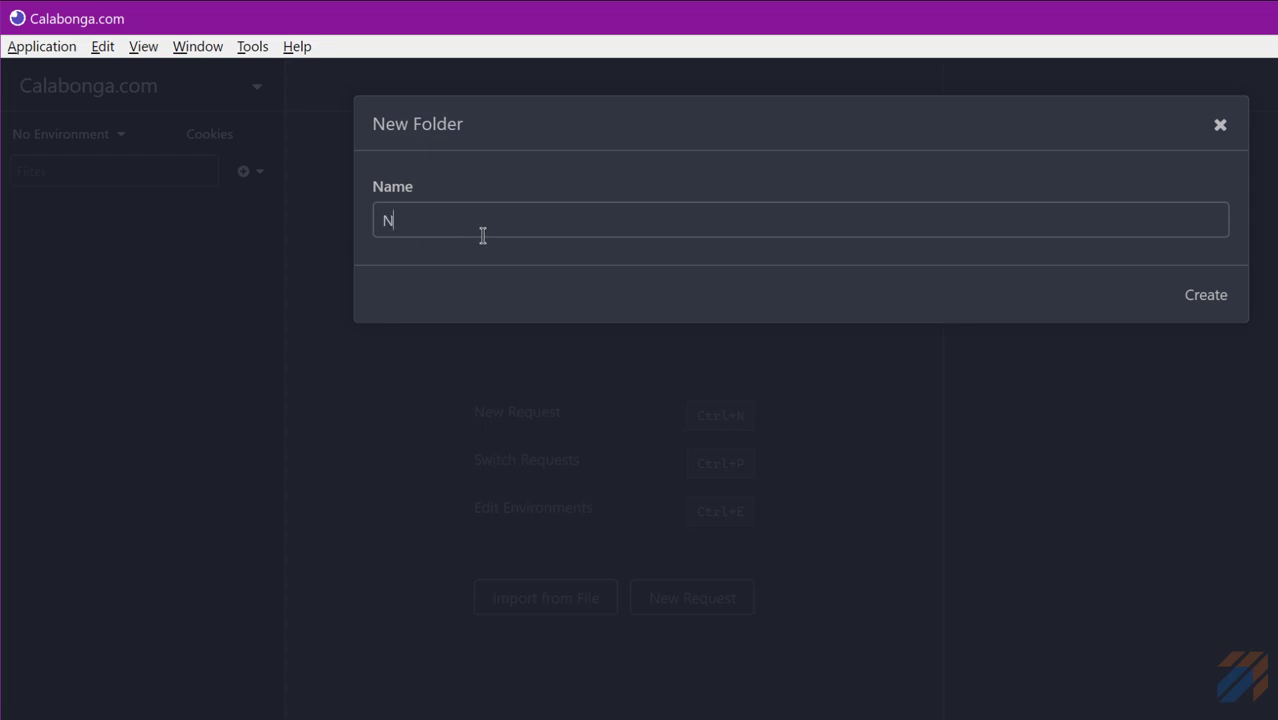
key("Return")
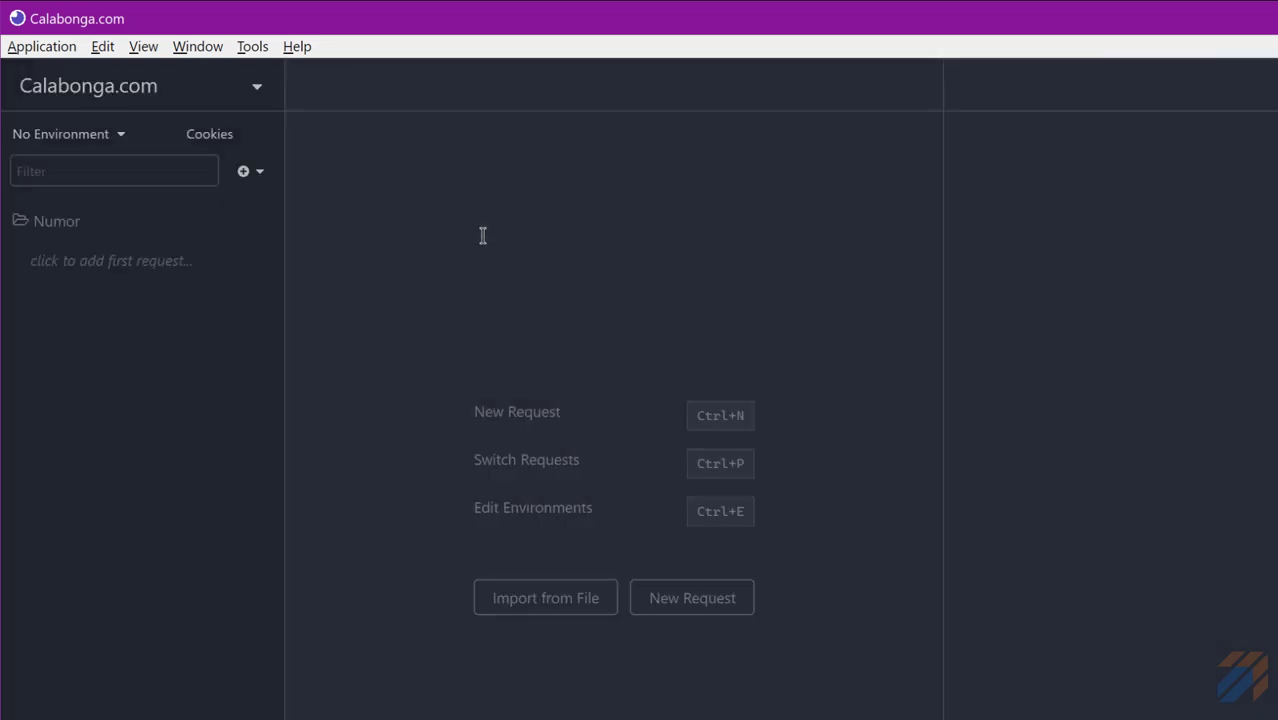
- Add a GET request with the default name My Request to the Numor folder
left_click(259, 174)
left_click(403, 308)
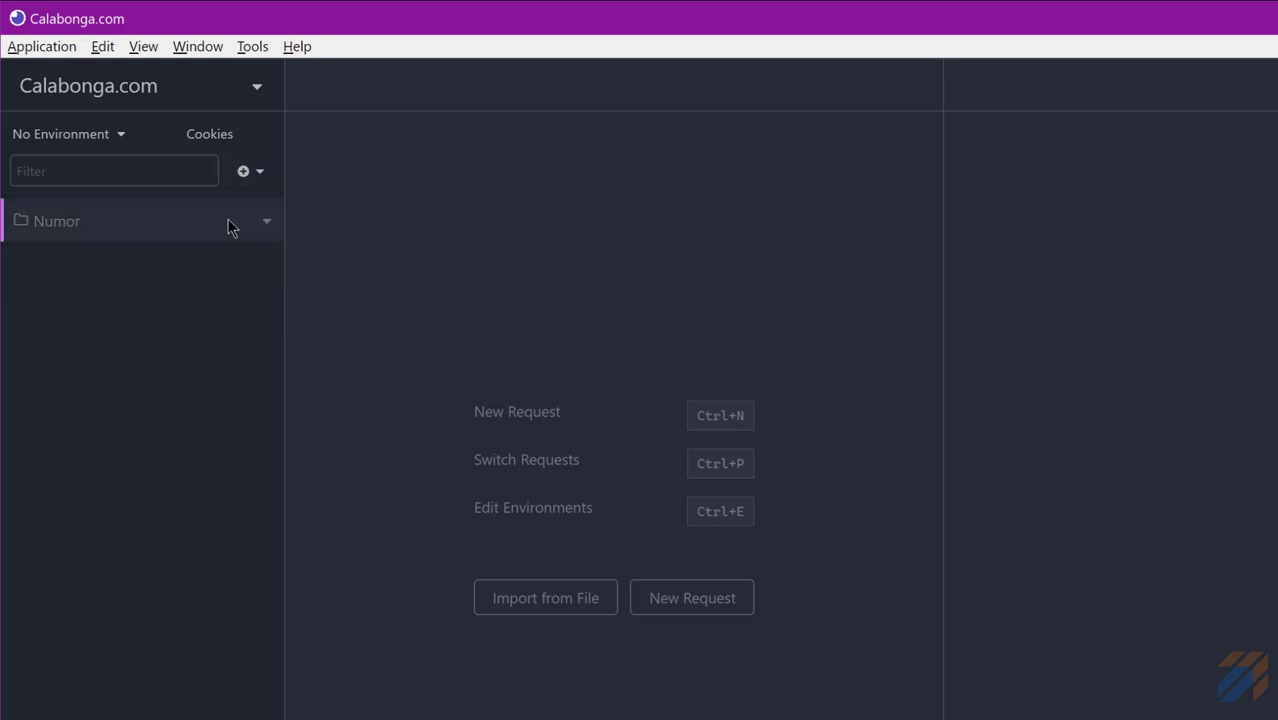
left_click(270, 220)
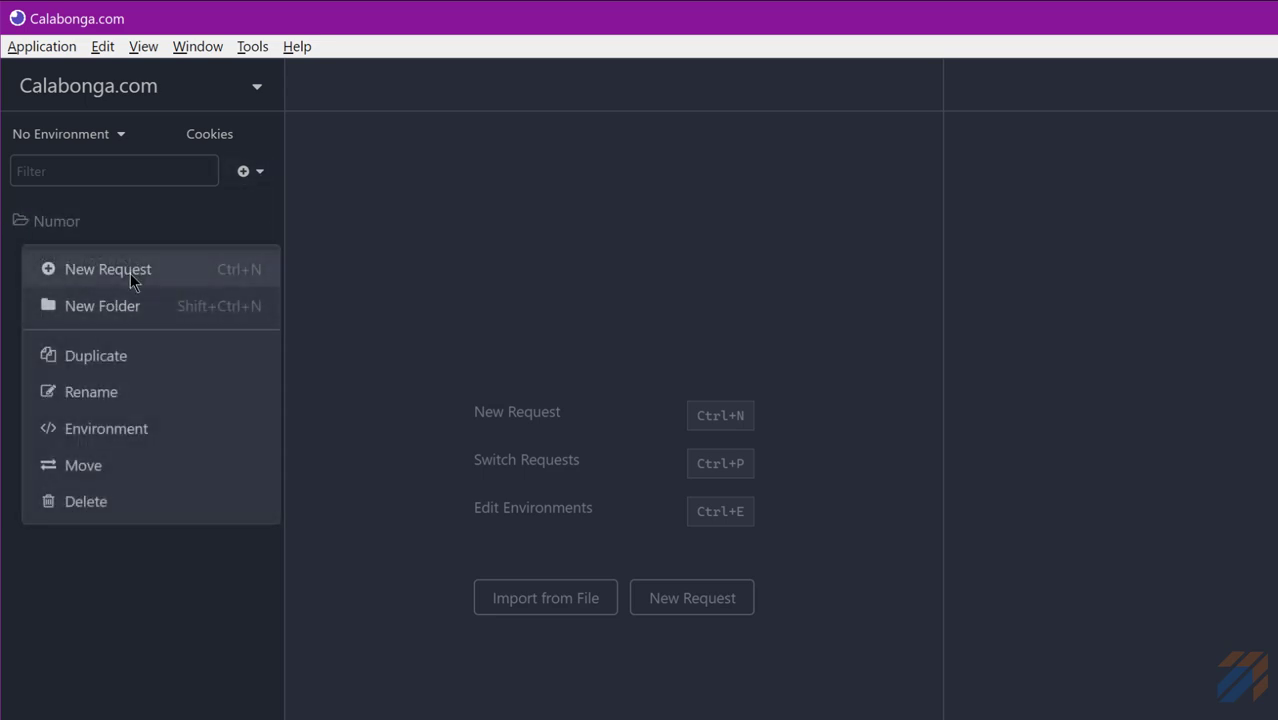
left_click(189, 271)
left_click(1207, 294)
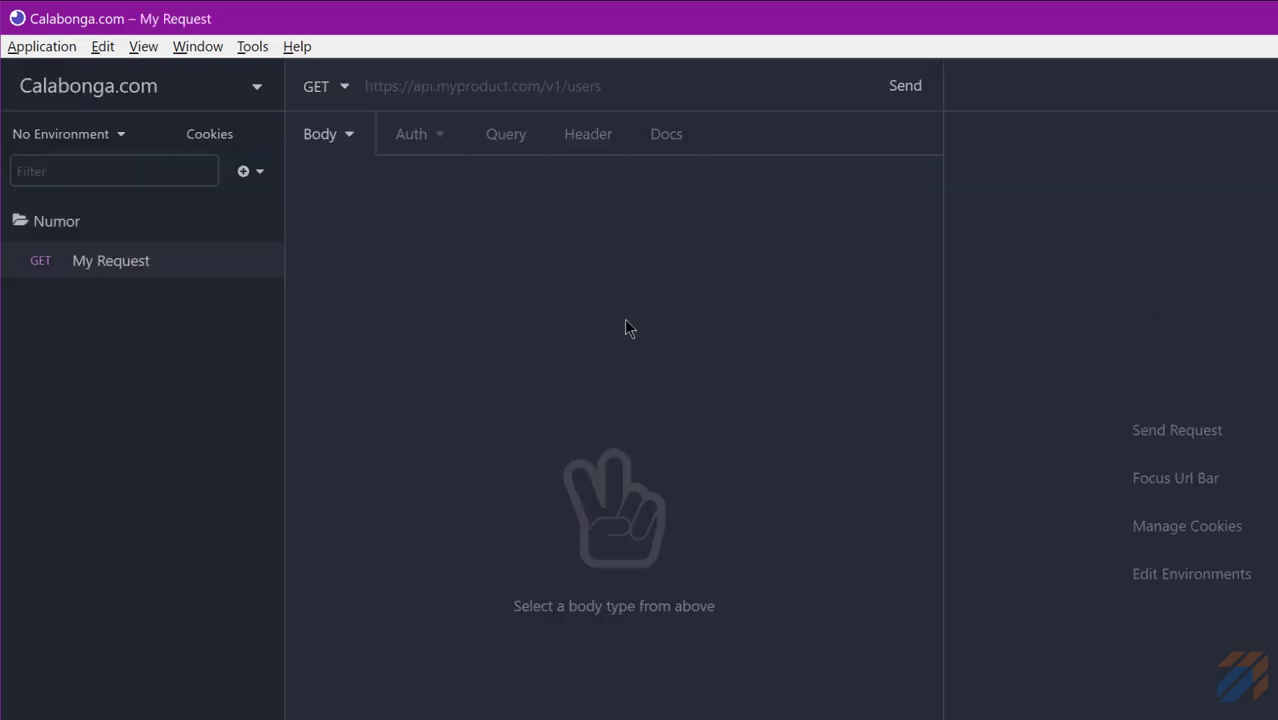
- Delete My Request from the Numor folder
left_click(267, 262)
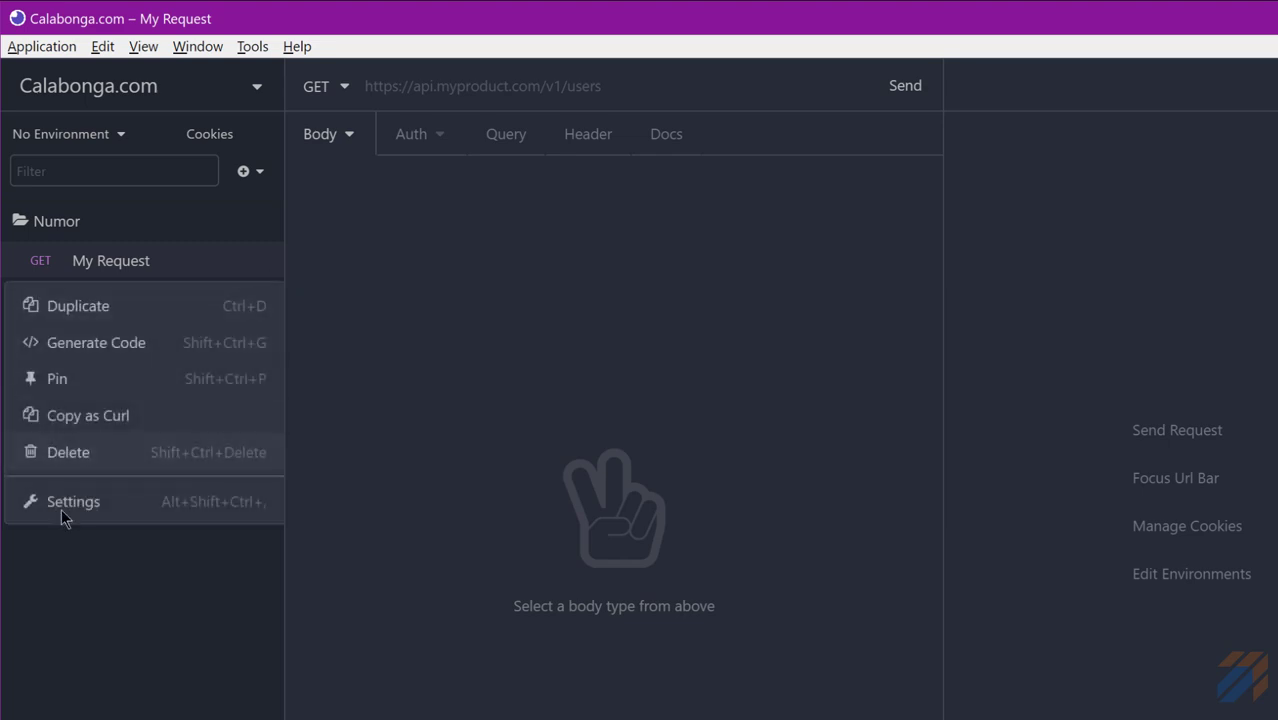
left_click(40, 458)
left_click(31, 461)
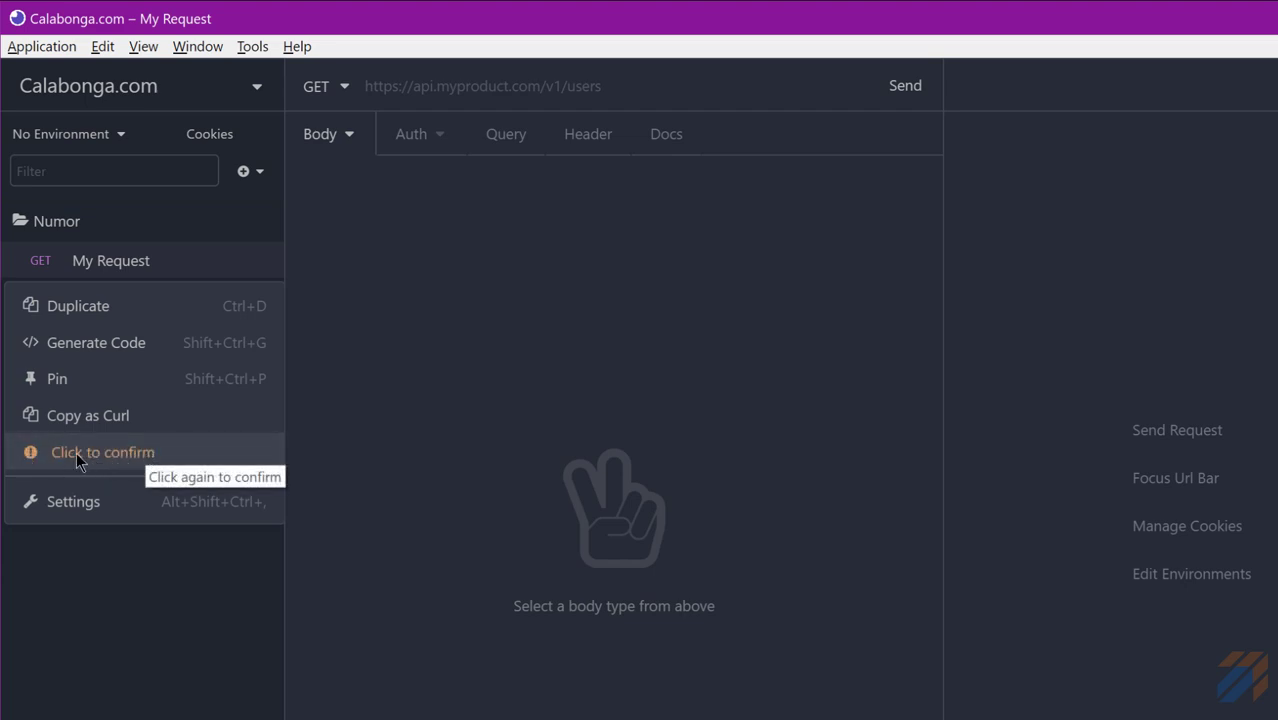
left_click(145, 450)
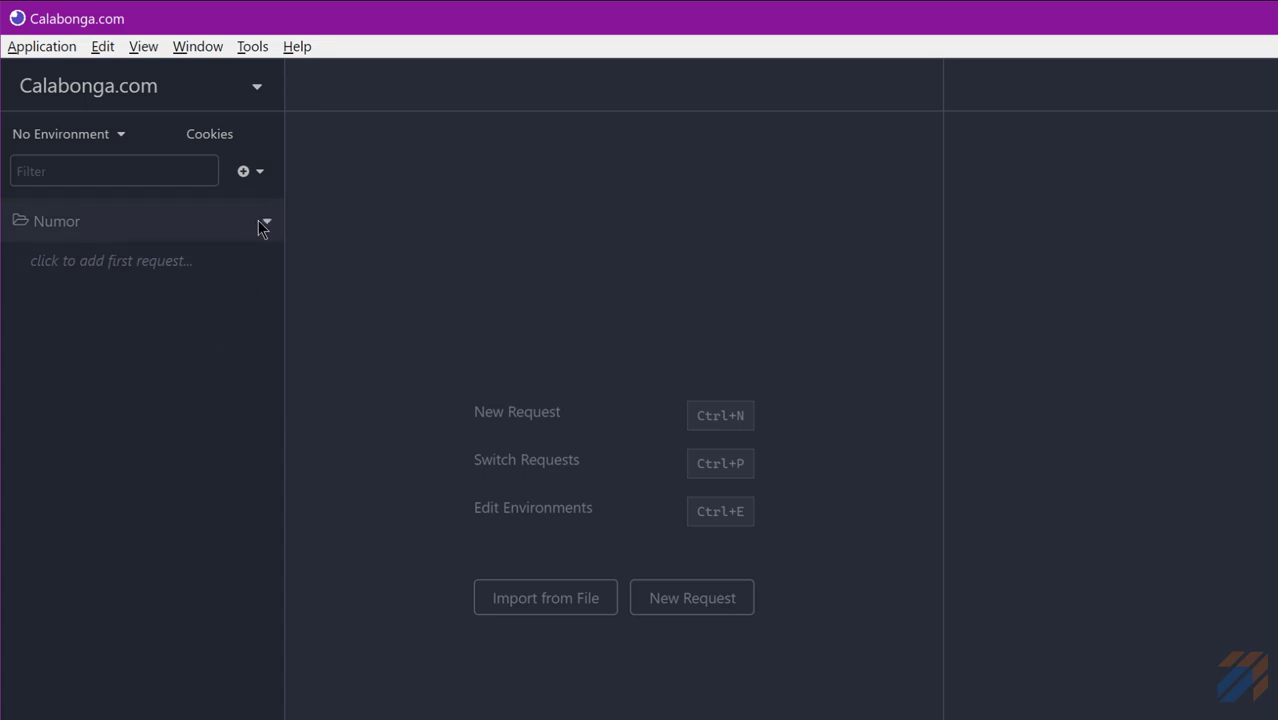
- Create a GET request named Default in the Numor folder
left_click(268, 223)
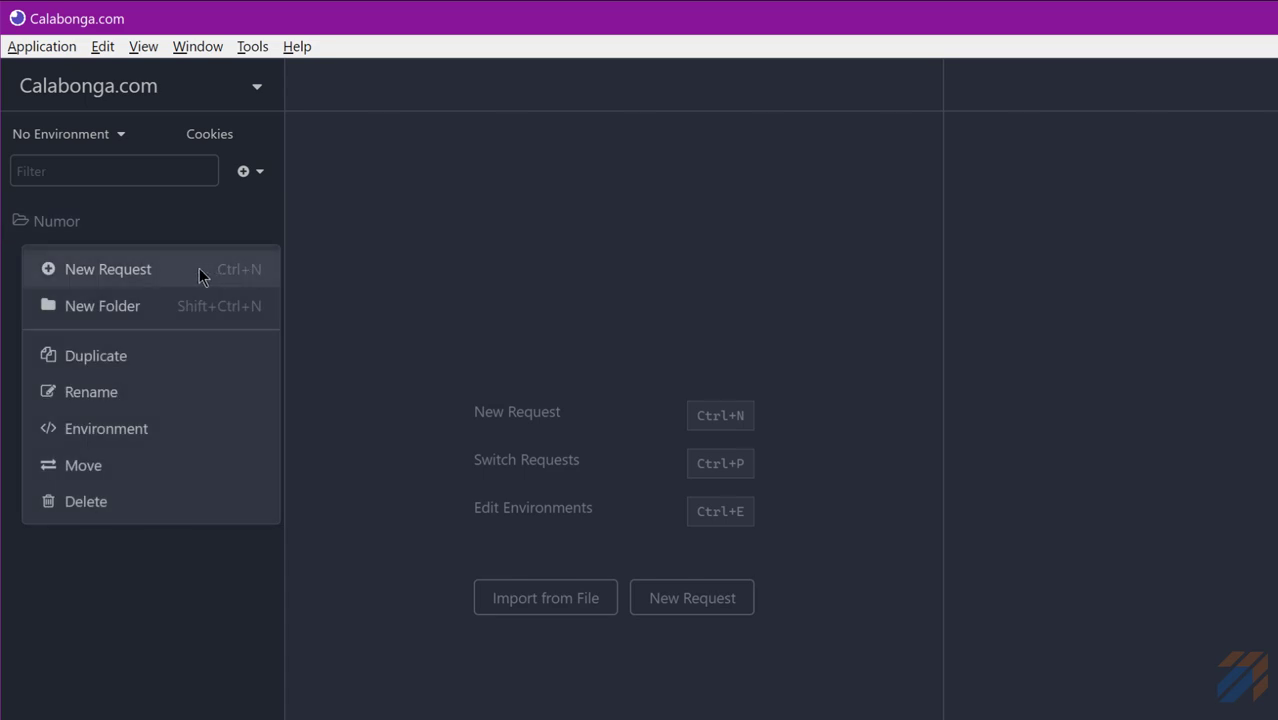
left_click(199, 268)
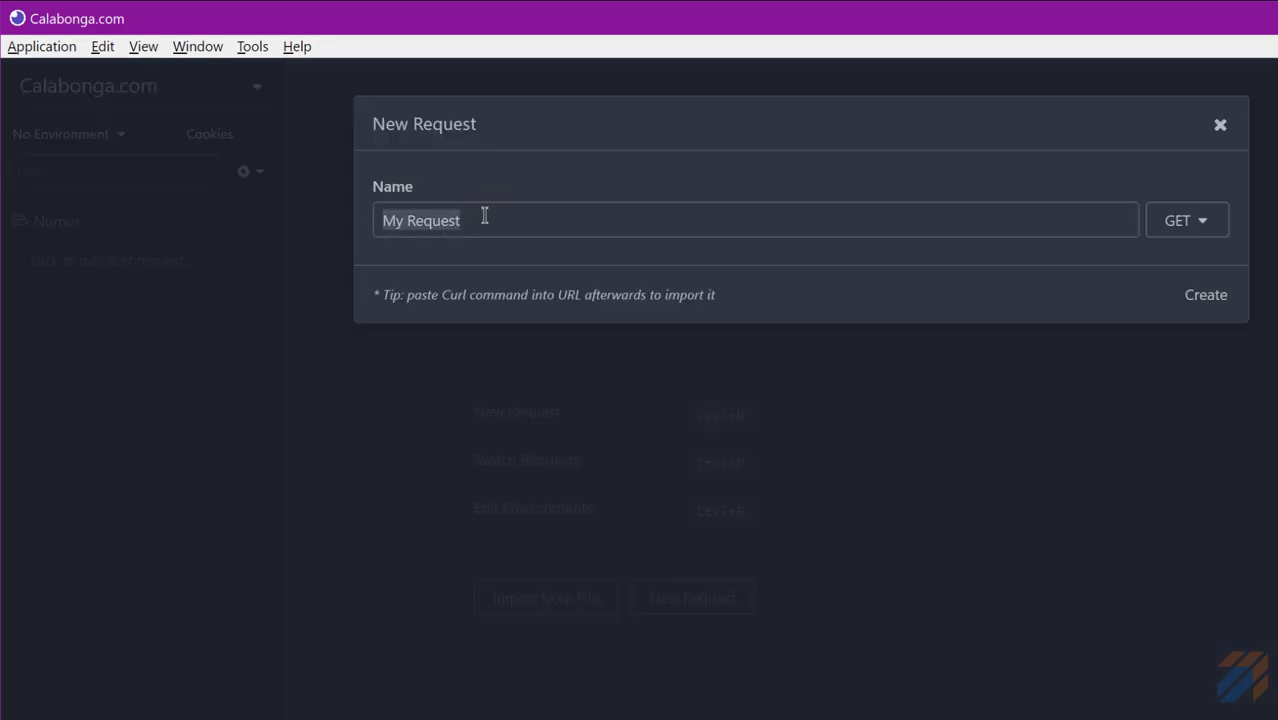
type("Default")
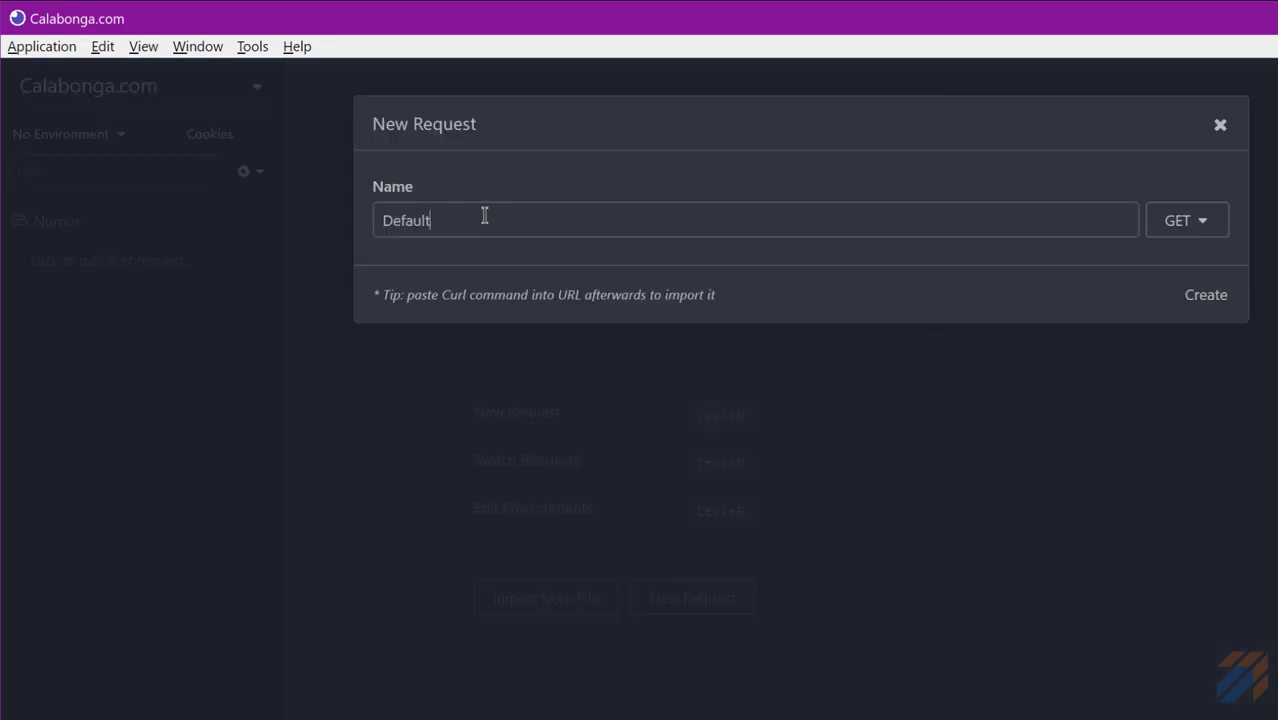
key("BackSpace")
type("t")
left_click(1193, 302)
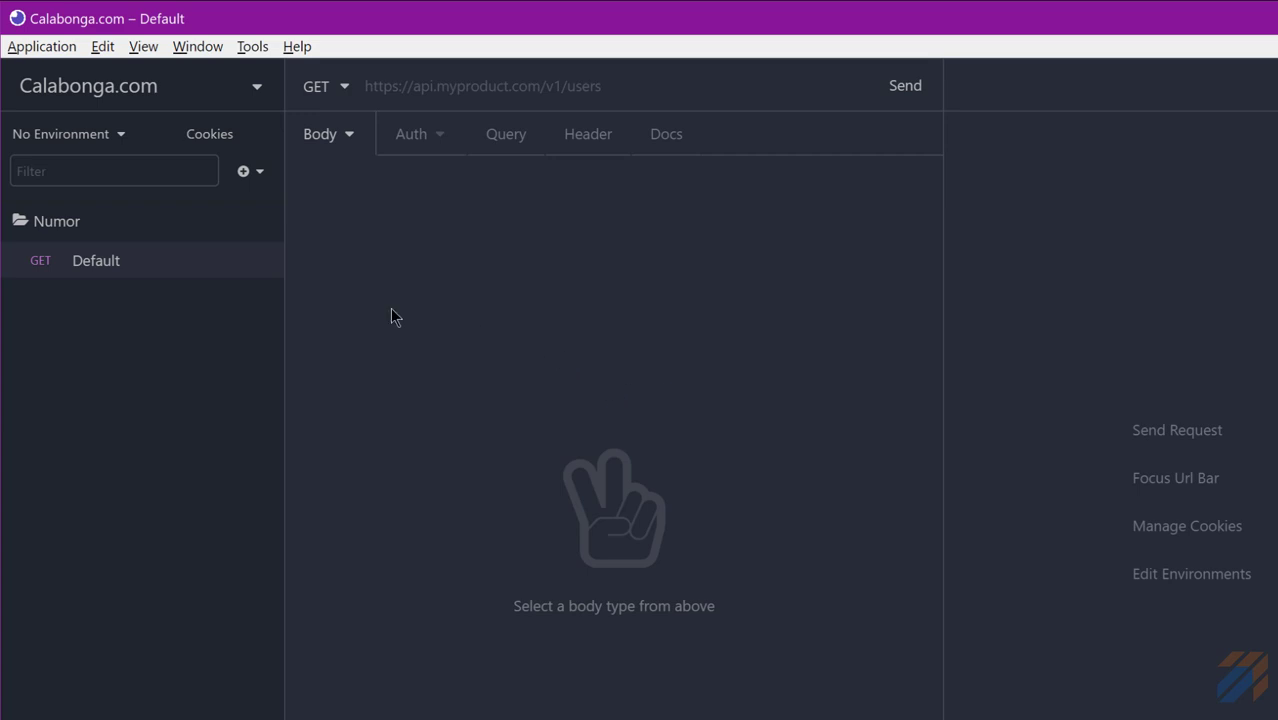
- Open the environment manager for the workspace
left_click(557, 87)
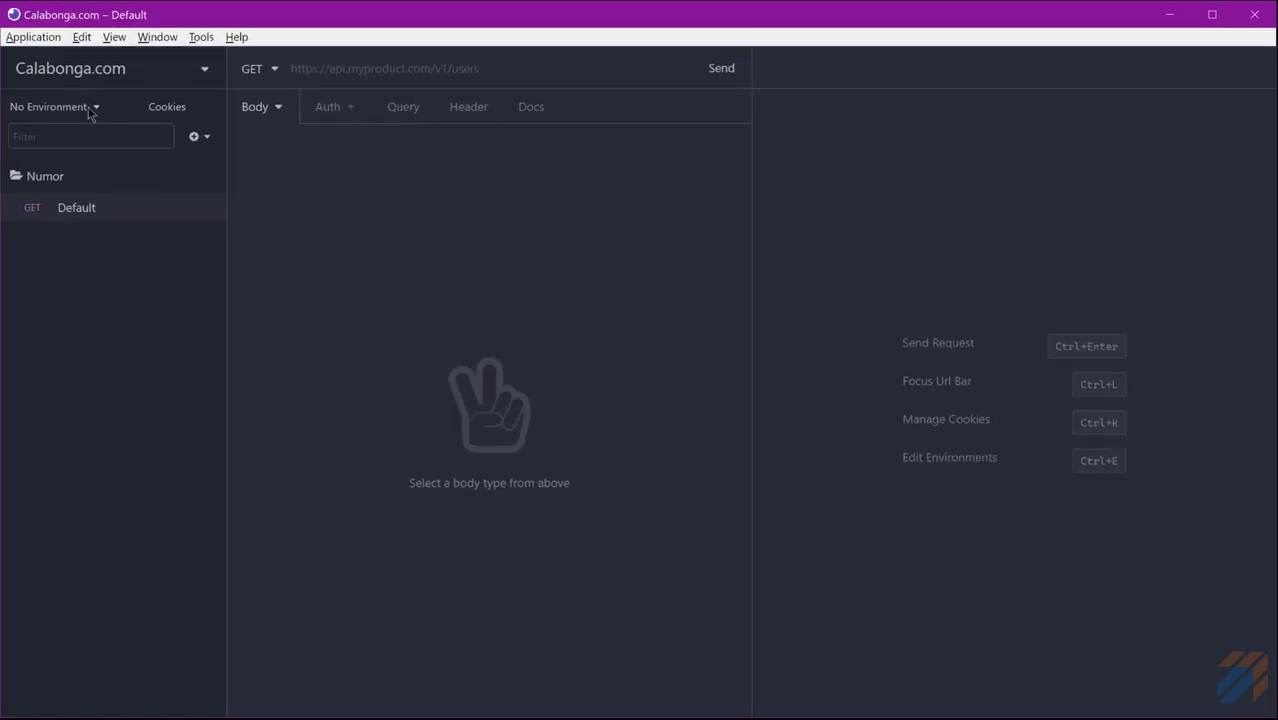
left_click(64, 104)
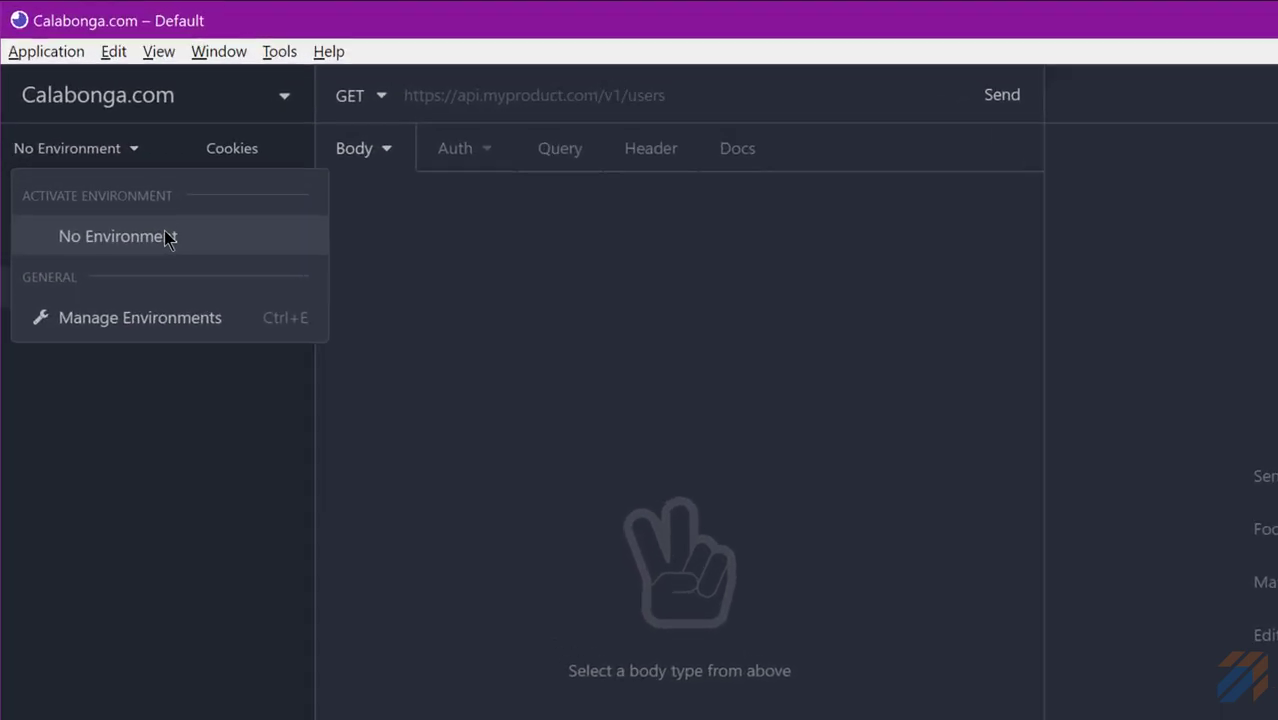
left_click(188, 359)
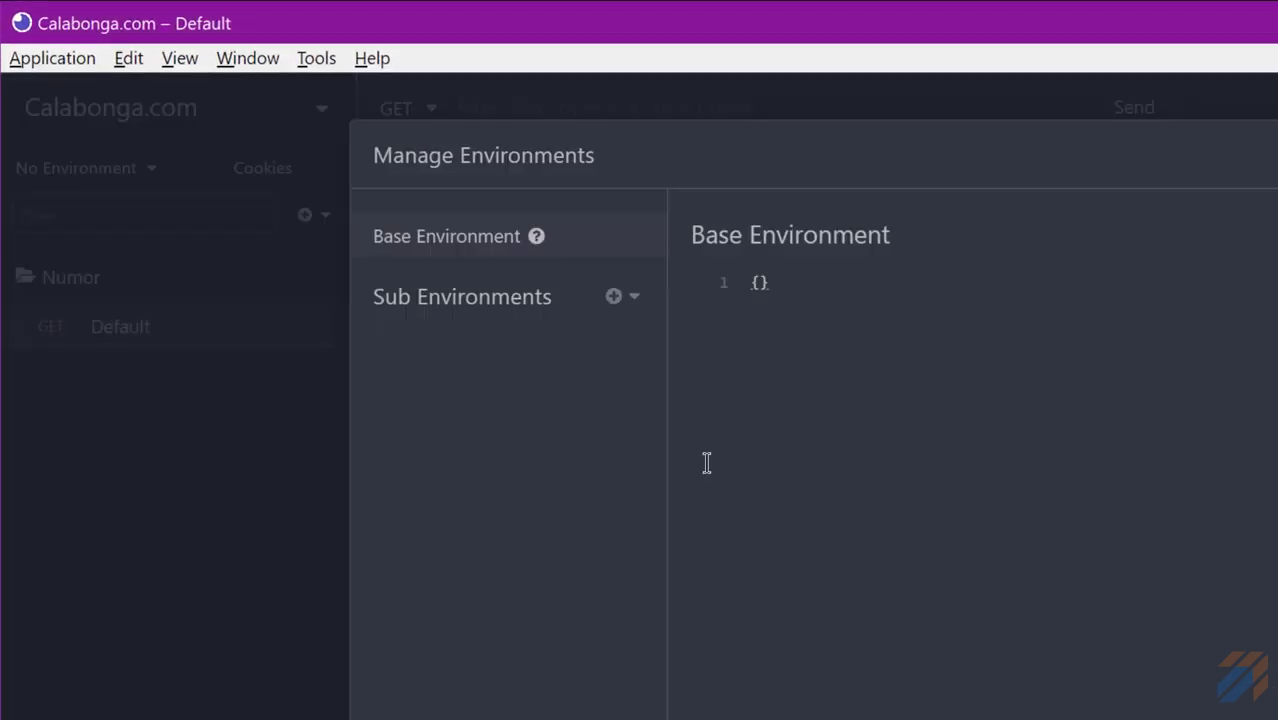
- Add an entry with the key "protocol" to the Base Environment JSON
left_click(774, 292)
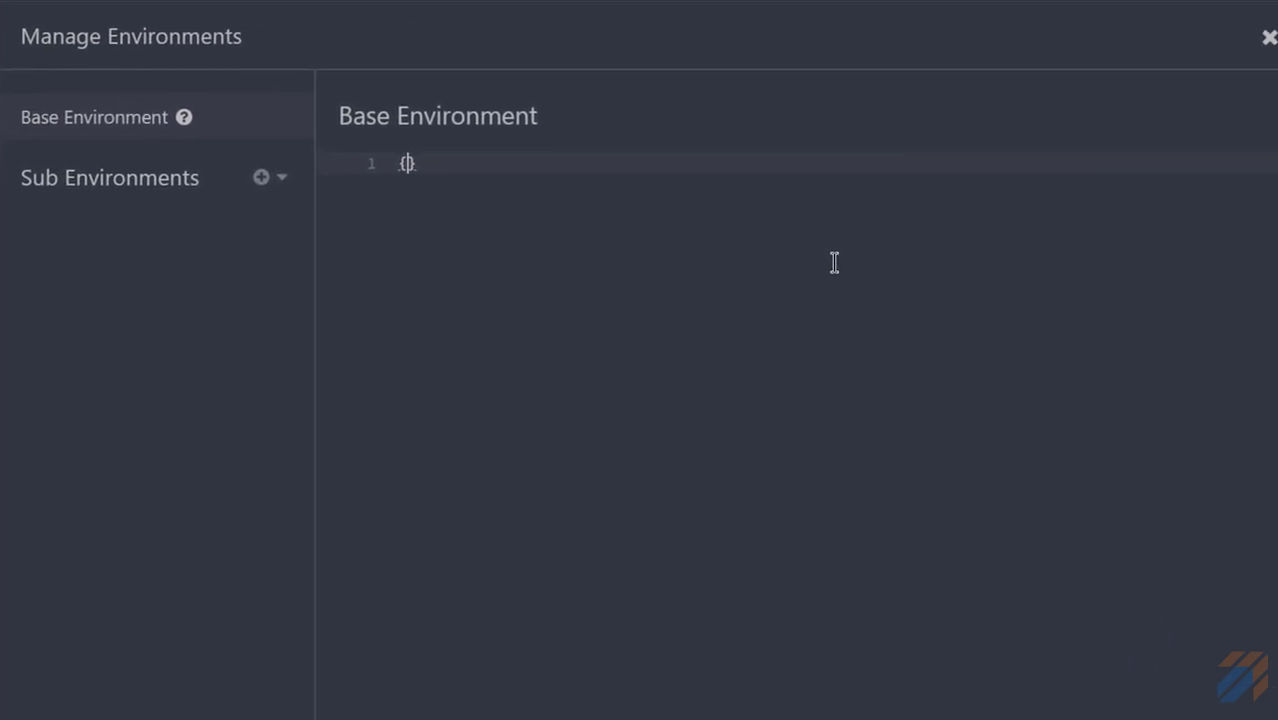
key("Return")
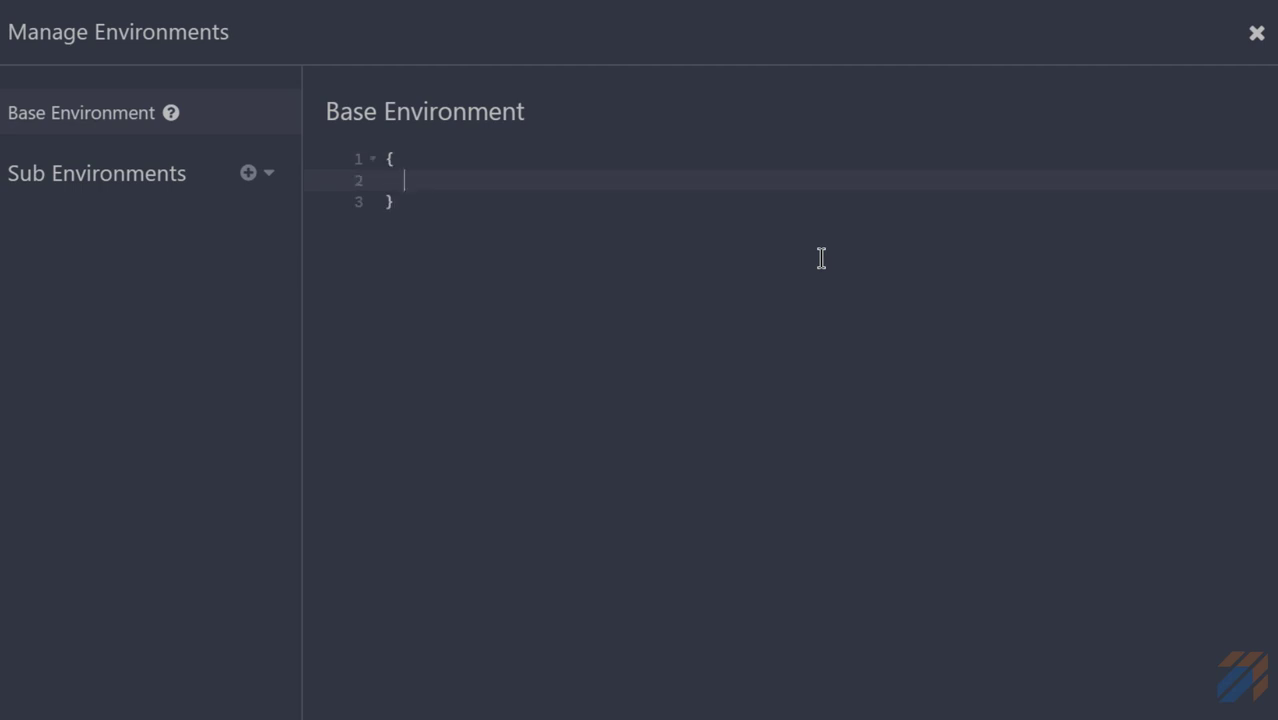
type("\"")
type("ho")
key("BackSpace")
type("ttp\": \"hyy")
key("Left")
key("Left")
key("Left")
key("Left")
key("Left")
key("Left")
key("Left")
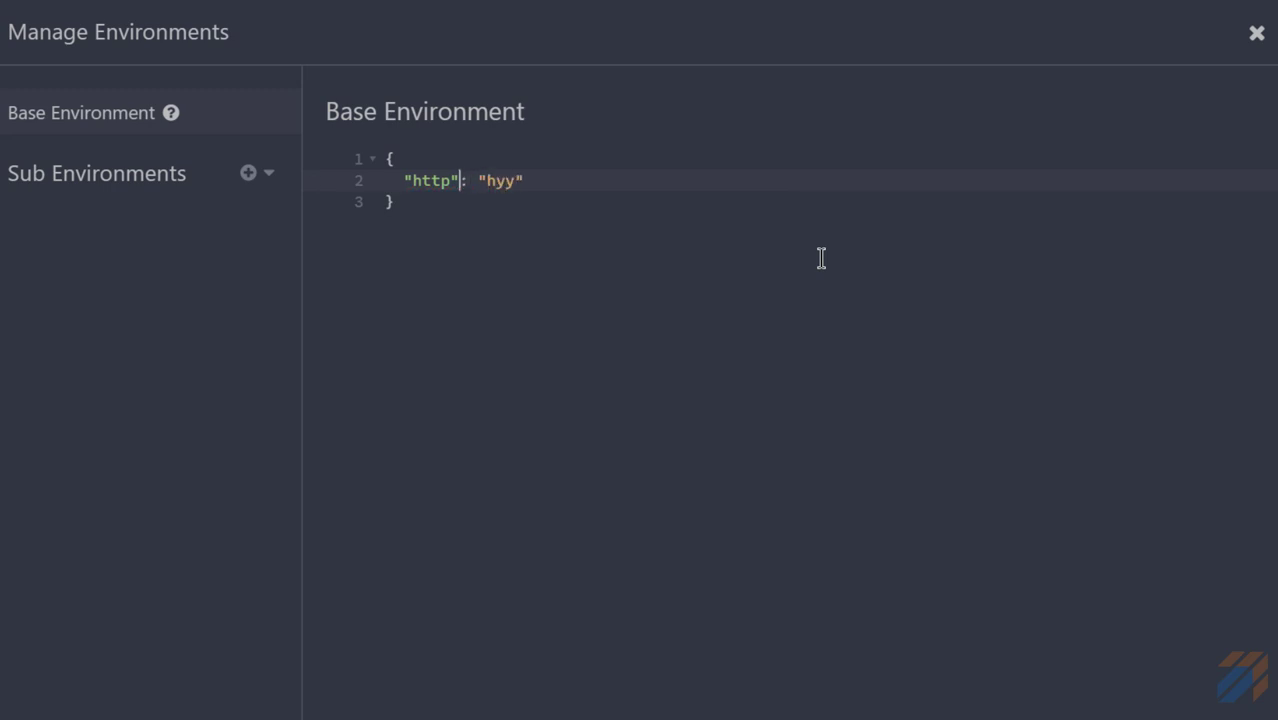
key("BackSpace")
key("BackSpace")
key("BackSpace")
key("BackSpace")
type("proto")
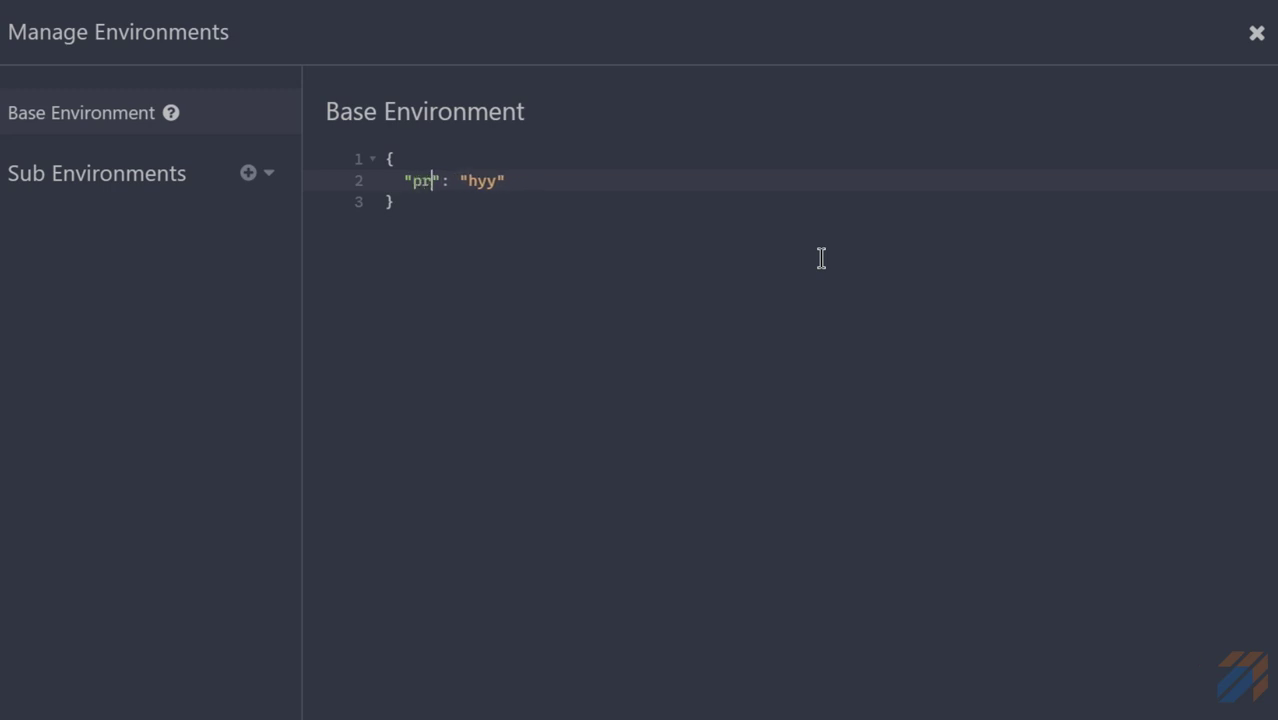
type("col")
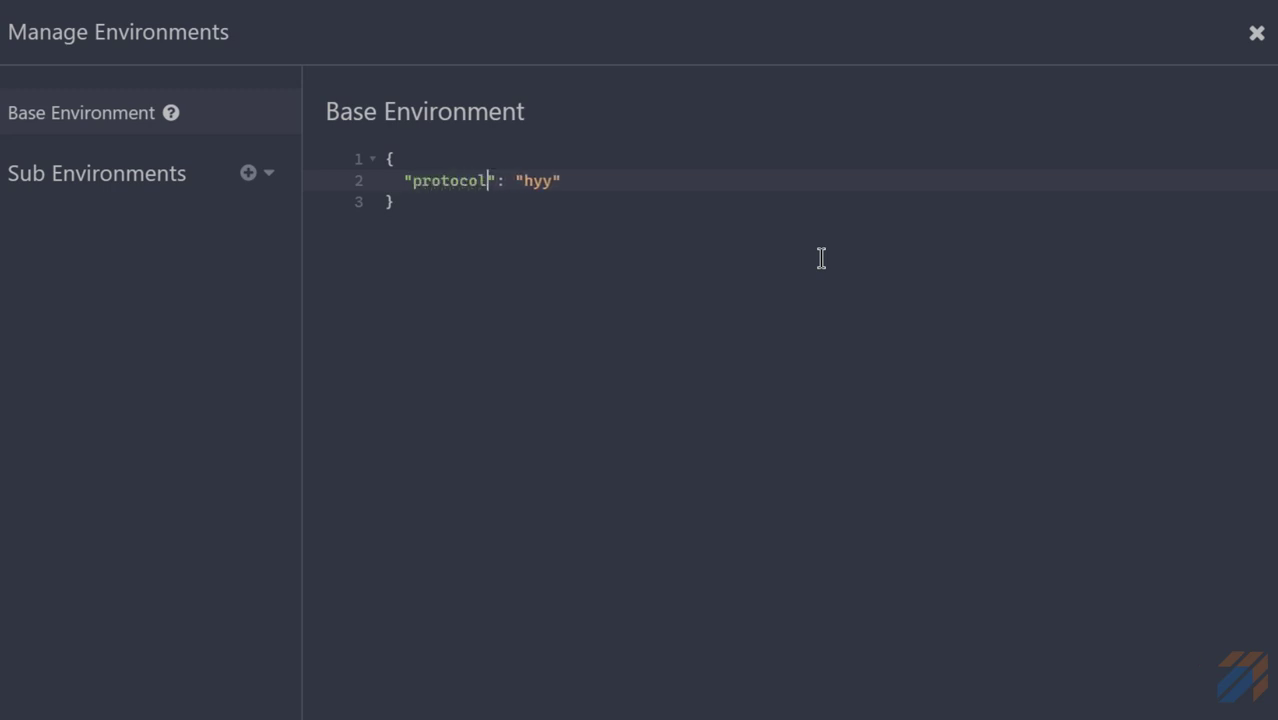
- Set the value of "protocol" to "https" and start a new line after it
key("Right")
key("Right")
key("Right")
key("Right")
key("Right")
key("Right")
key("BackSpace")
key("Delete")
type("ttps\",")
key("Return")
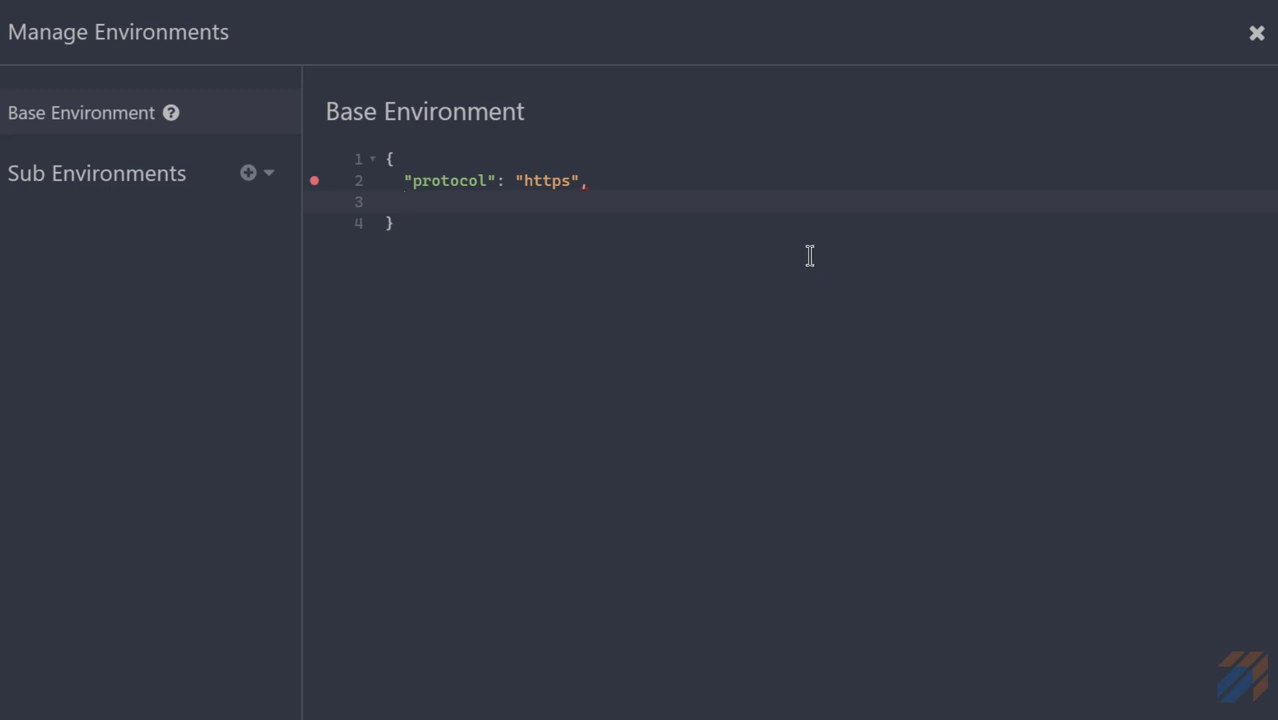
type("\"")
key("Up")
key("End")
key("Left")
key("Left")
type("://")
- Name the second key in the Base Environment JSON "url"
key("Down")
key("Left")
type("env")
key("BackSpace")
key("BackSpace")
key("BackSpace")
type("url")
key("Right")
type(":")
type("\"")
type("www.")
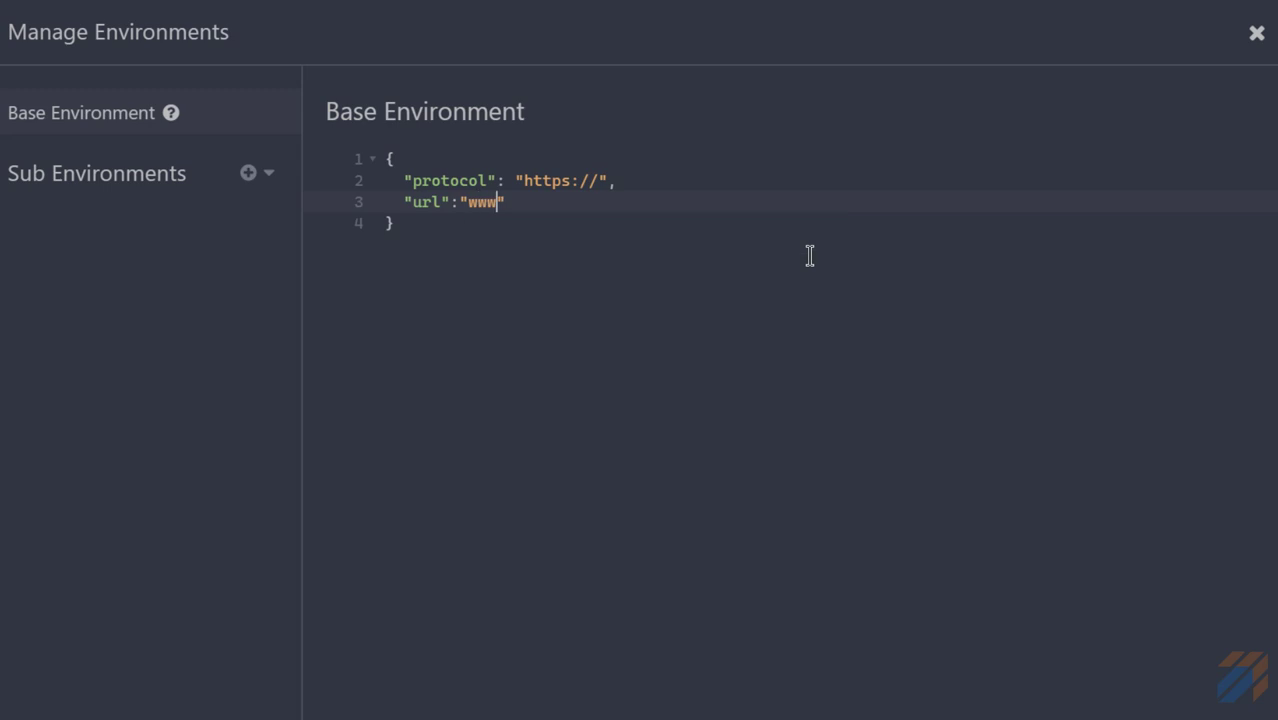
type("calabonga")
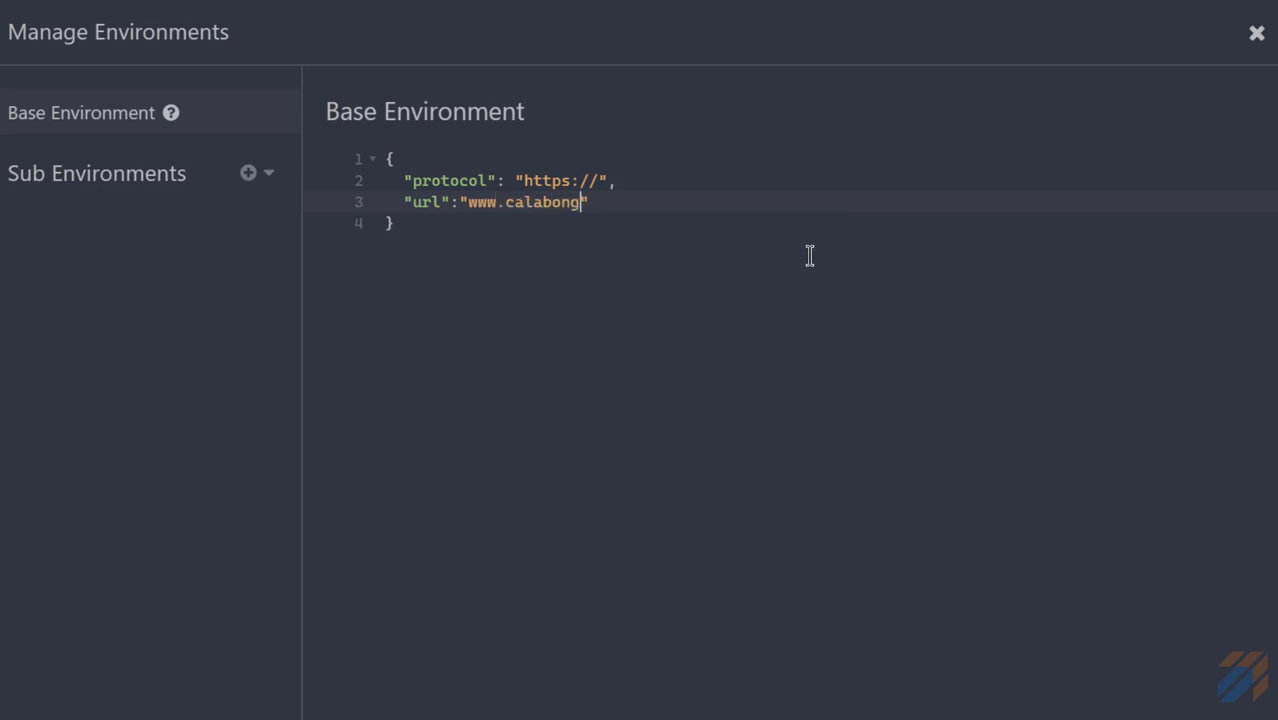
type(".cion")
key("BackSpace")
key("BackSpace")
key("BackSpace")
type("om")
- Add a third Base Environment entry with the key "api" and the value "api", followed by a comma
key("Return")
type("\"")
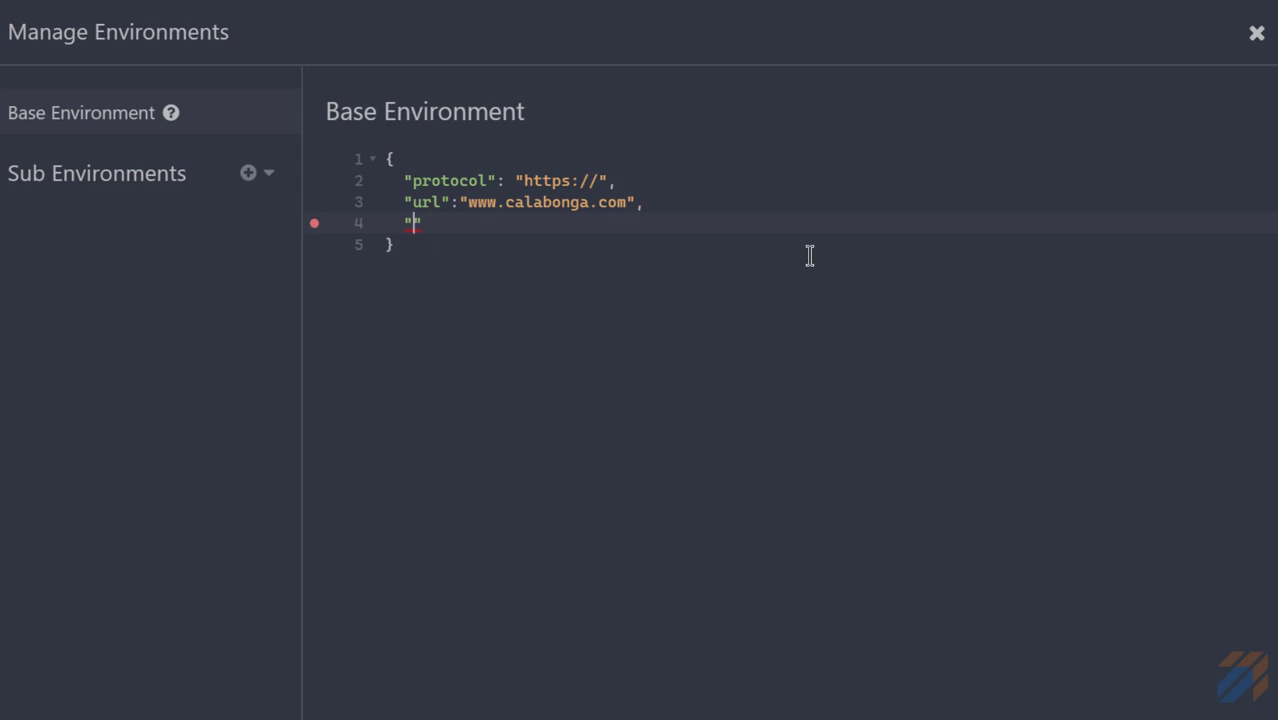
type("p")
key("BackSpace")
type("api\":\"api")
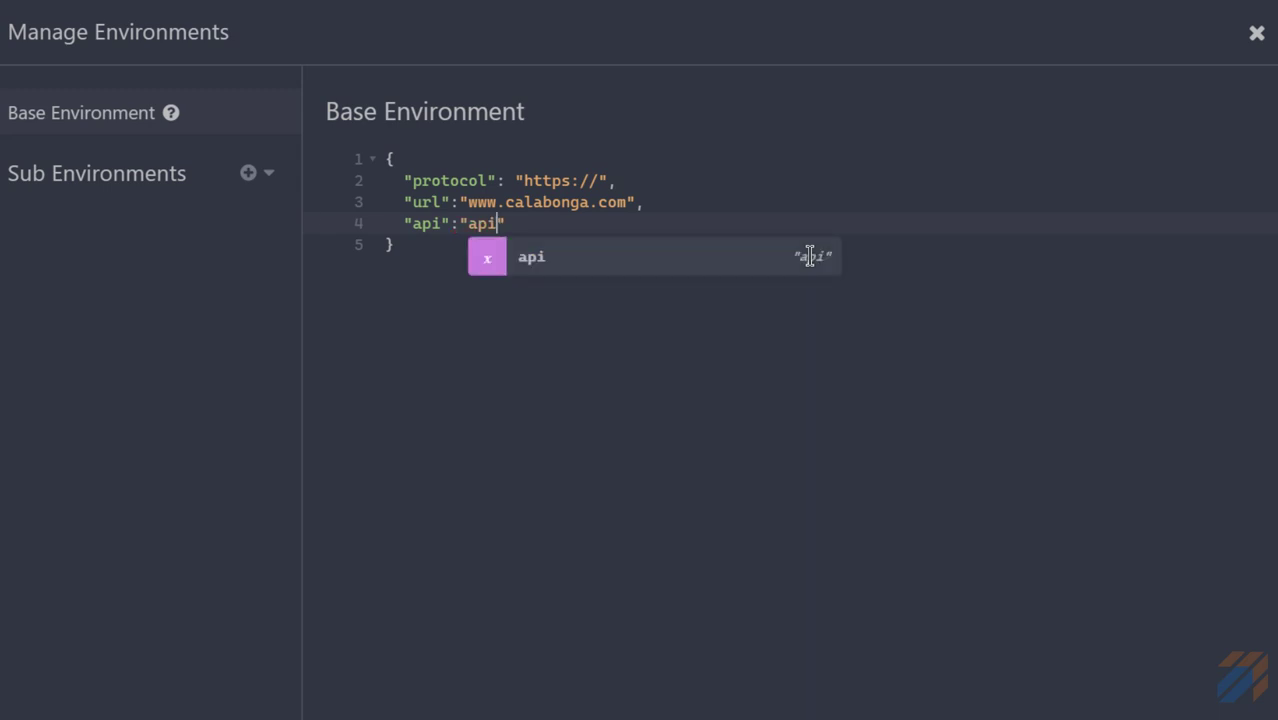
type("\",")
- Start a fourth Base Environment entry on a new line with the key "version"
key("Return")
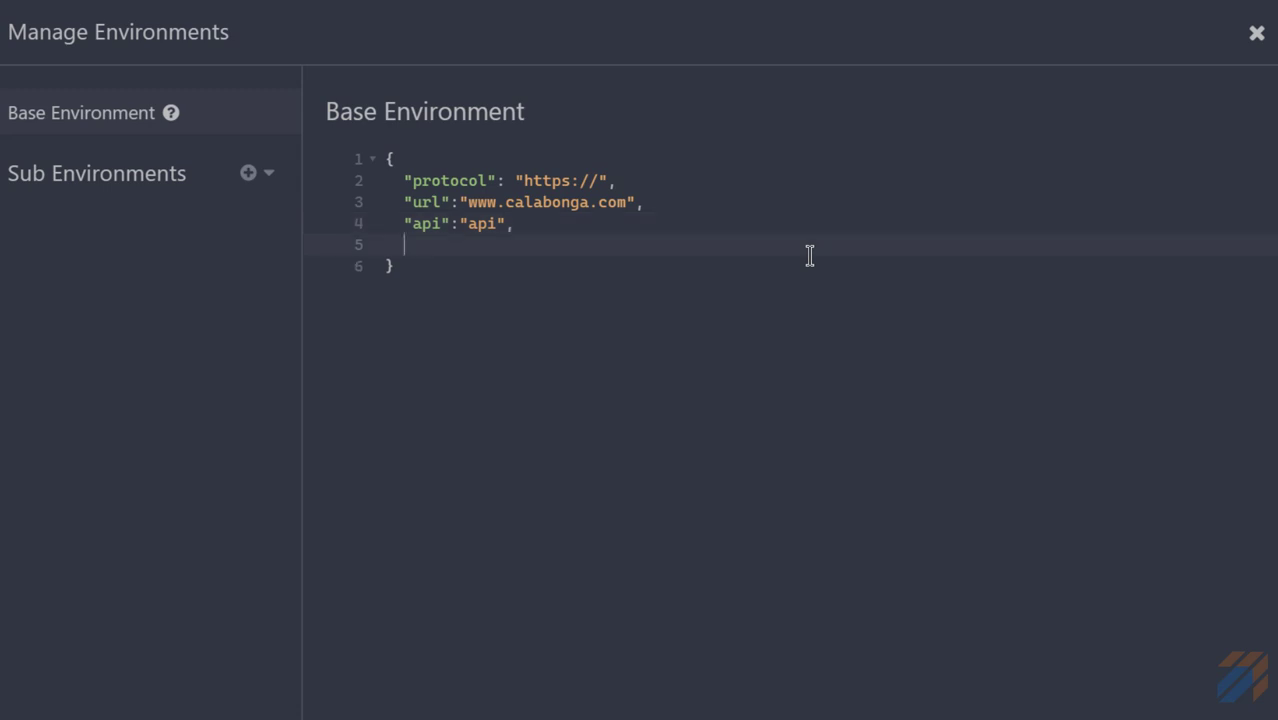
type("\"ve")
type("riosn")
key("BackSpace")
key("Left")
key("Left")
type("s")
- Set the value of the "version" entry to "/v2"
key("Right")
key("Right")
key("Right")
key("Right")
type(":\"v")
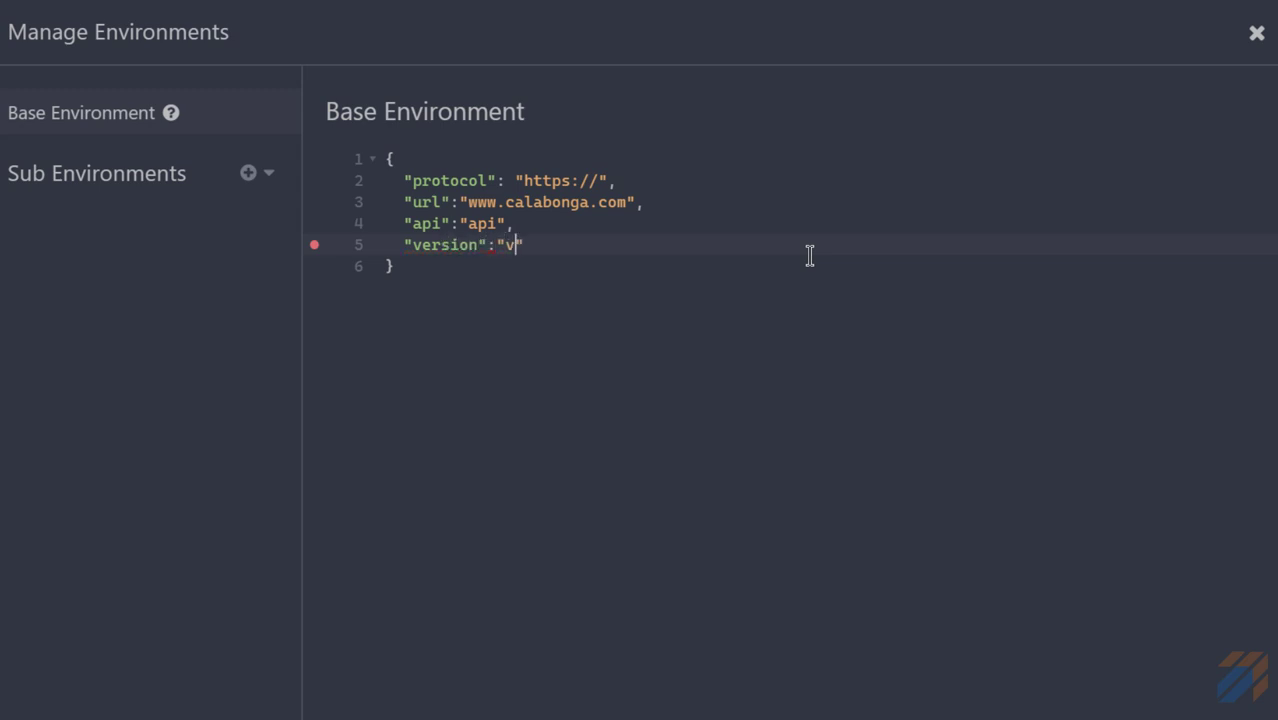
key("BackSpace")
type("/v2")
- Prefix the "api" value with a slash so it reads "/api", and finish editing the environments
key("Up")
key("Left")
key("Left")
key("Left")
key("Left")
key("Left")
type("/")
key("Escape")
key("Down")
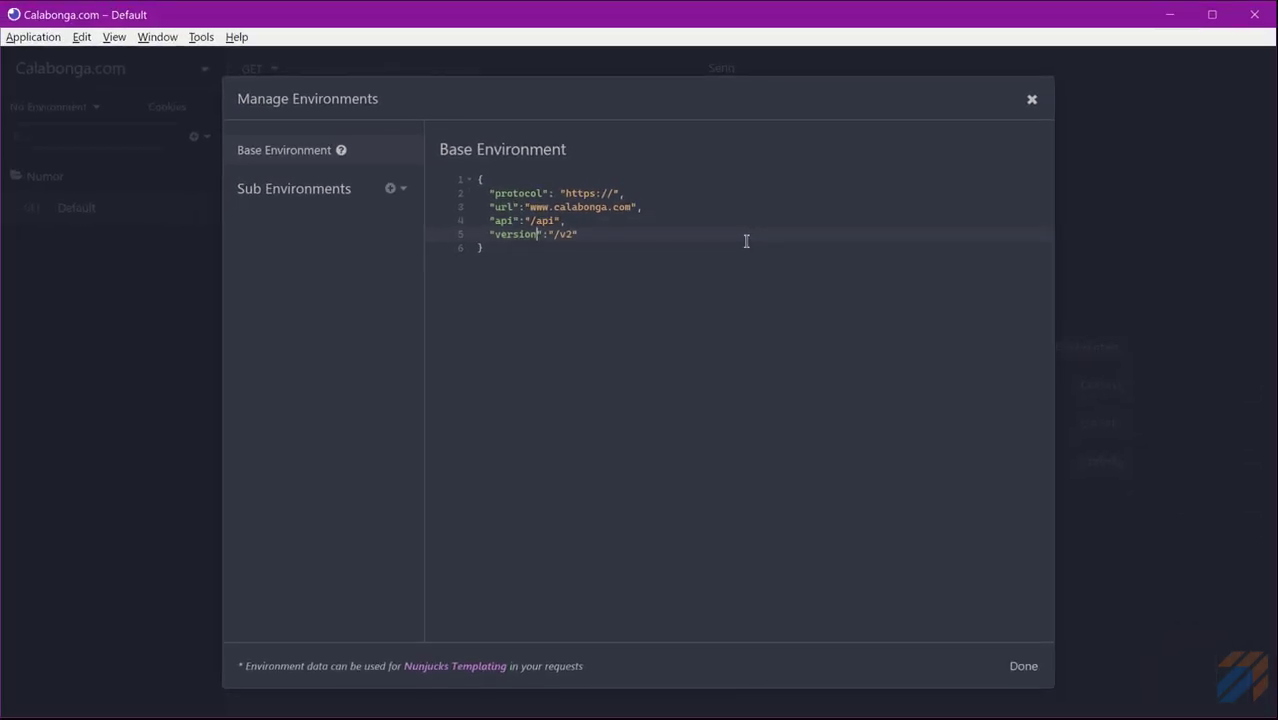
left_click(1024, 666)
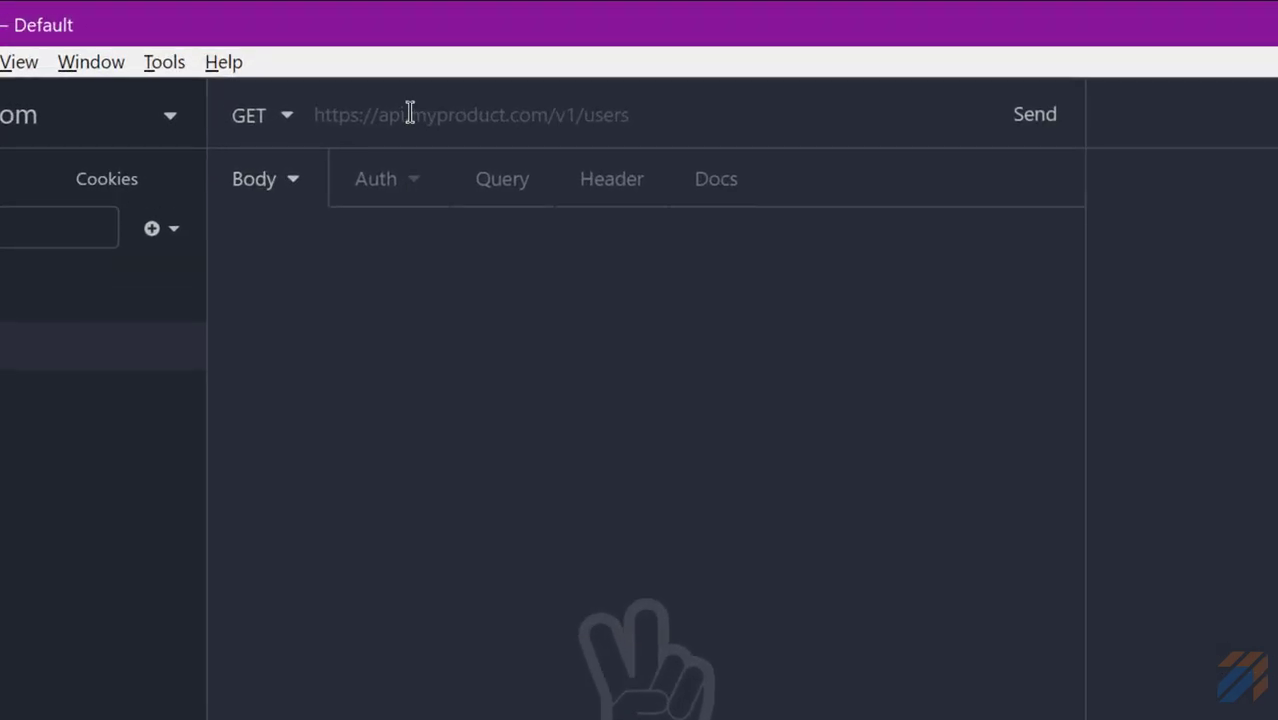
- Build the Default request's URL from the environment variables protocol and url
left_click(410, 113)
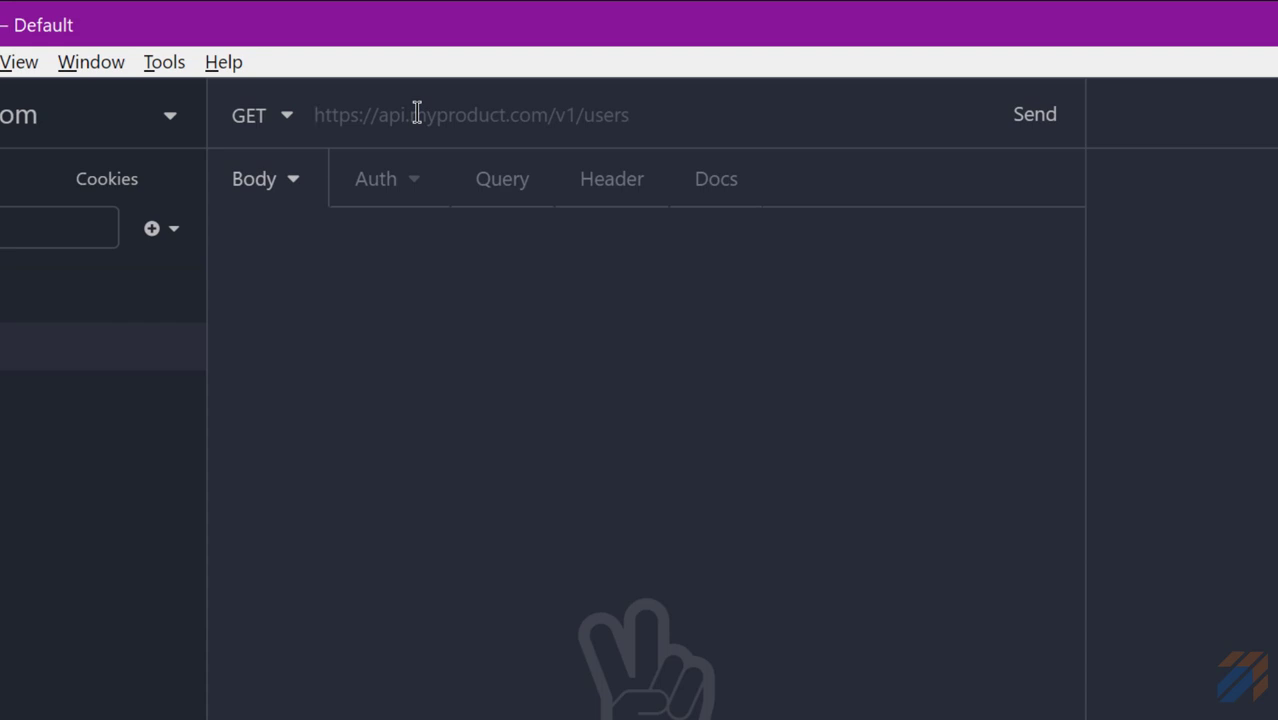
type("pr")
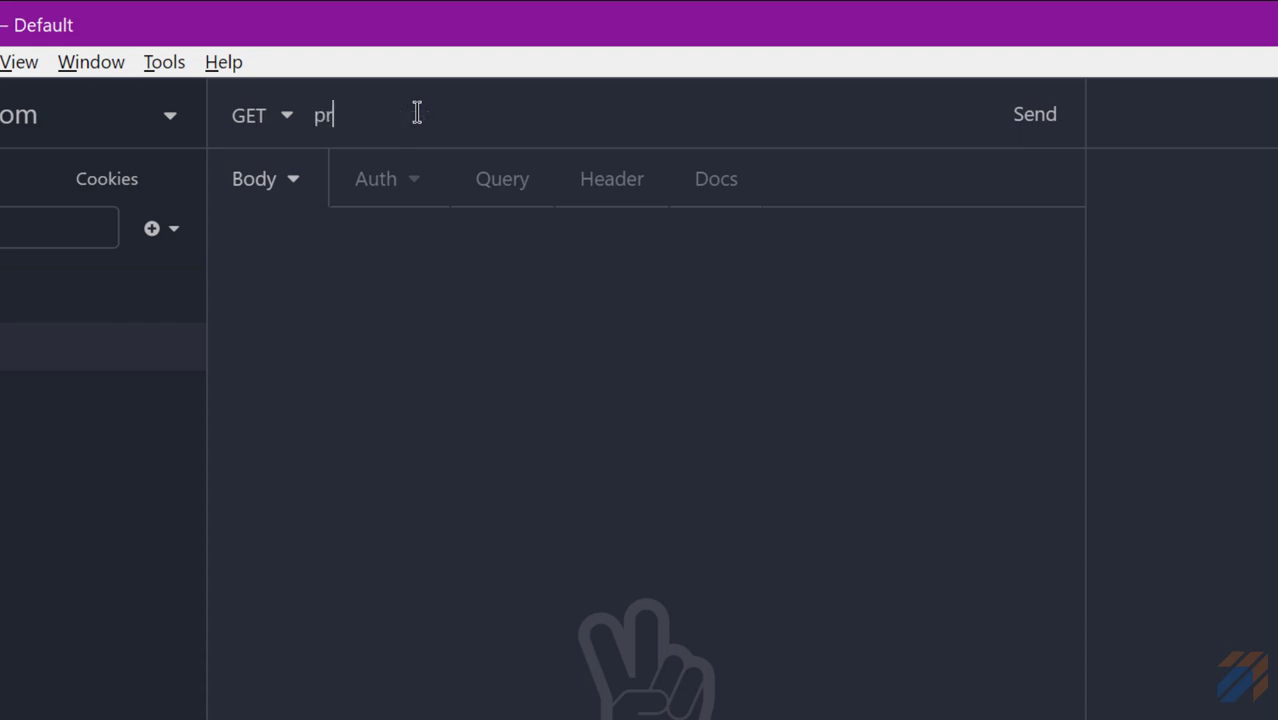
type("o")
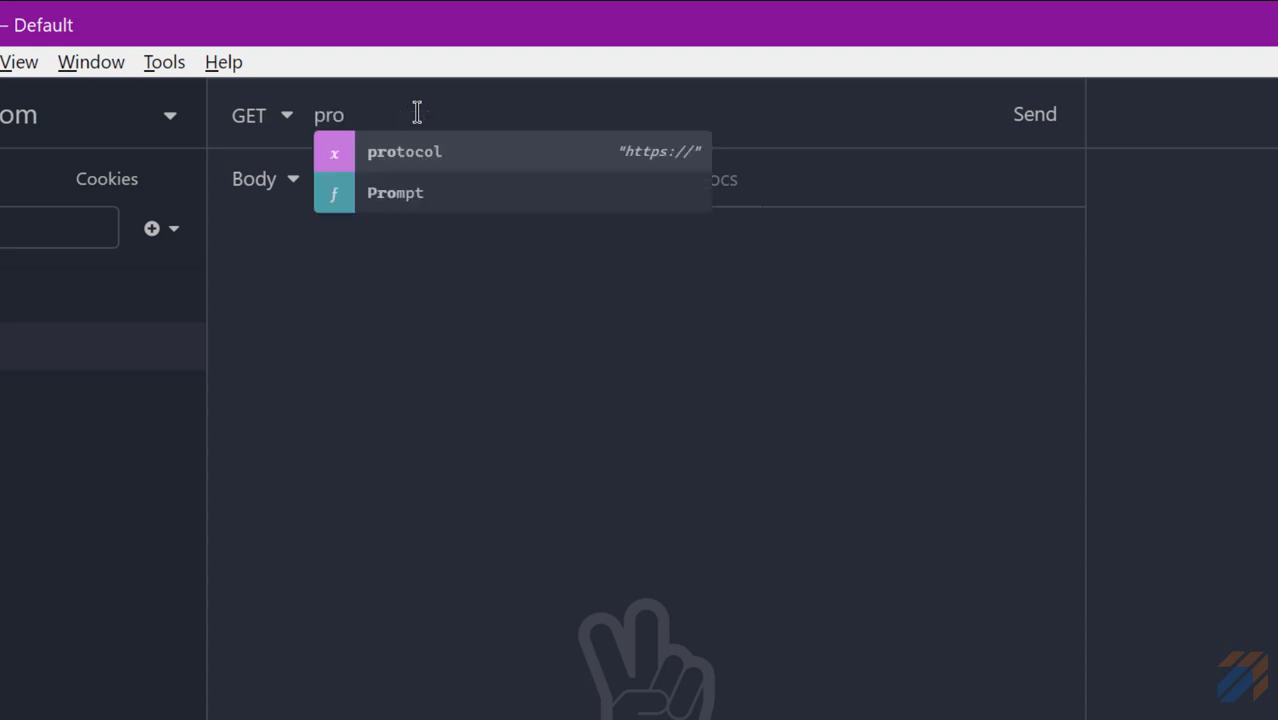
key("Return")
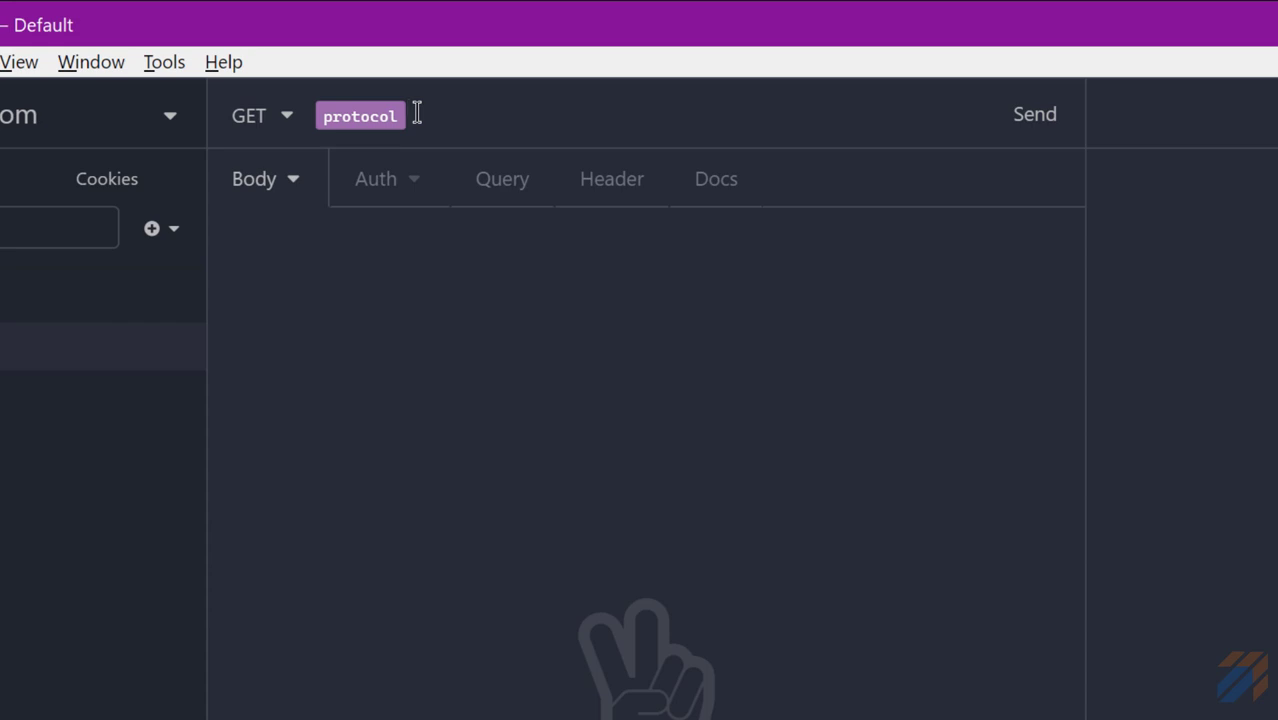
type(":/l")
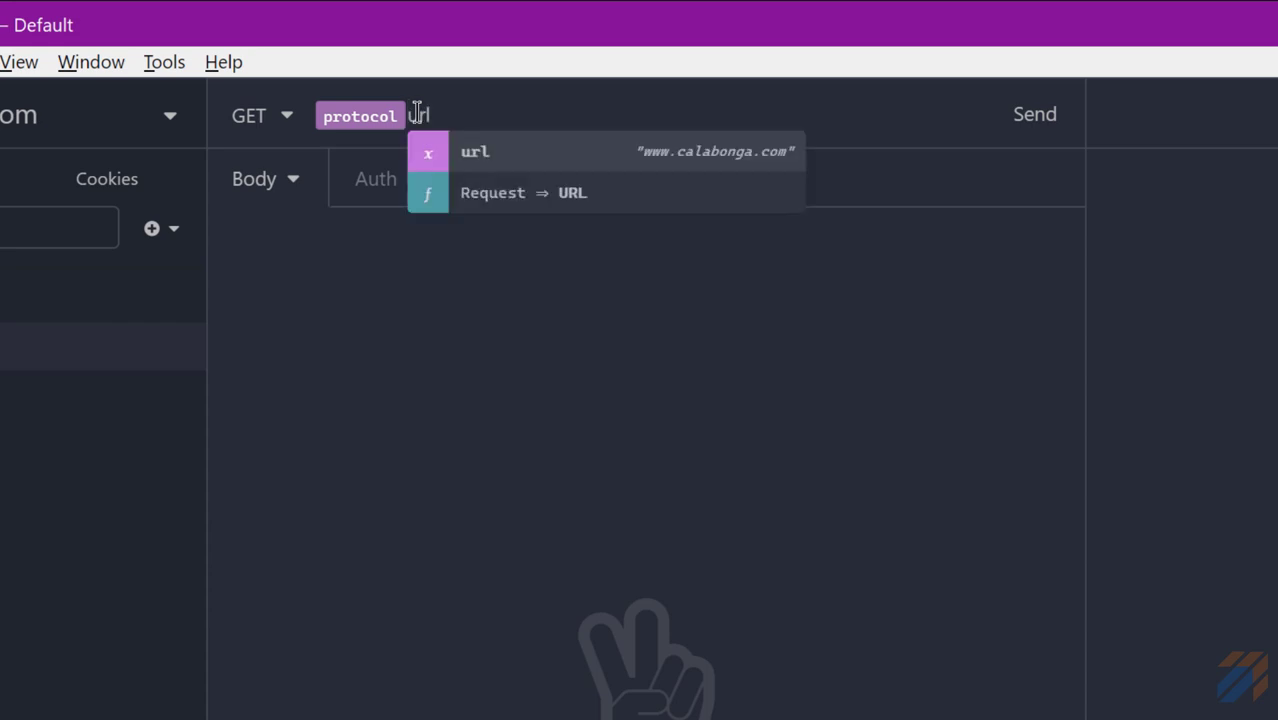
key("Return")
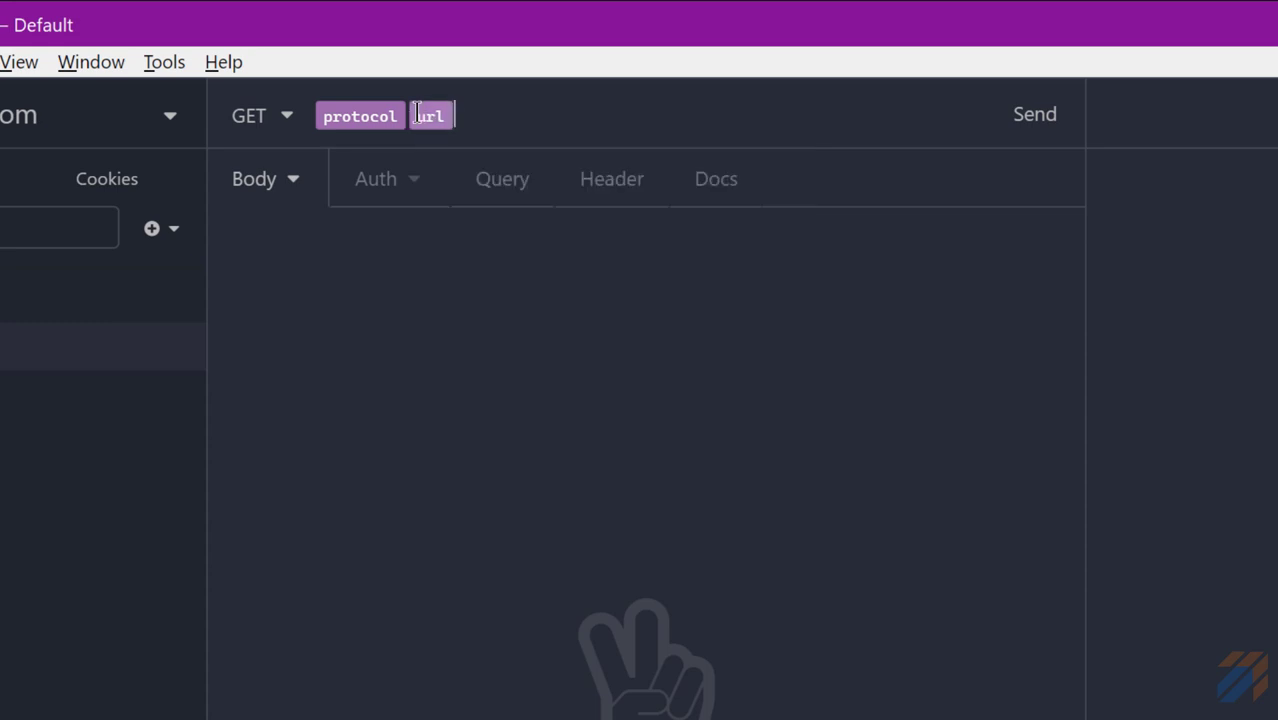
- Check the variables defined in the Base Environment and return to the request
left_click(4, 178)
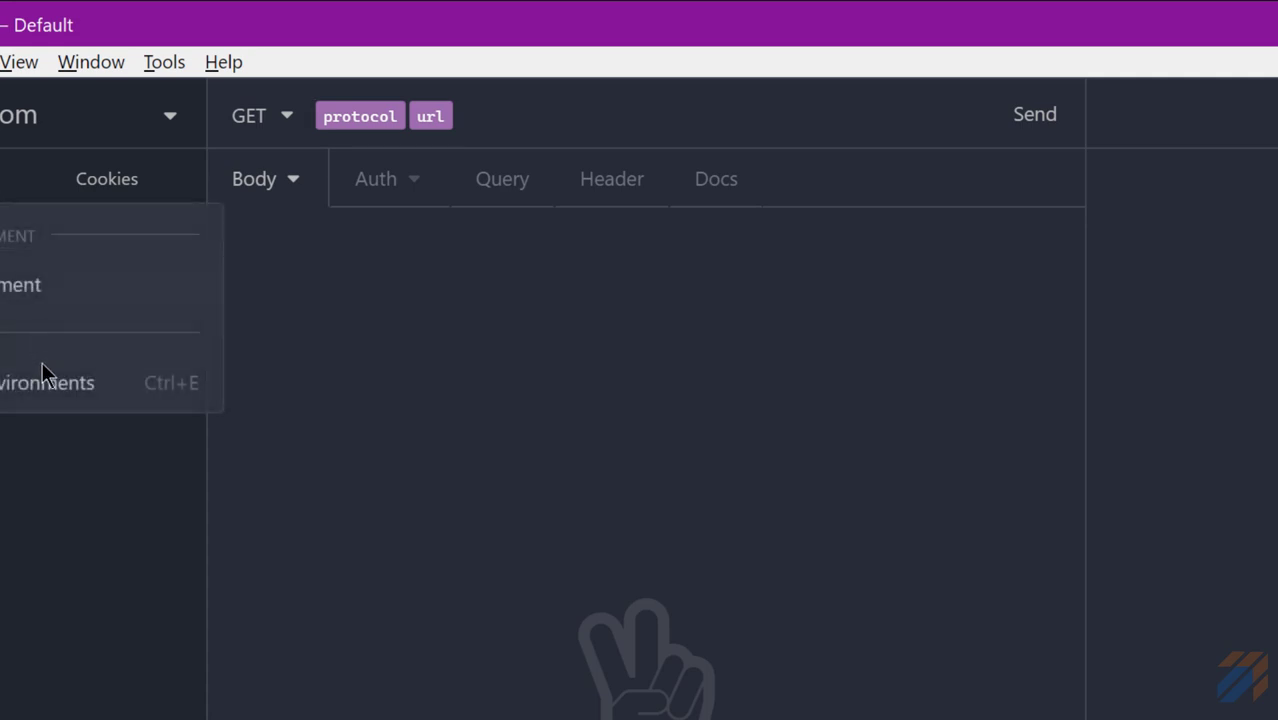
left_click(41, 379)
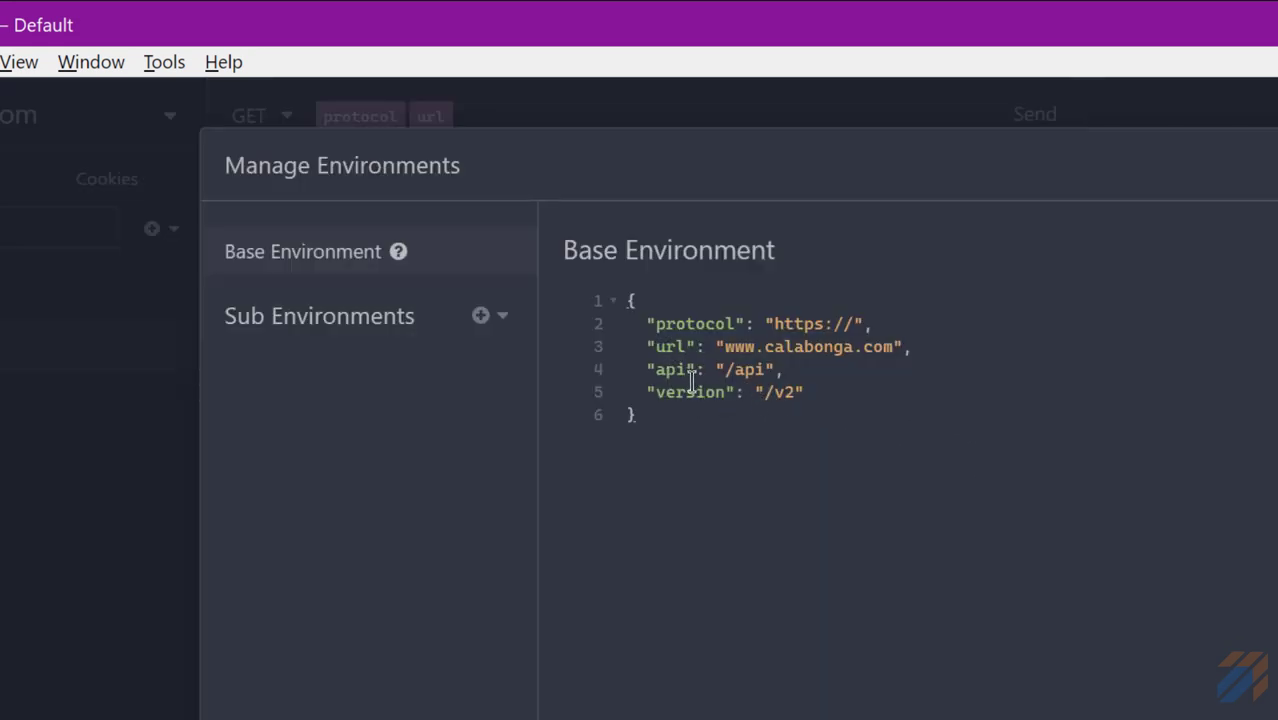
key("Escape")
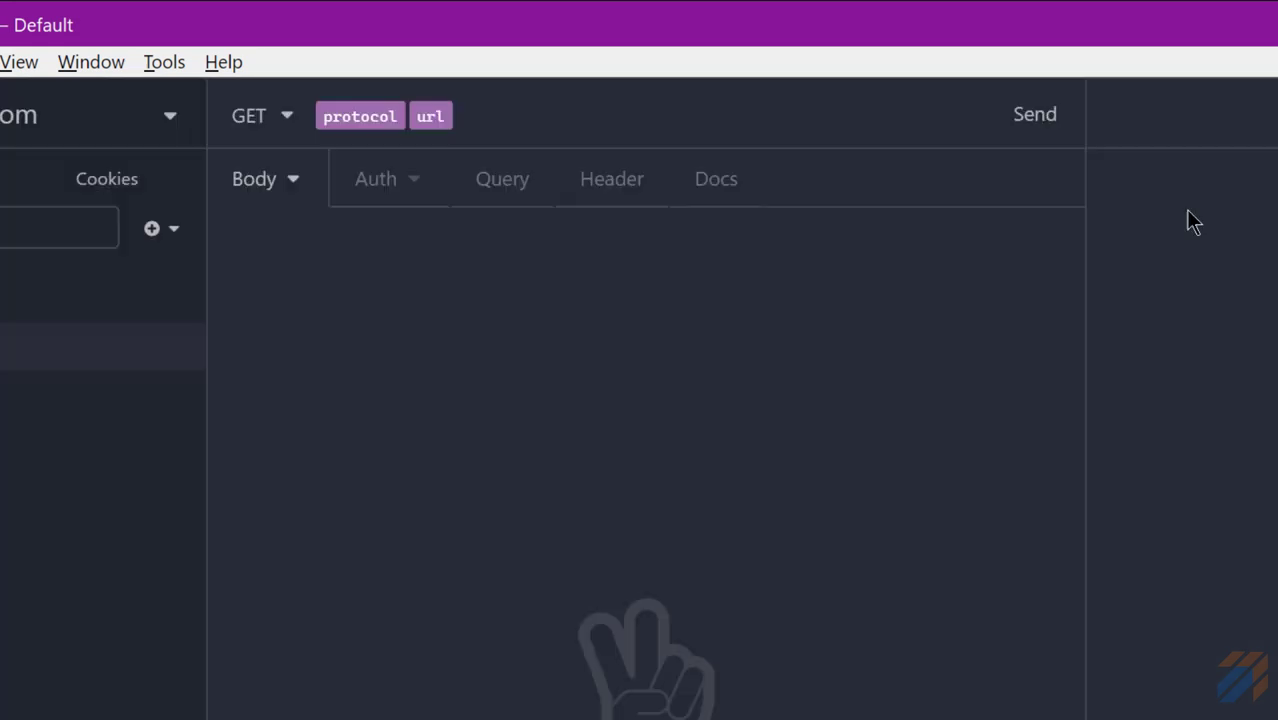
- Append the environment variables api and version to the request URL
left_click(571, 114)
type("api")
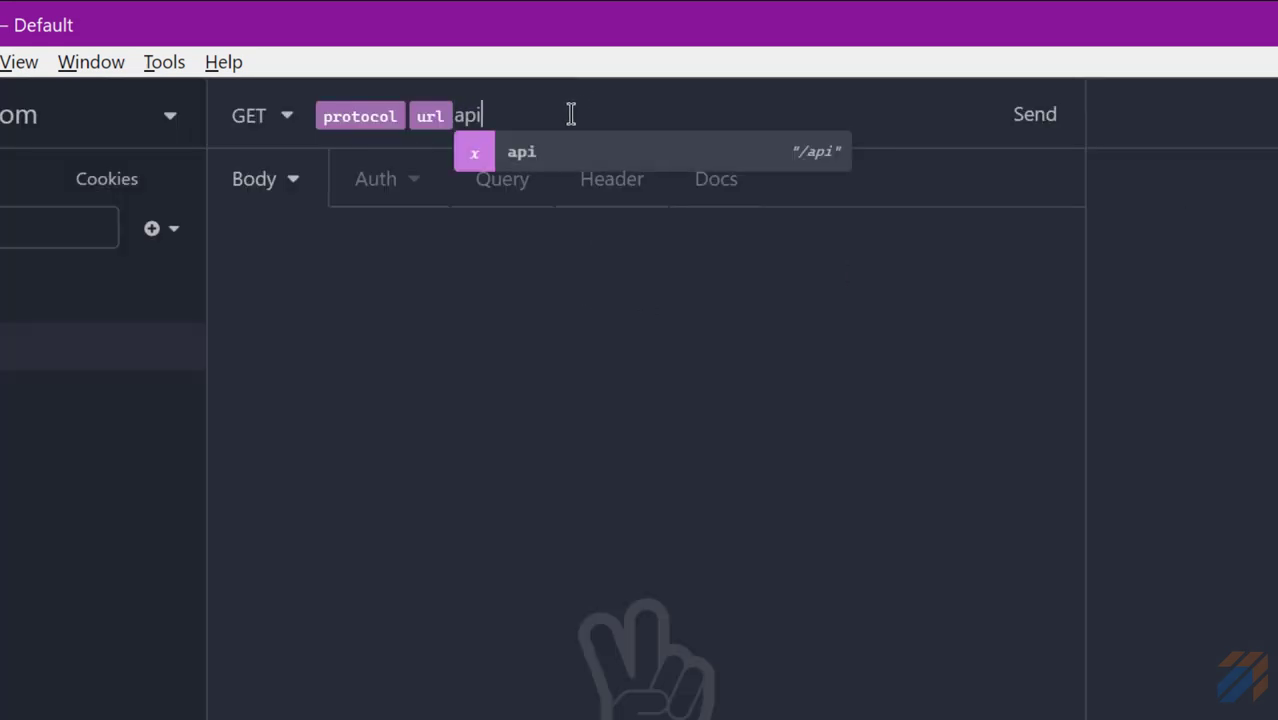
key("Return")
type("/")
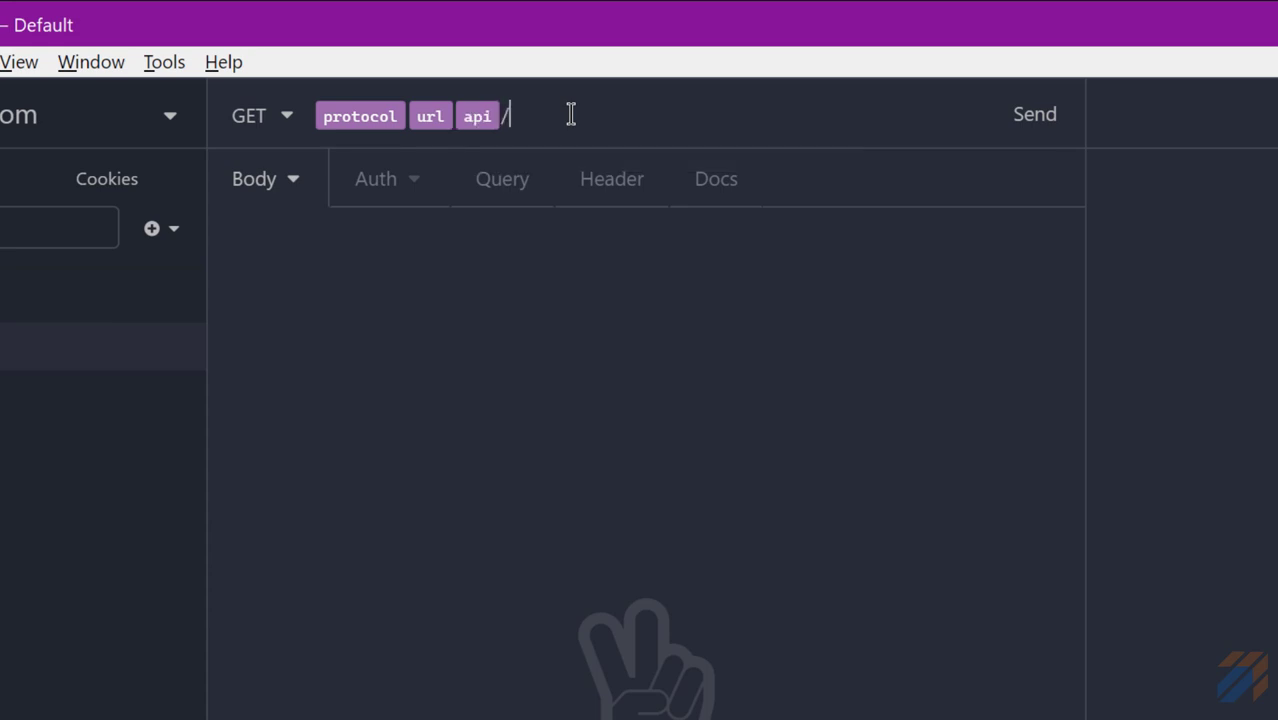
key("BackSpace")
type("Ve")
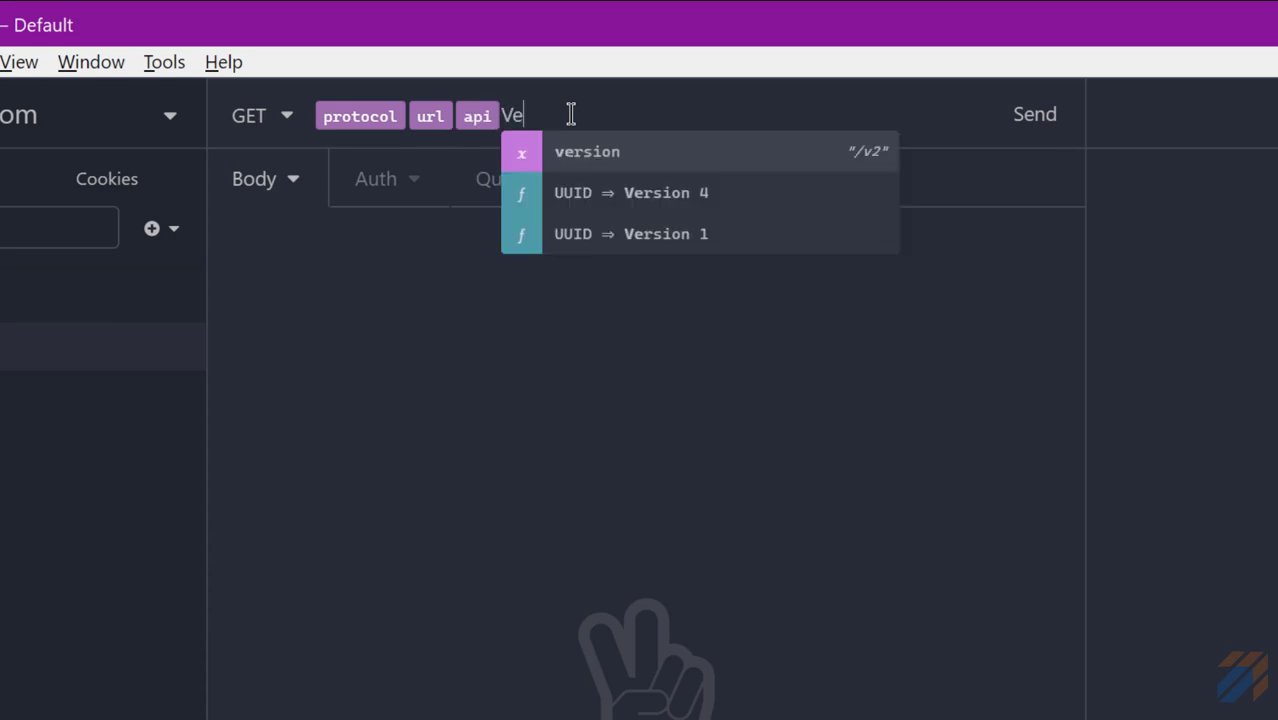
key("Return")
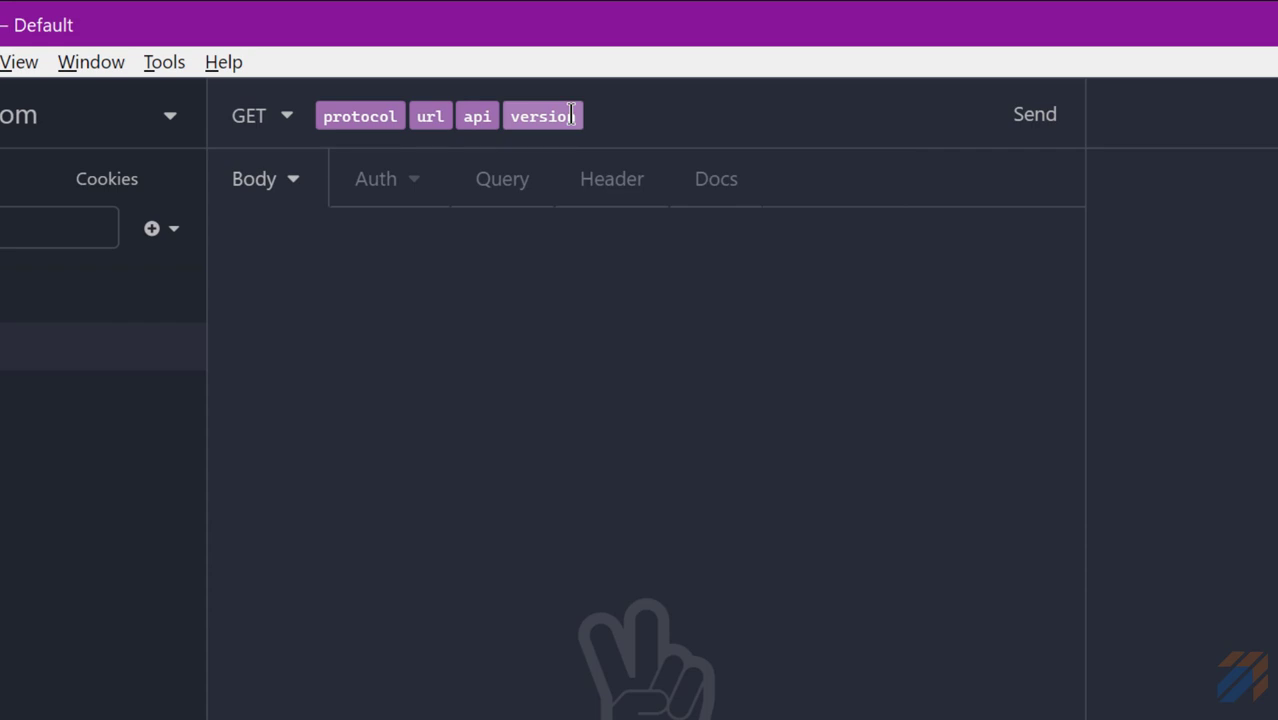
- Reopen the environment manager, review which kinds of sub environment can be created, and return to the request
mouse_move(537, 120)
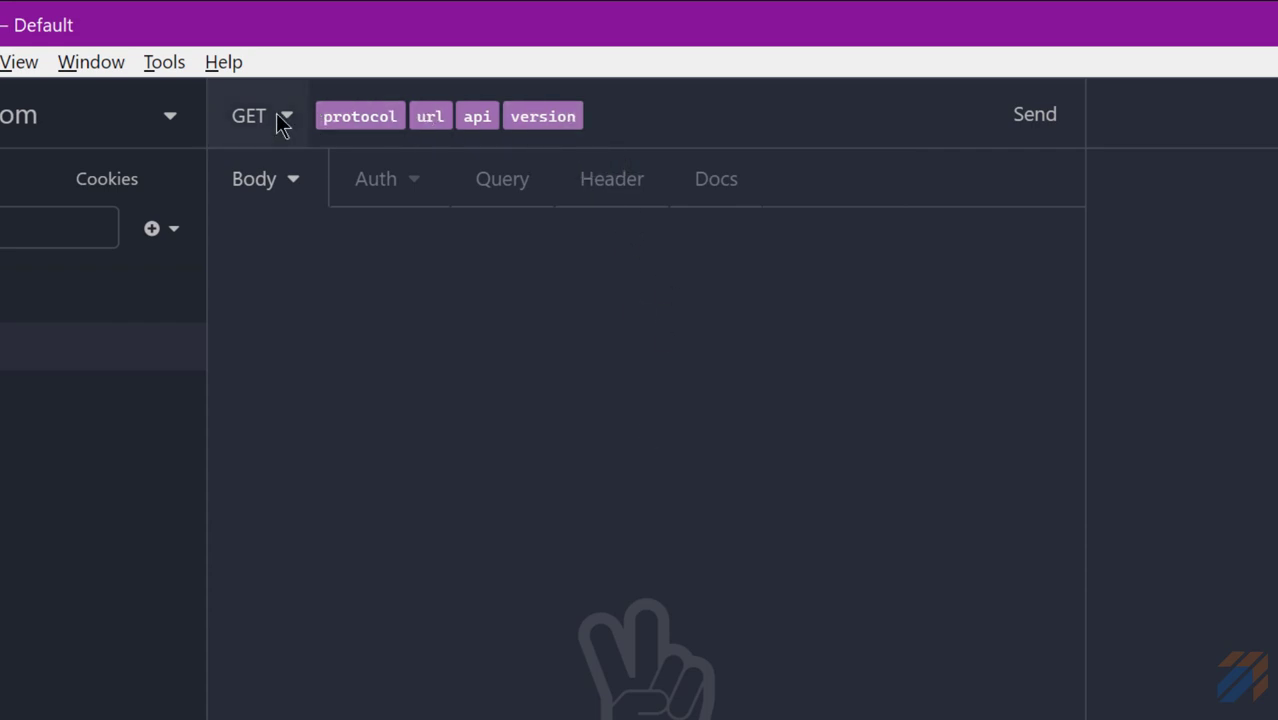
mouse_move(346, 112)
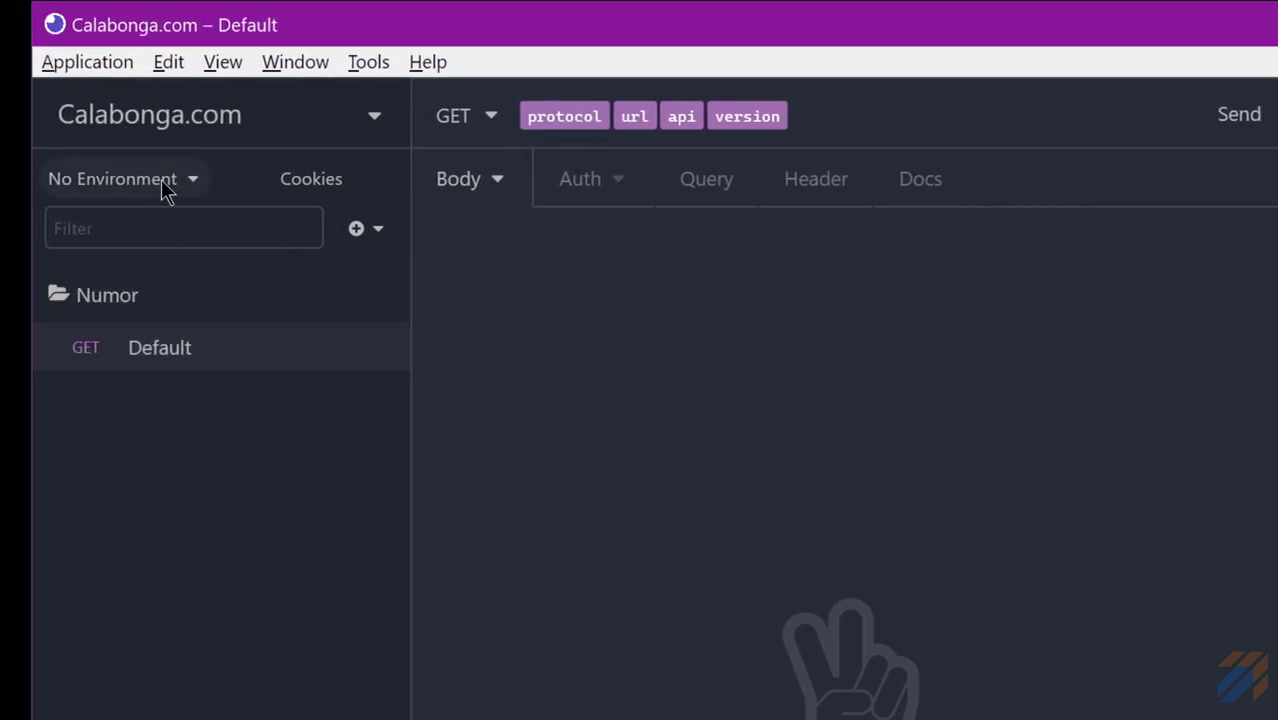
left_click(165, 188)
left_click(230, 385)
left_click(1087, 393)
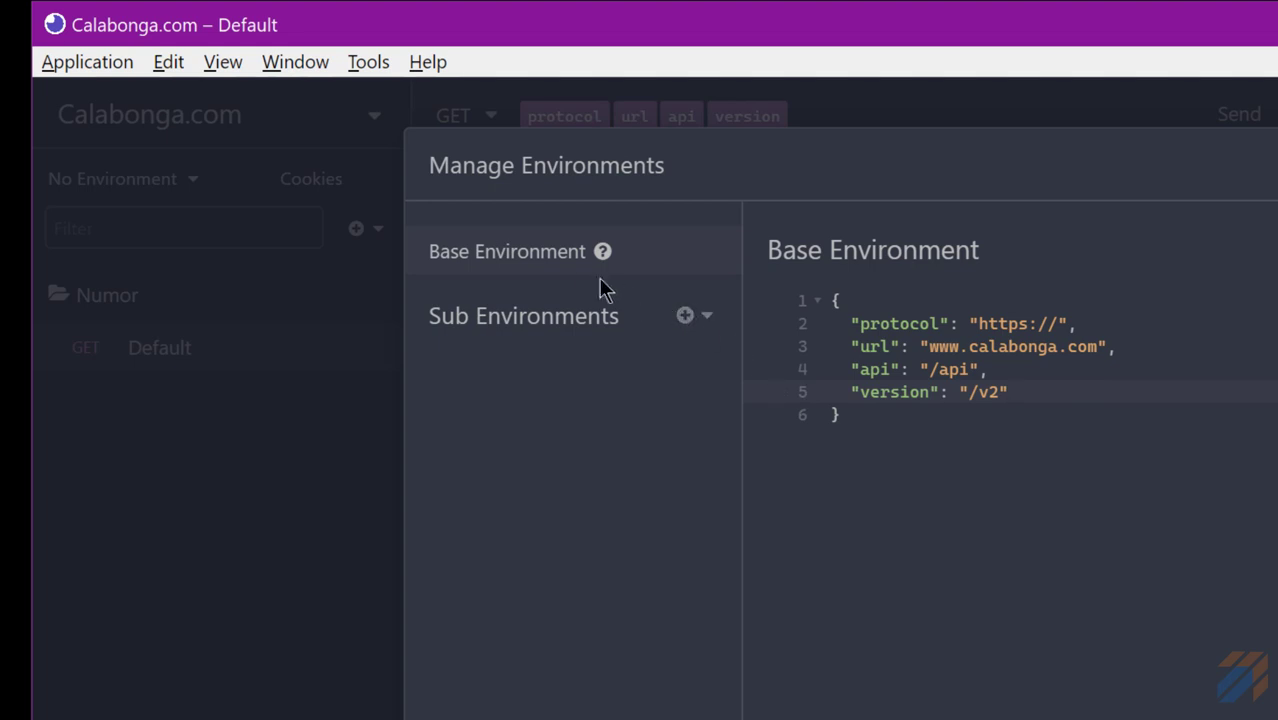
left_click(708, 316)
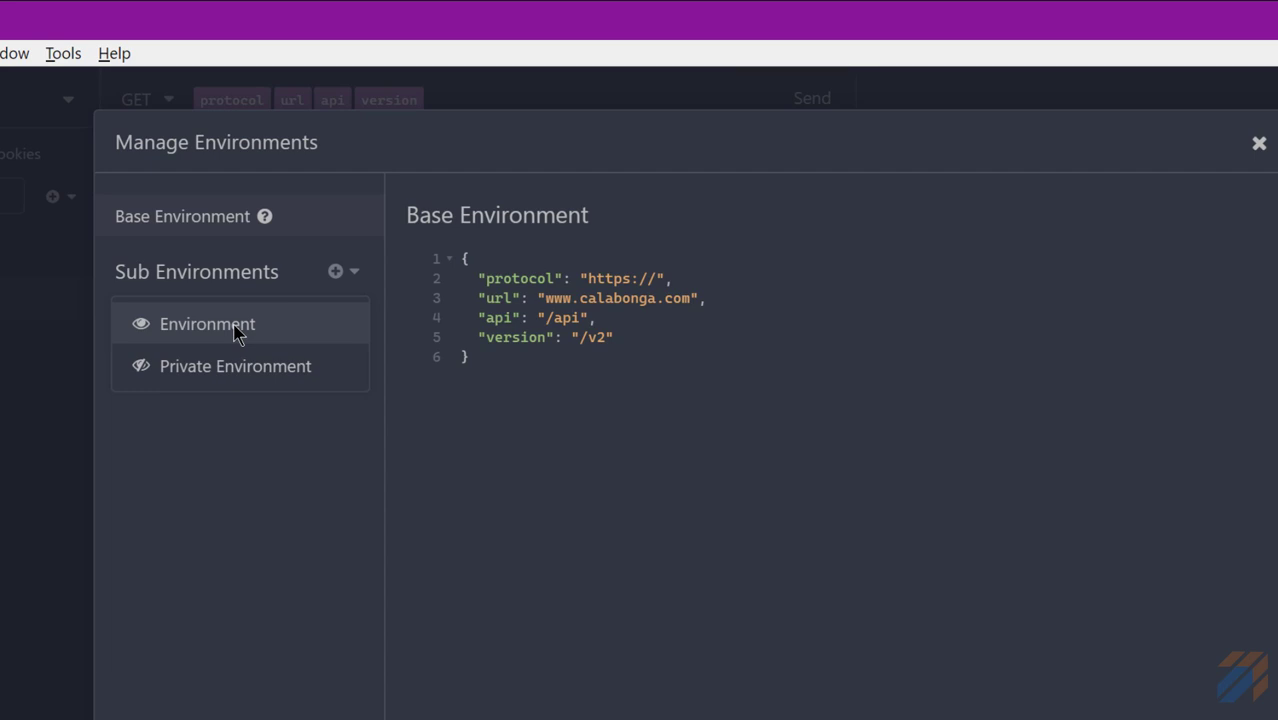
left_click(668, 336)
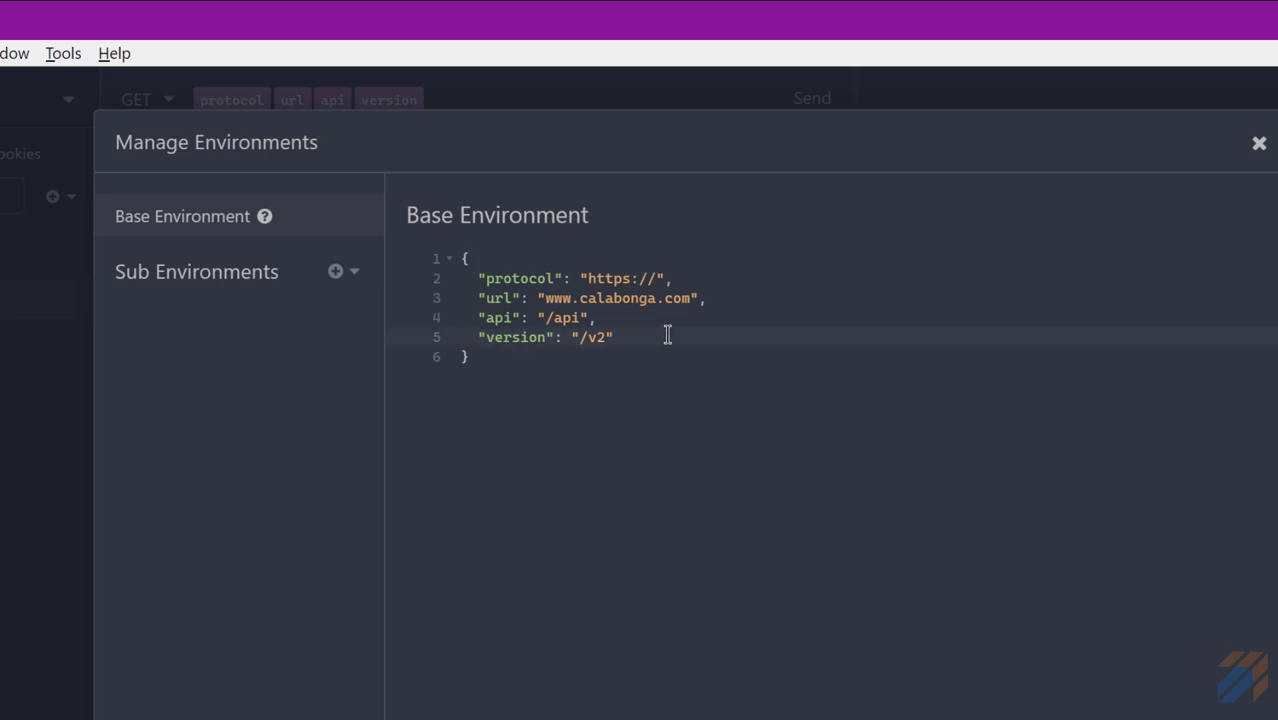
left_click(1030, 672)
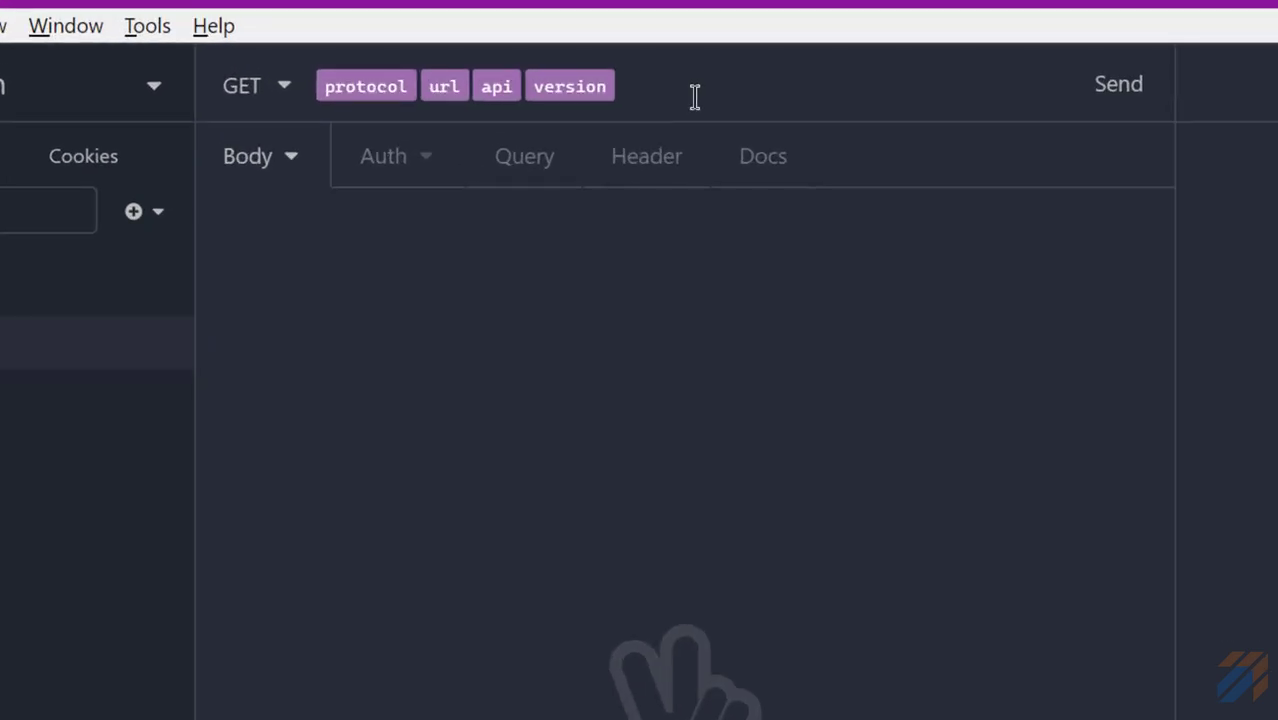
- Append "/humor" to the request URL and send it with the POST method
type("/humor")
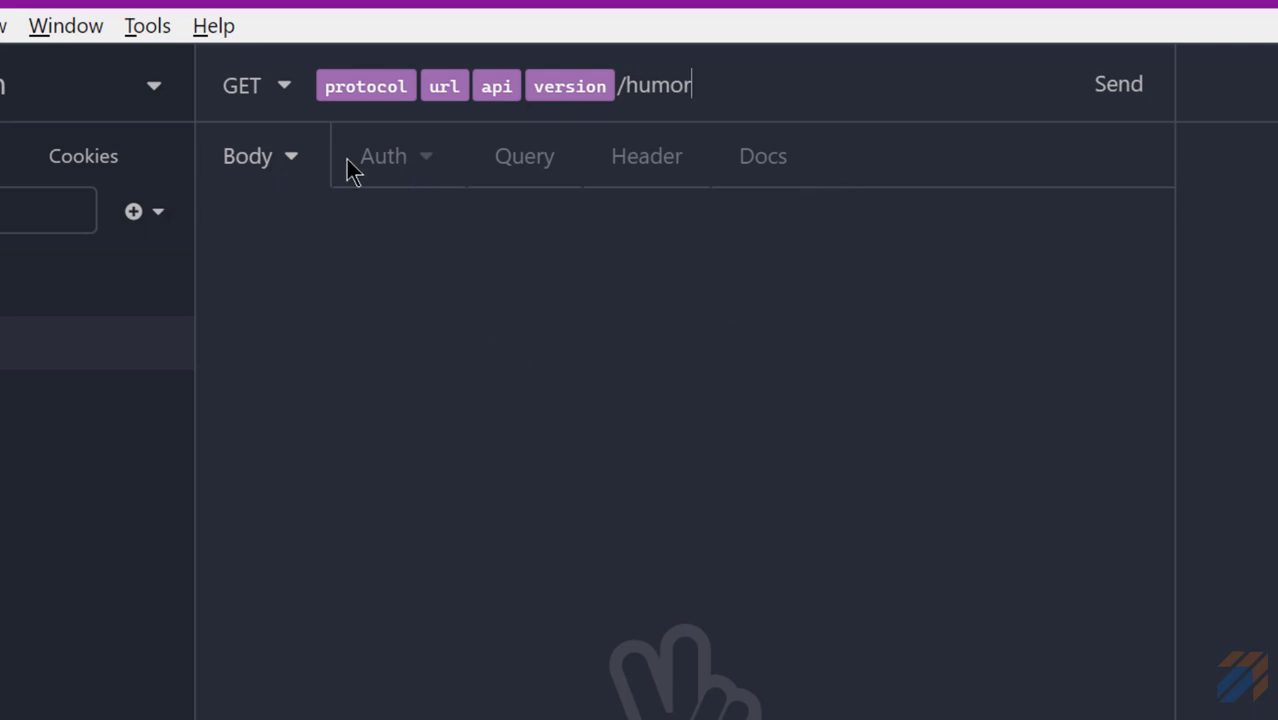
left_click(281, 87)
left_click(276, 217)
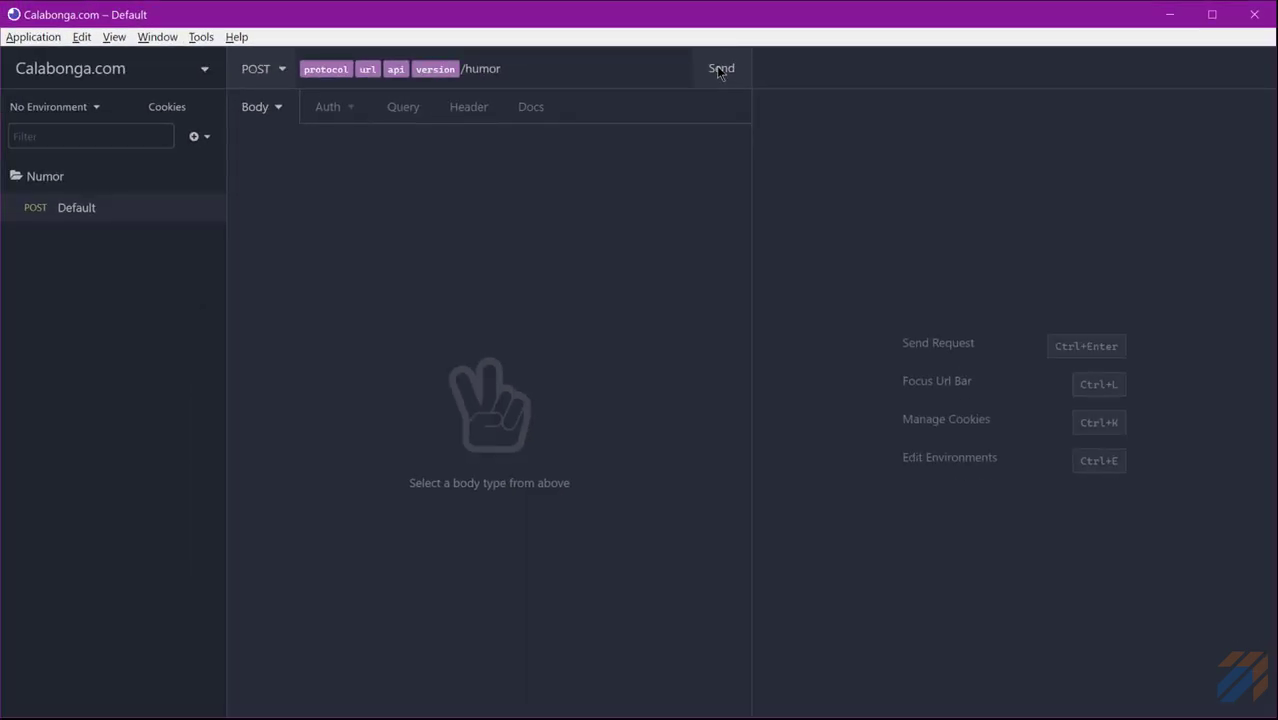
left_click(718, 70)
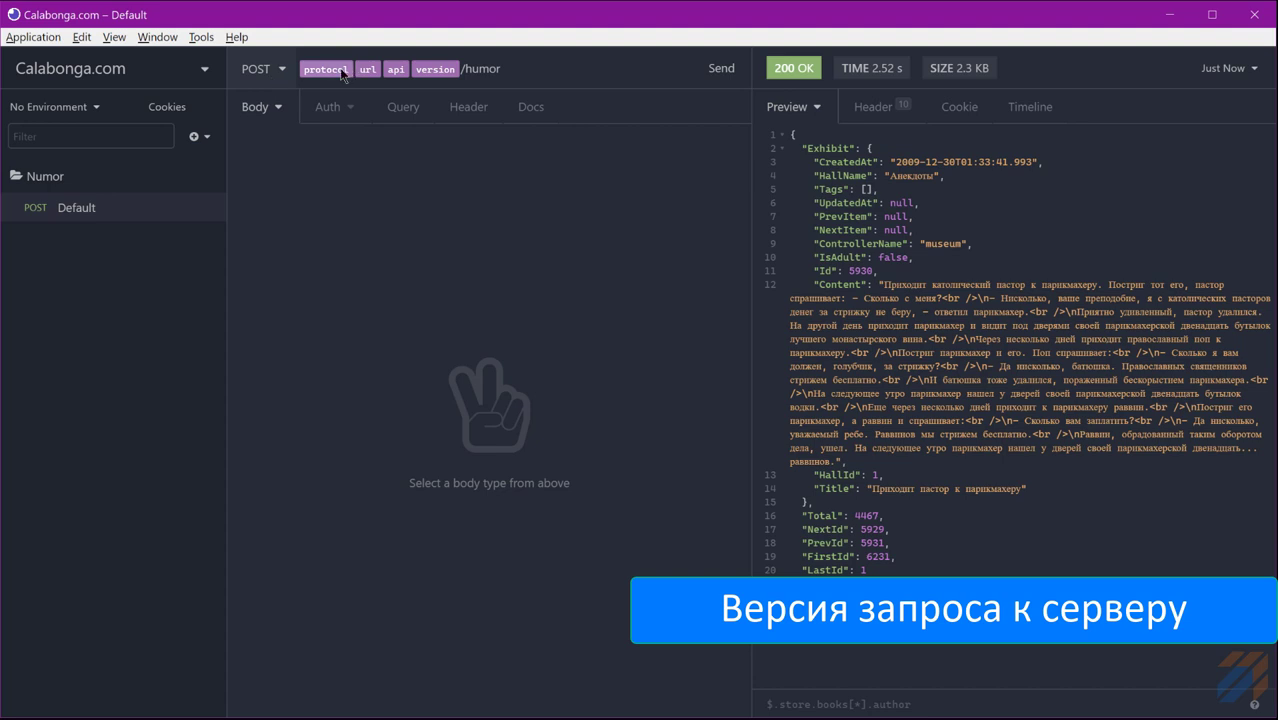
- Examine the resolved request URL in the response timeline, along with the response's cookies and headers
mouse_move(340, 74)
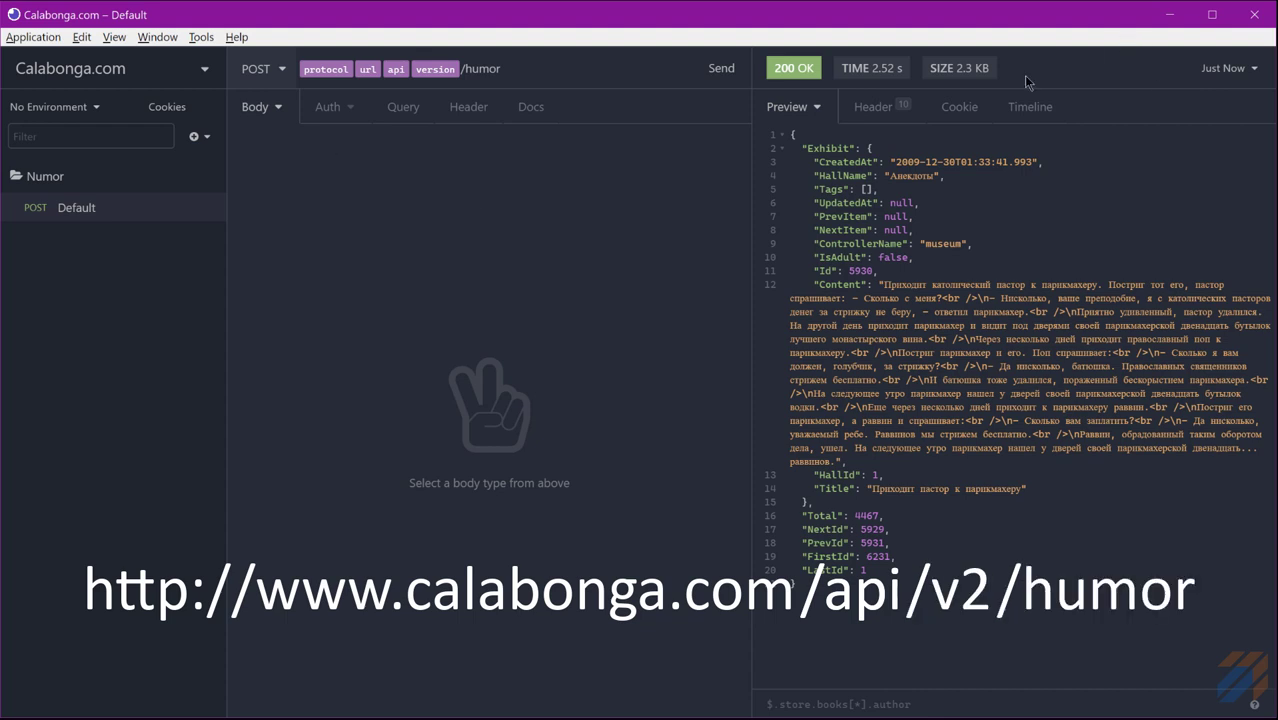
left_click(1030, 106)
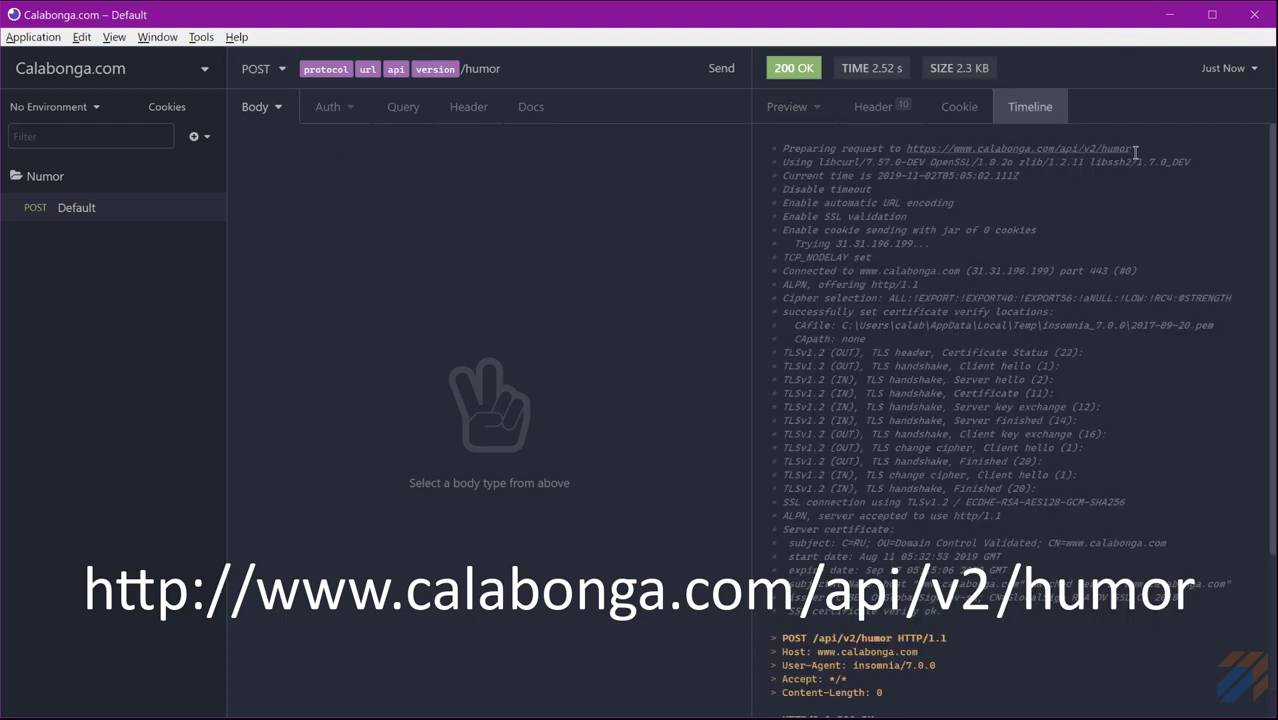
left_click_drag(1132, 148, 907, 150)
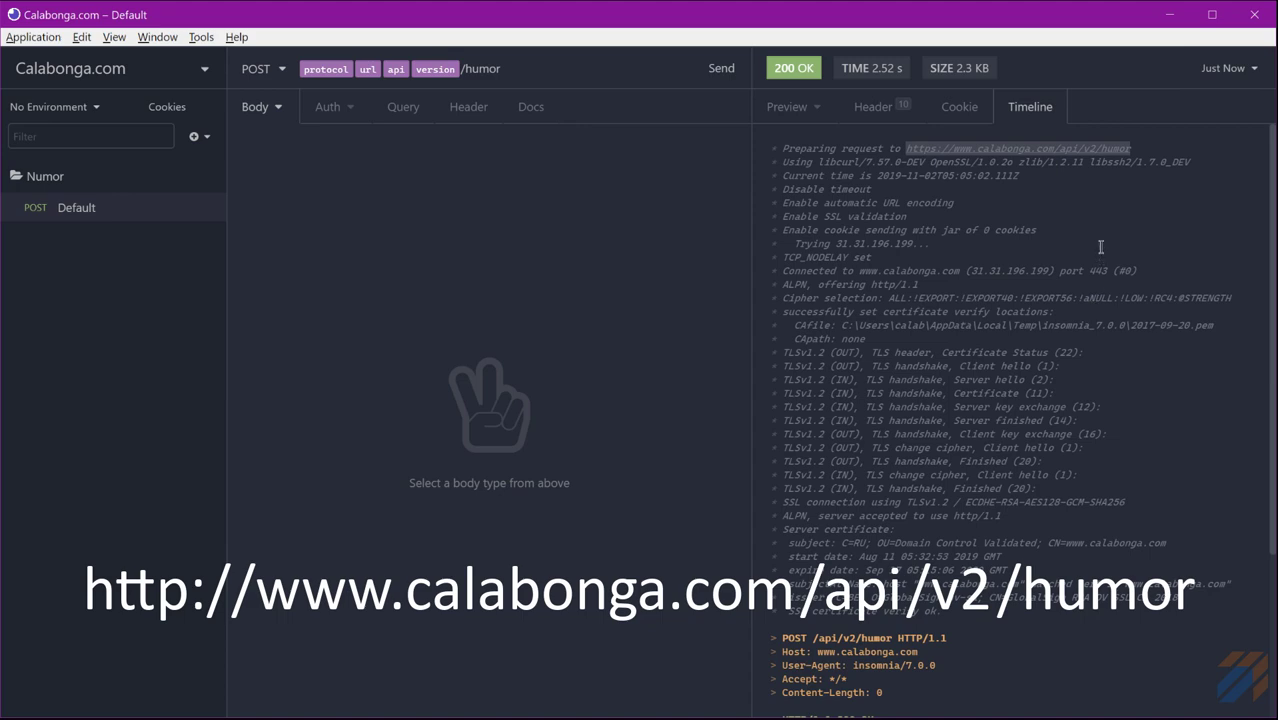
left_click(950, 107)
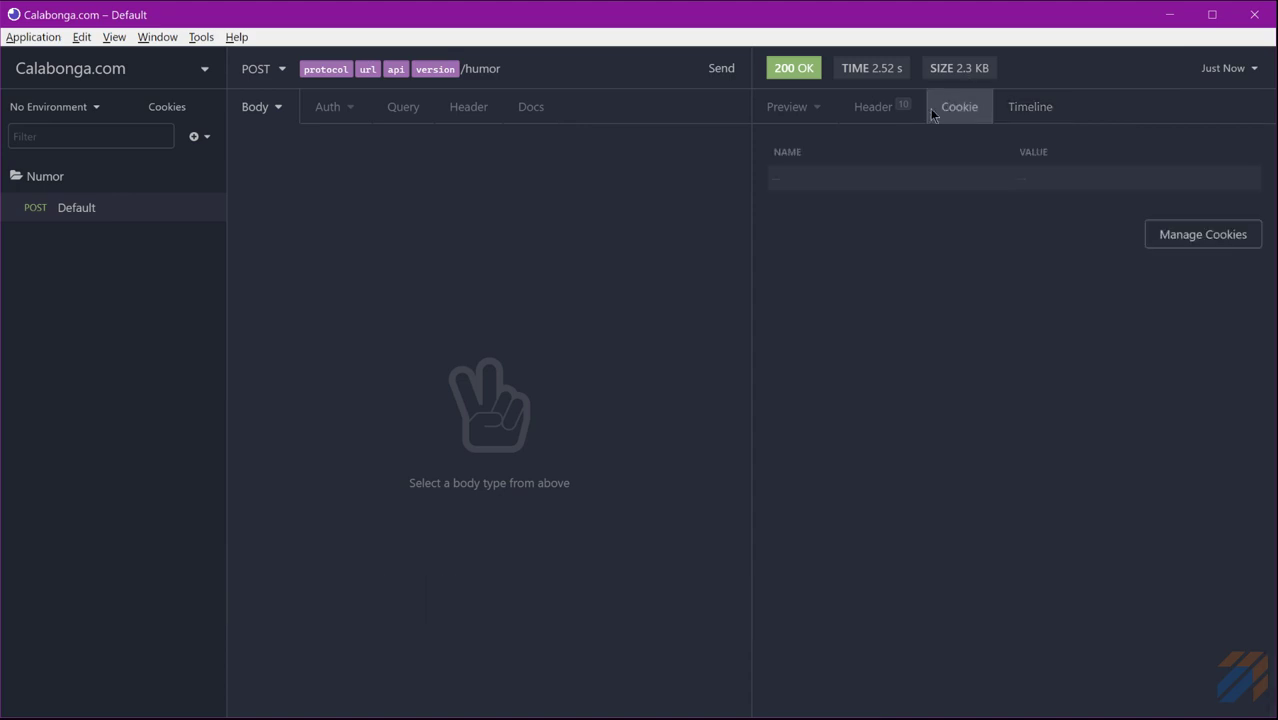
left_click(875, 107)
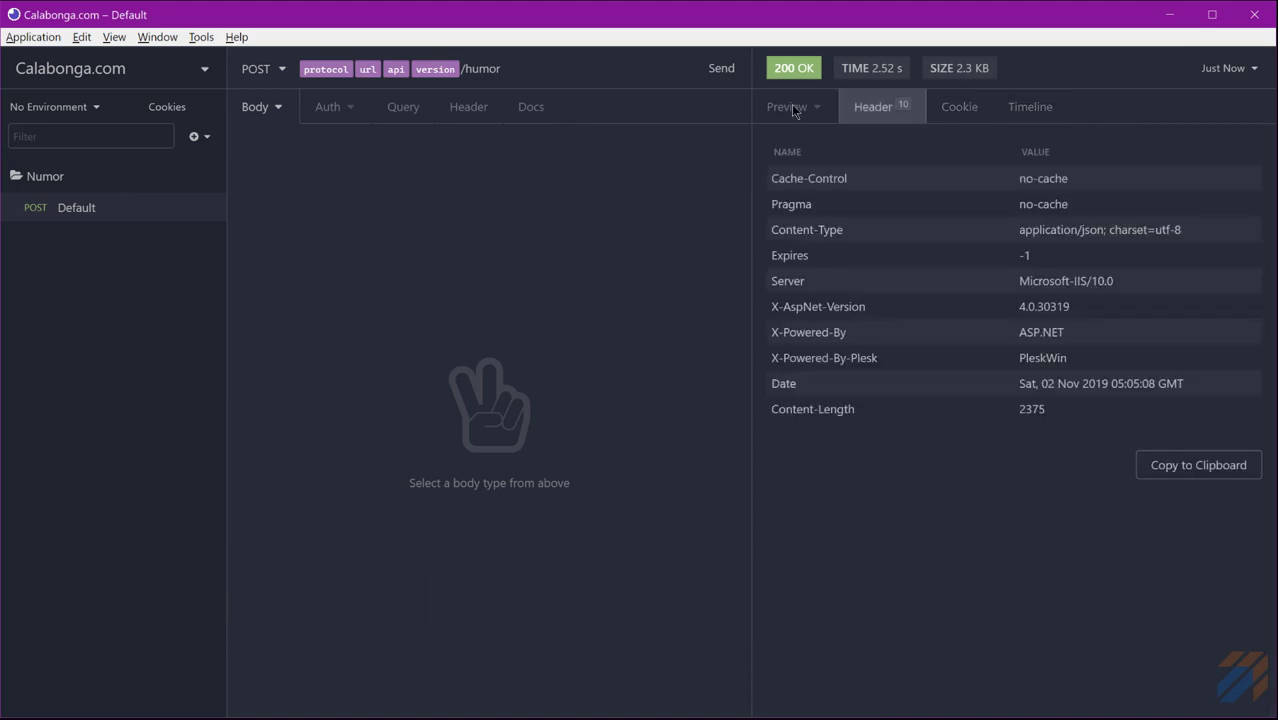
- Return to the response preview and duplicate the Default request
left_click(790, 107)
right_click(62, 211)
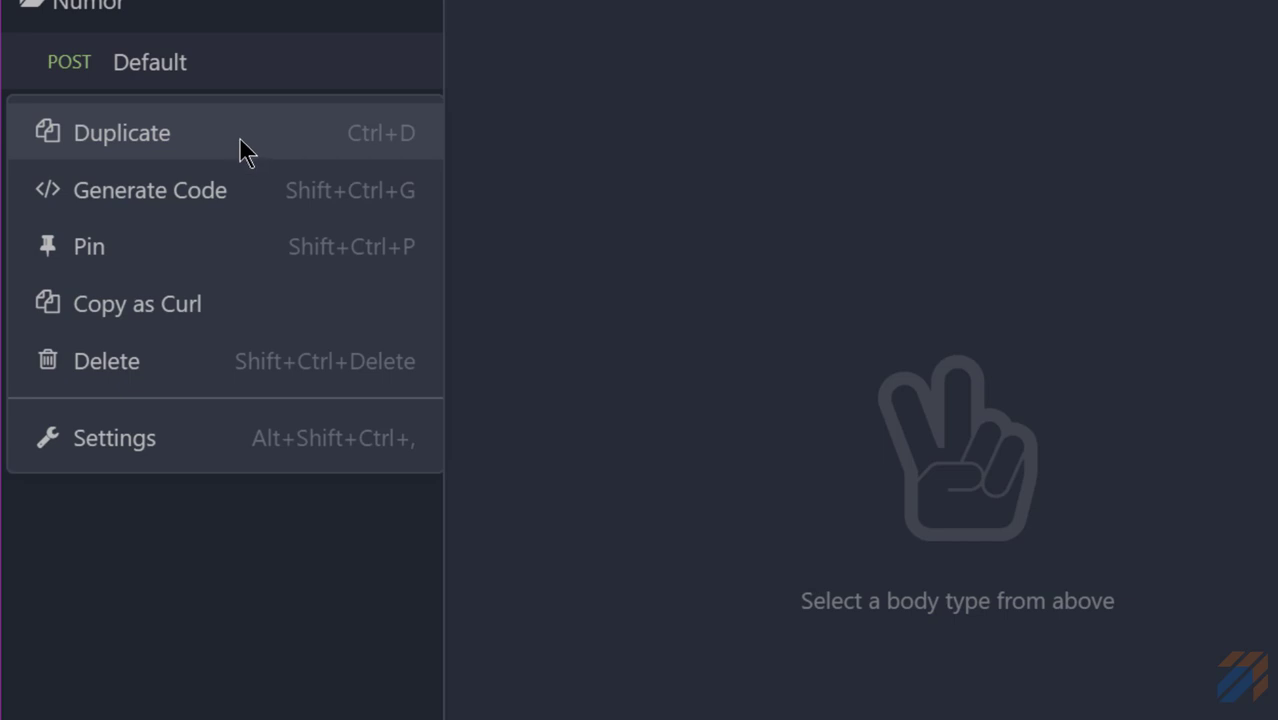
left_click(995, 80)
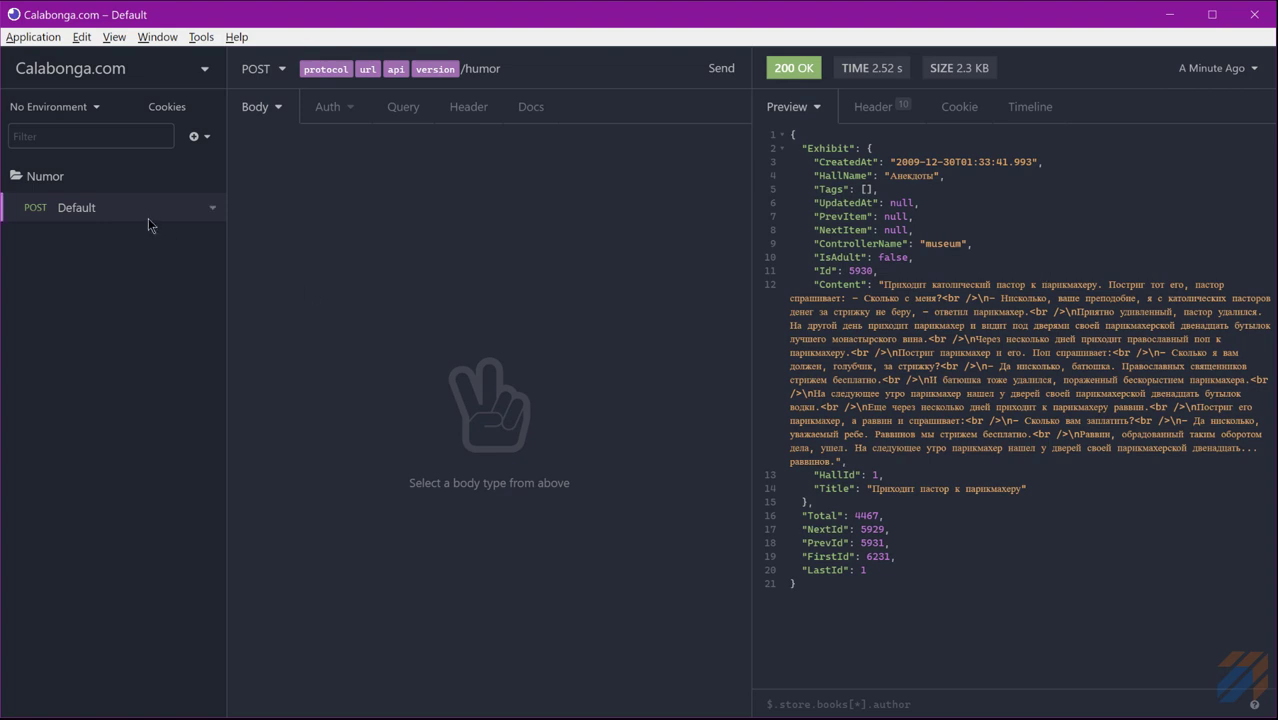
key("ctrl+d")
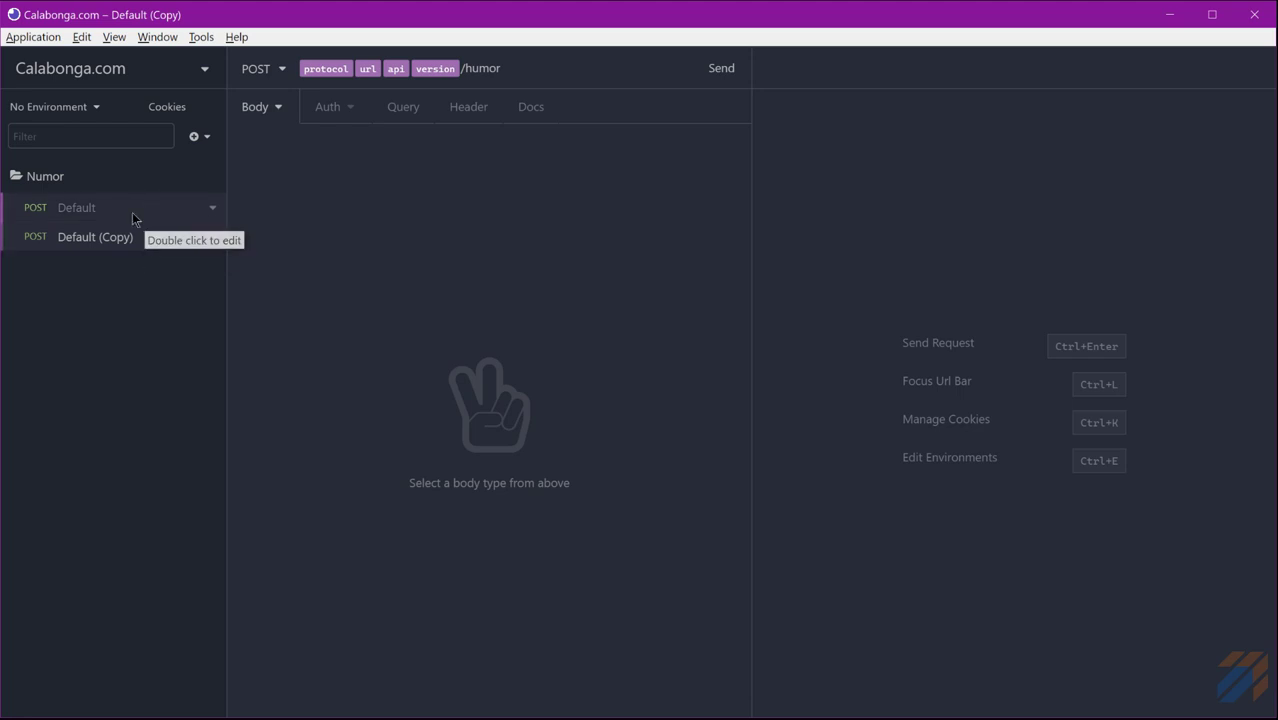
left_click(133, 210)
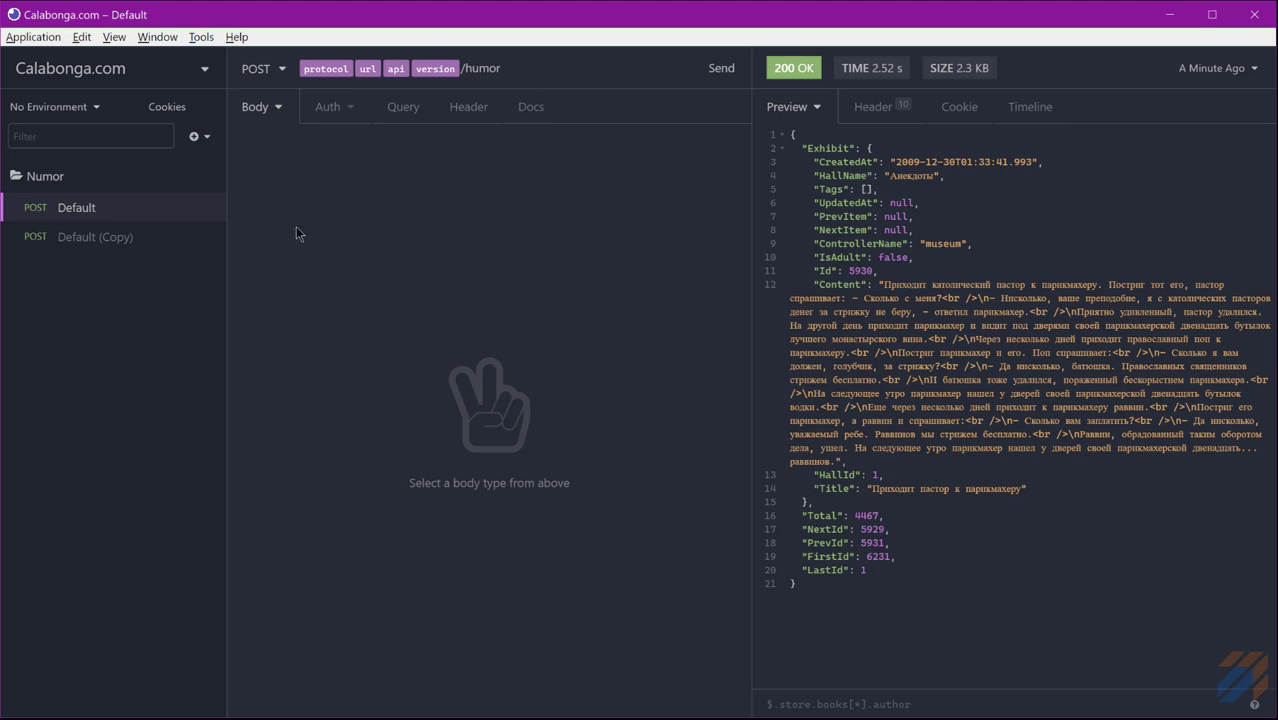
- Rename the duplicated request to "Default With Identifier"
left_click(144, 236)
double_click(143, 235)
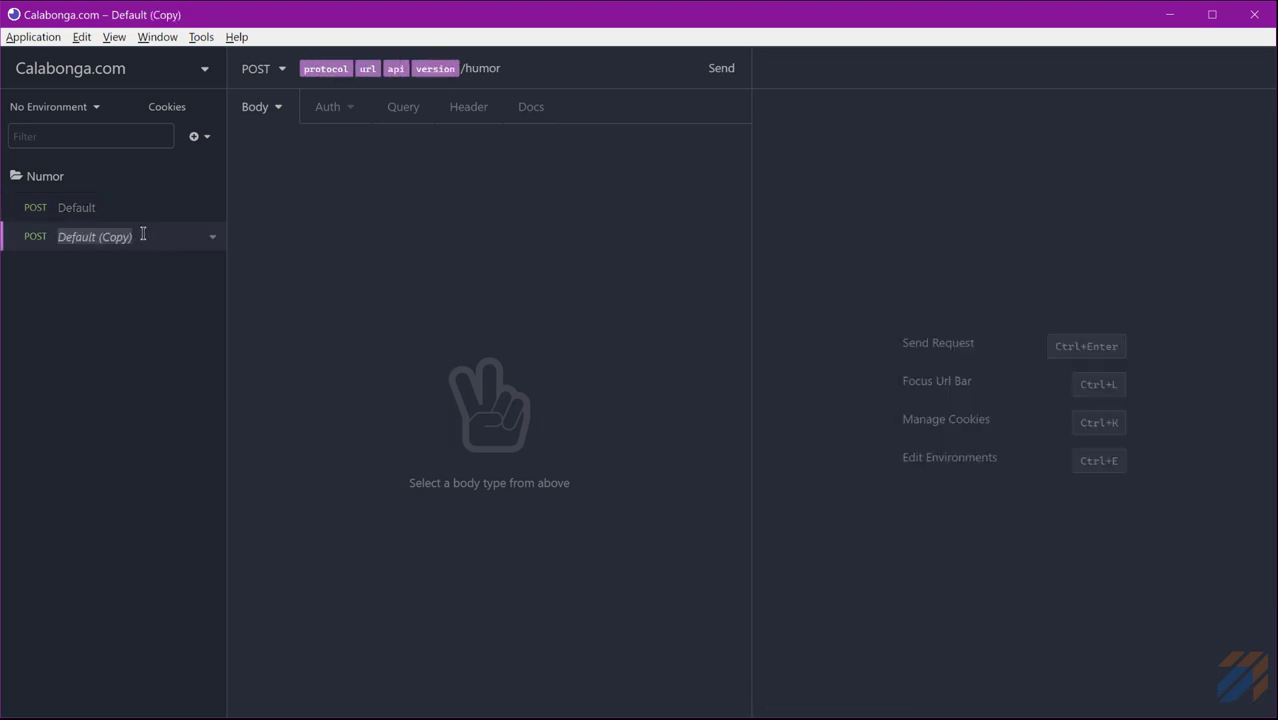
left_click(199, 232)
key("BackSpace")
key("BackSpace")
key("BackSpace")
key("BackSpace")
key("BackSpace")
key("BackSpace")
key("BackSpace")
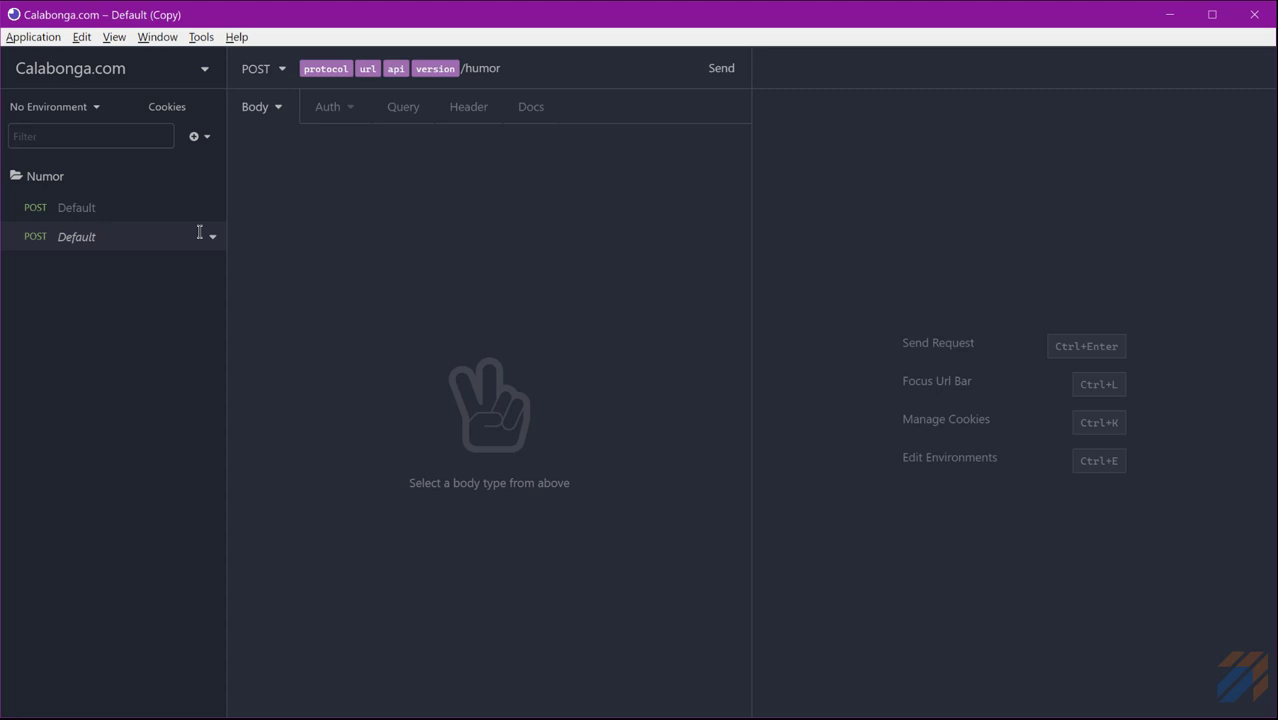
type("With Identit")
type("er")
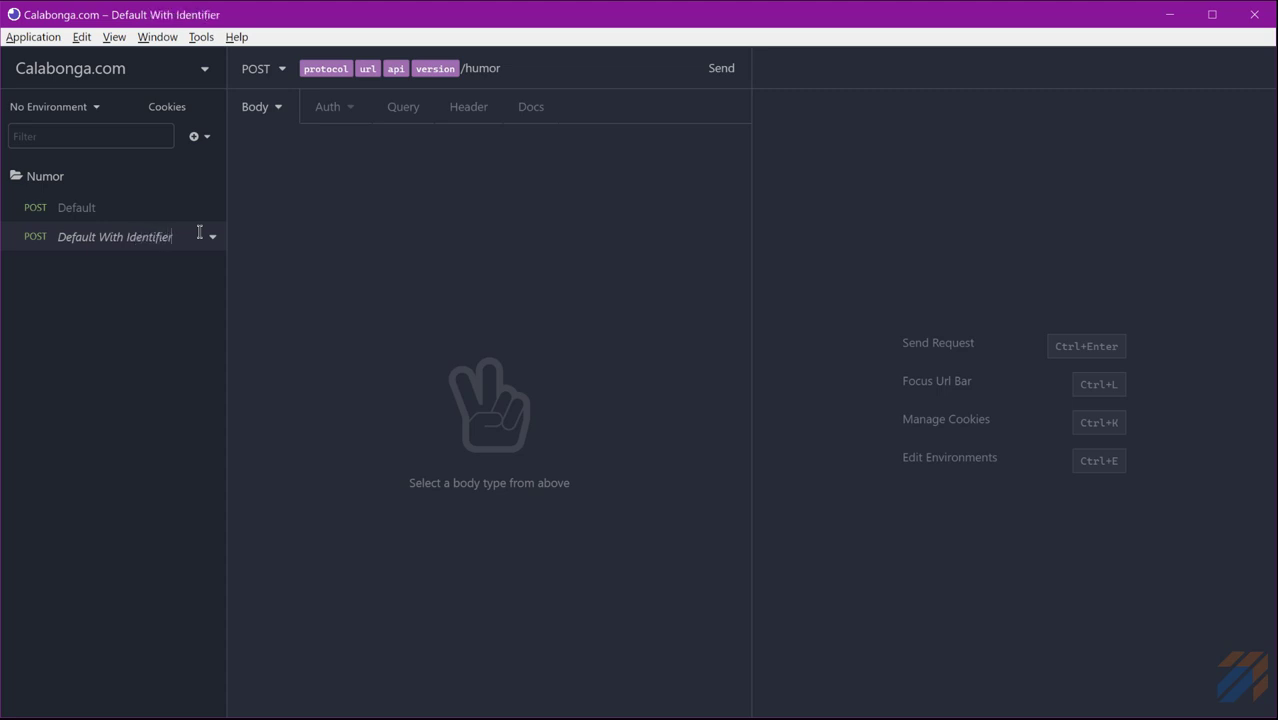
key("Return")
- Set the body type of the Default With Identifier request to JSON and start an empty JSON object
left_click(275, 107)
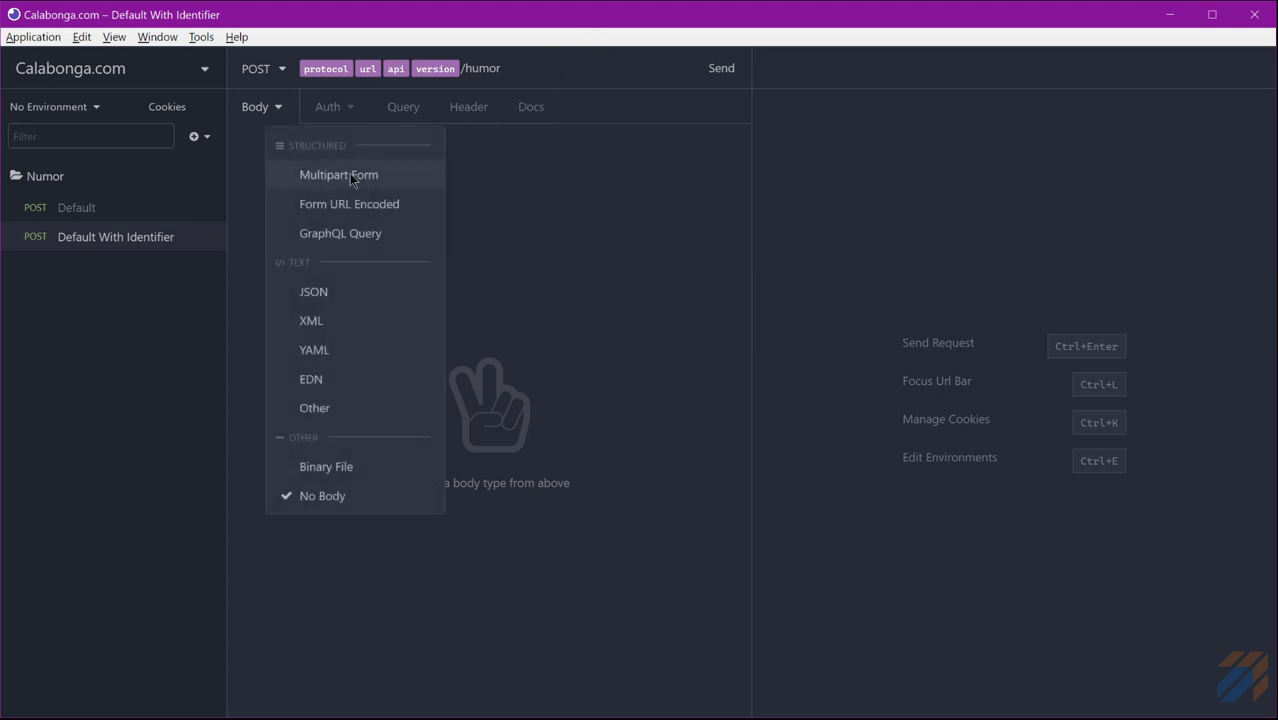
left_click(346, 291)
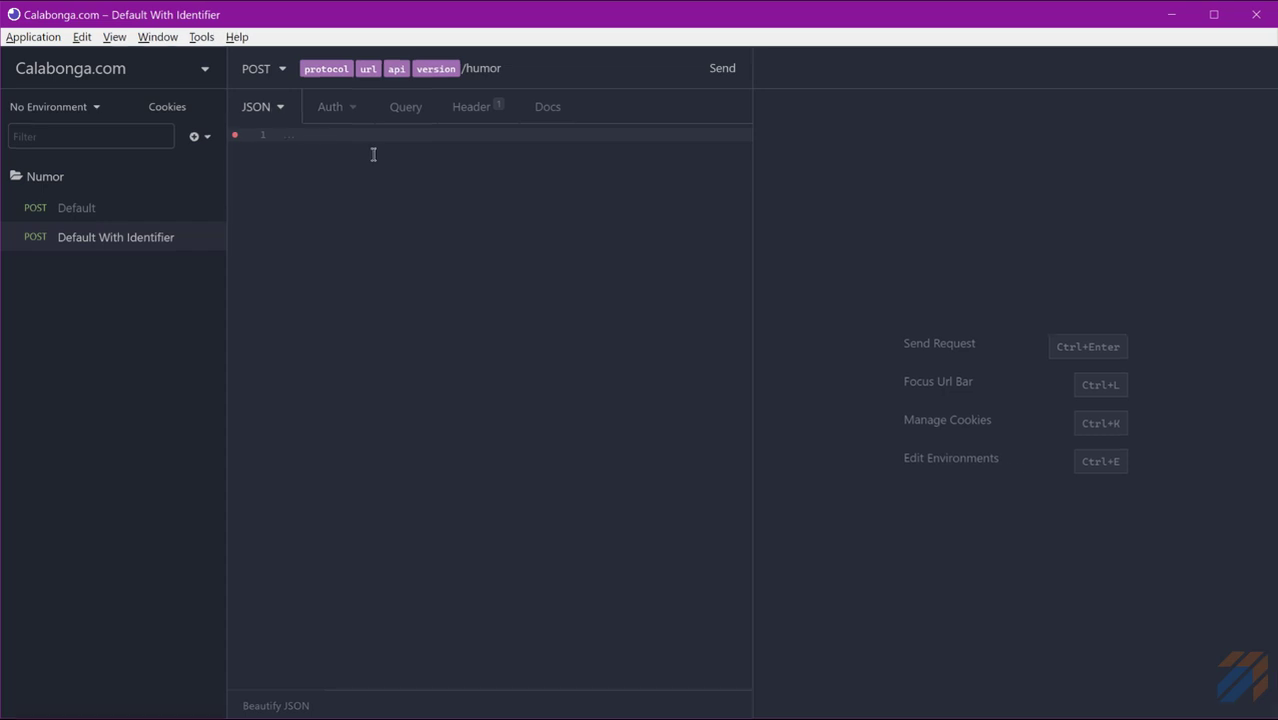
type("{")
key("Return")
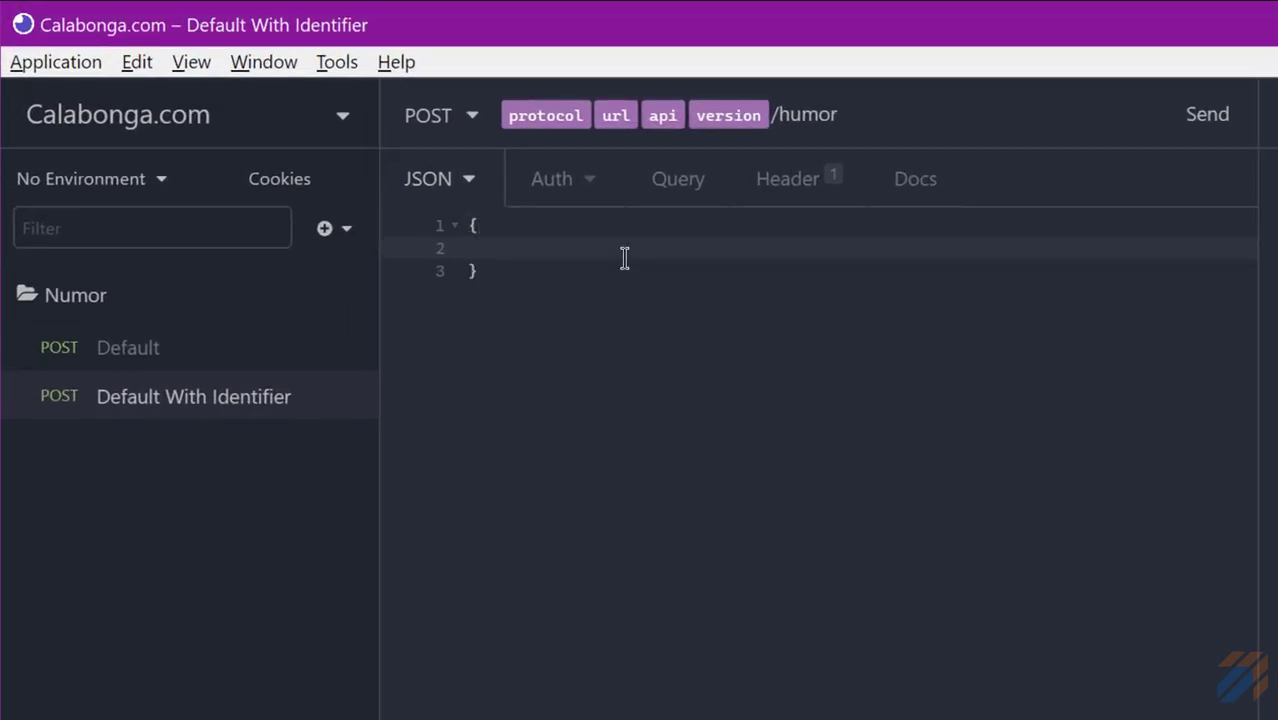
- Enter "id": "3434" in the JSON body, send the request and check the Id in the response
type("id:")
type(" 3434")
key("Left")
key("Left")
type("\"")
key("Left")
key("Left")
key("Left")
key("Left")
key("Left")
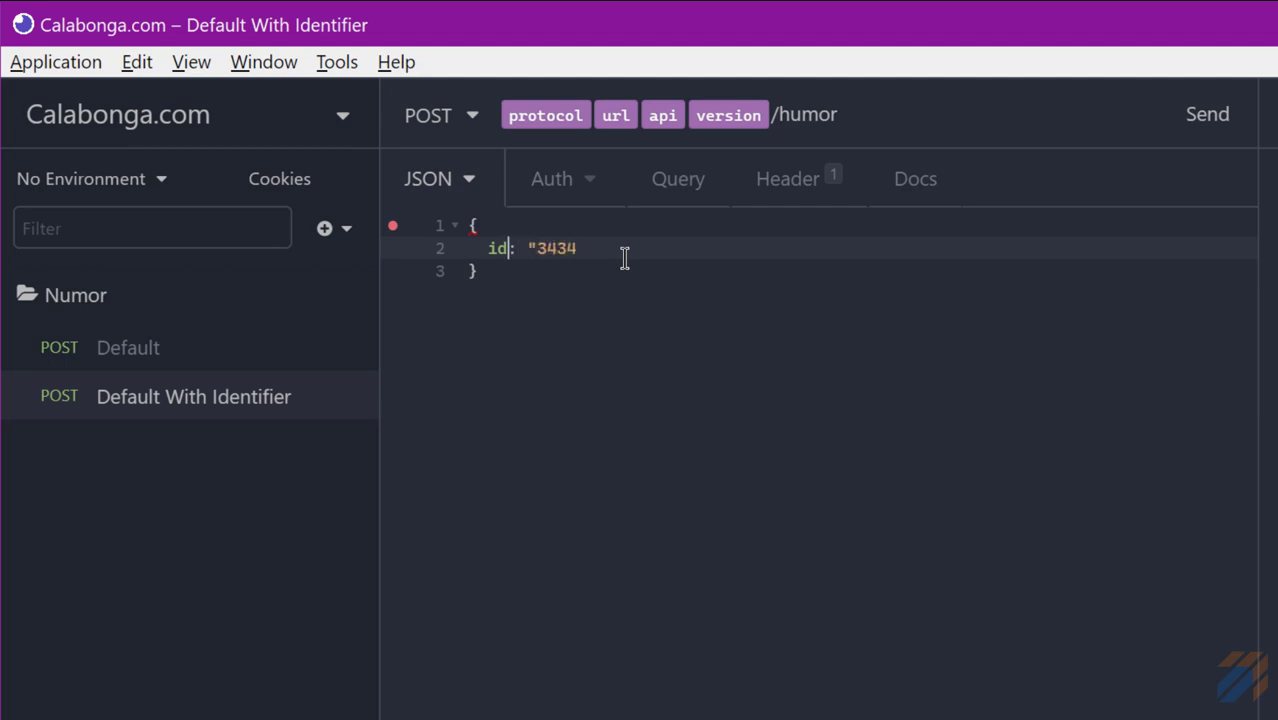
type("\"")
key("Right")
key("Right")
type("\"")
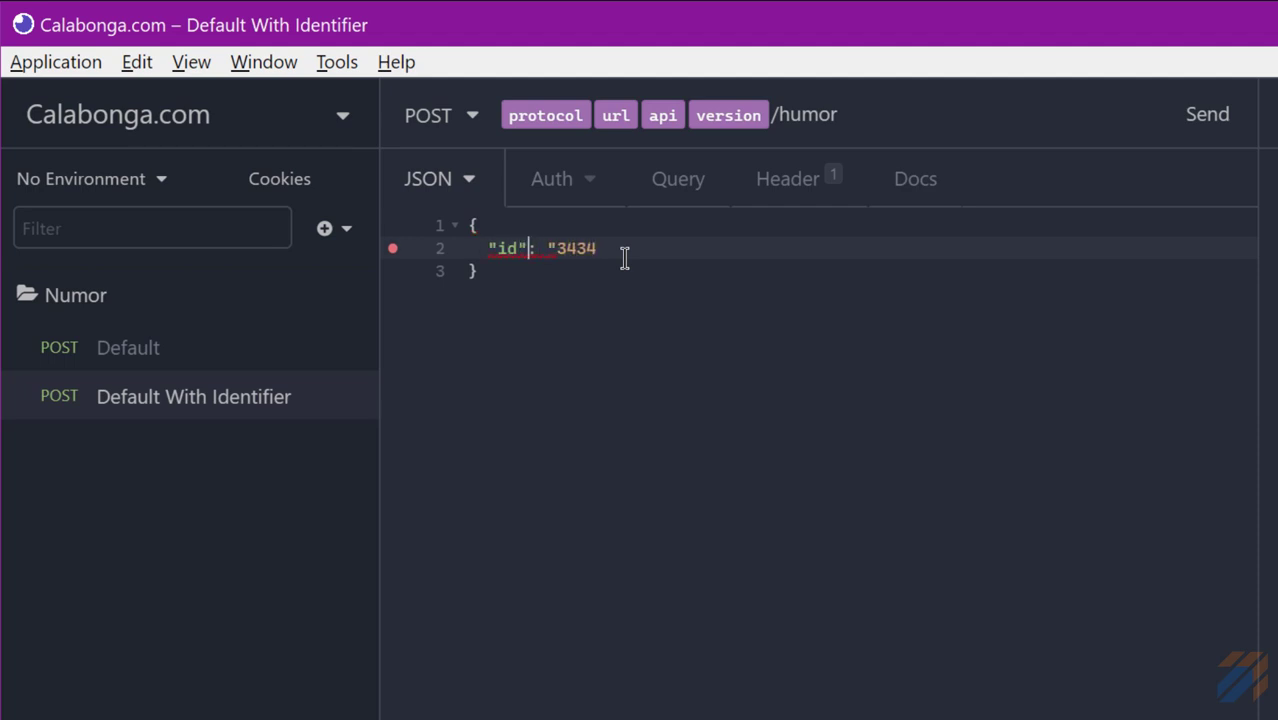
key("Right")
key("Right")
key("Right")
key("Right")
key("Right")
key("Right")
key("Right")
type("\"")
left_click(1180, 111)
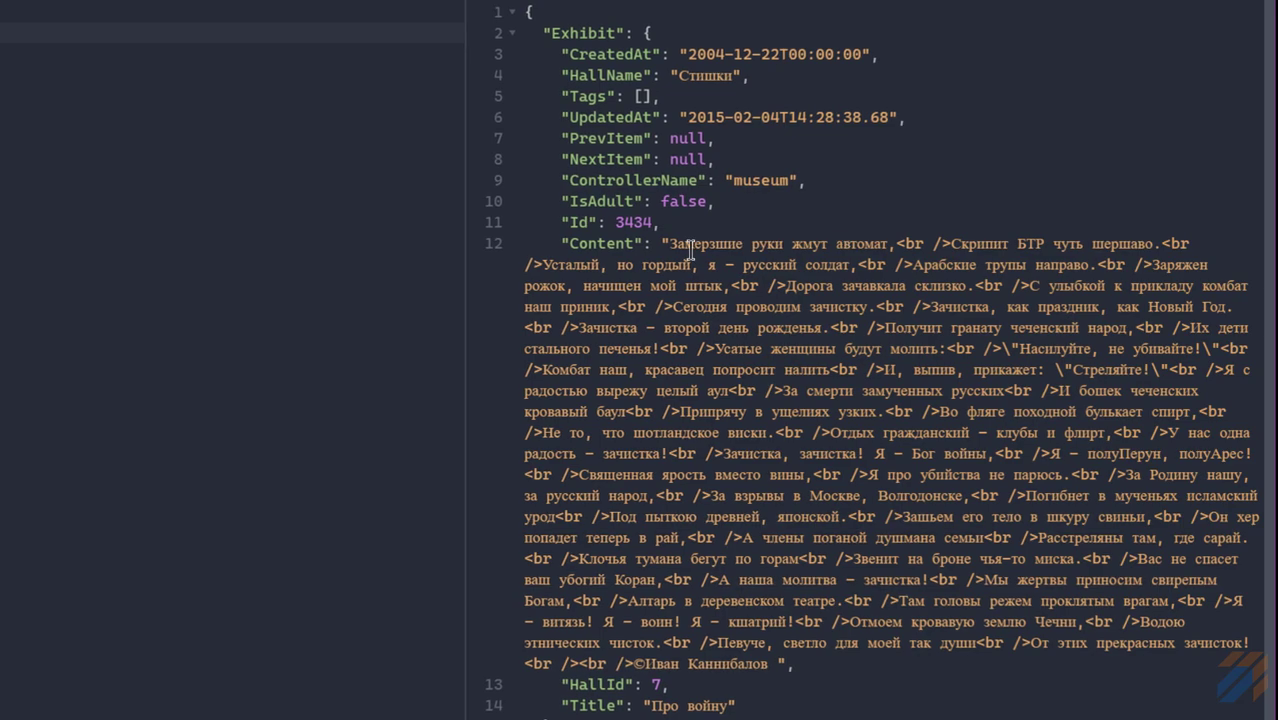
left_click_drag(557, 222, 661, 222)
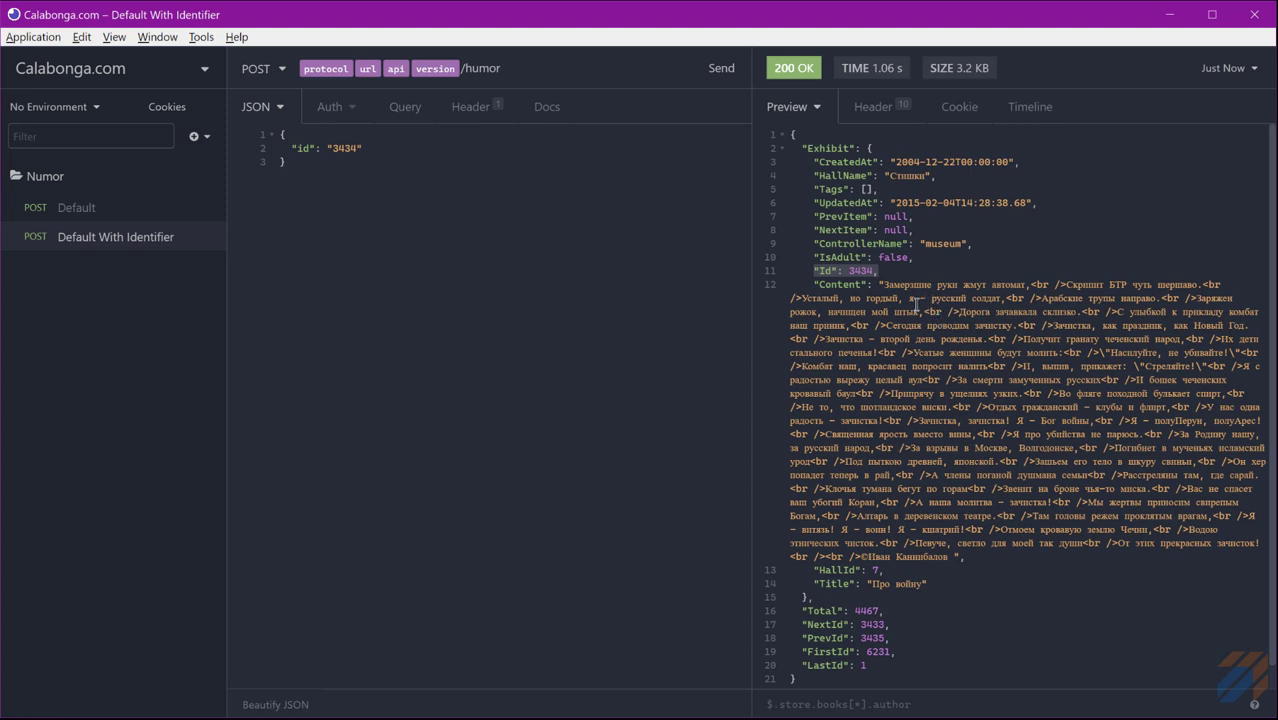
- Change the id value in the JSON body to "2345" and send the request again
double_click(345, 148)
type("23456")
key("BackSpace")
left_click(721, 70)
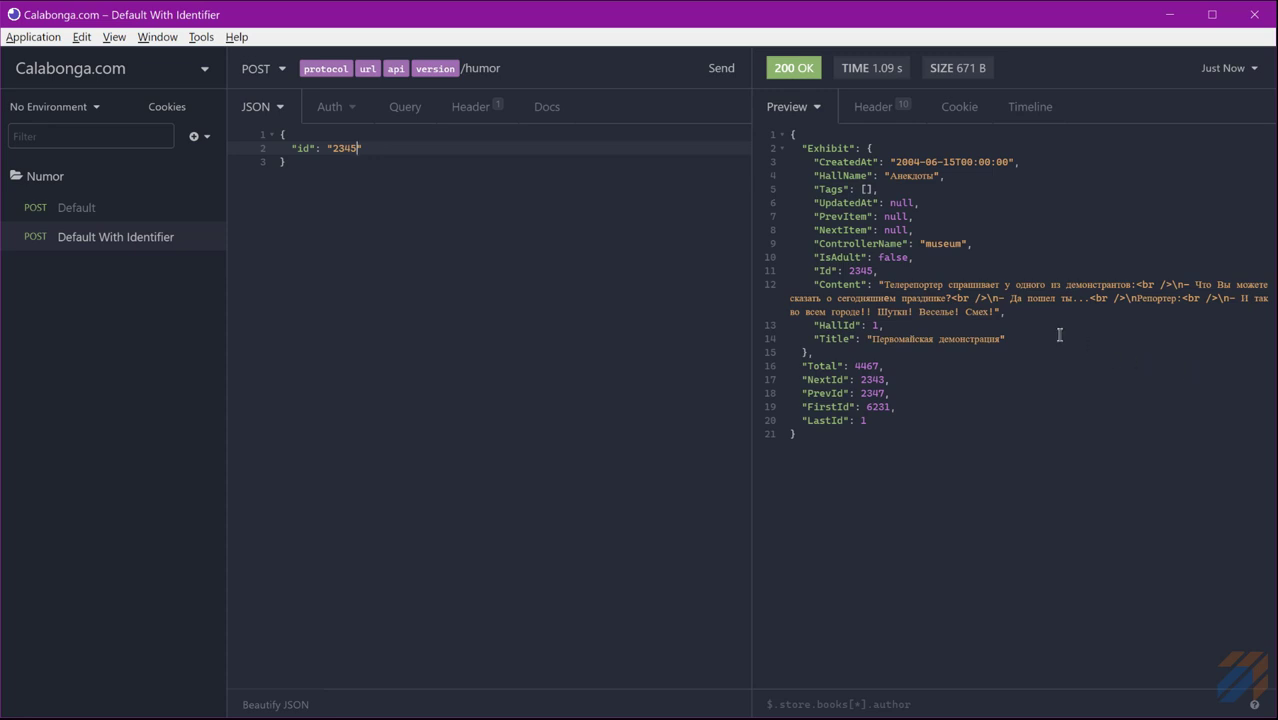
- Examine the line breaks in the response's Content text and the available response preview modes and save actions
left_click_drag(950, 298, 1009, 297)
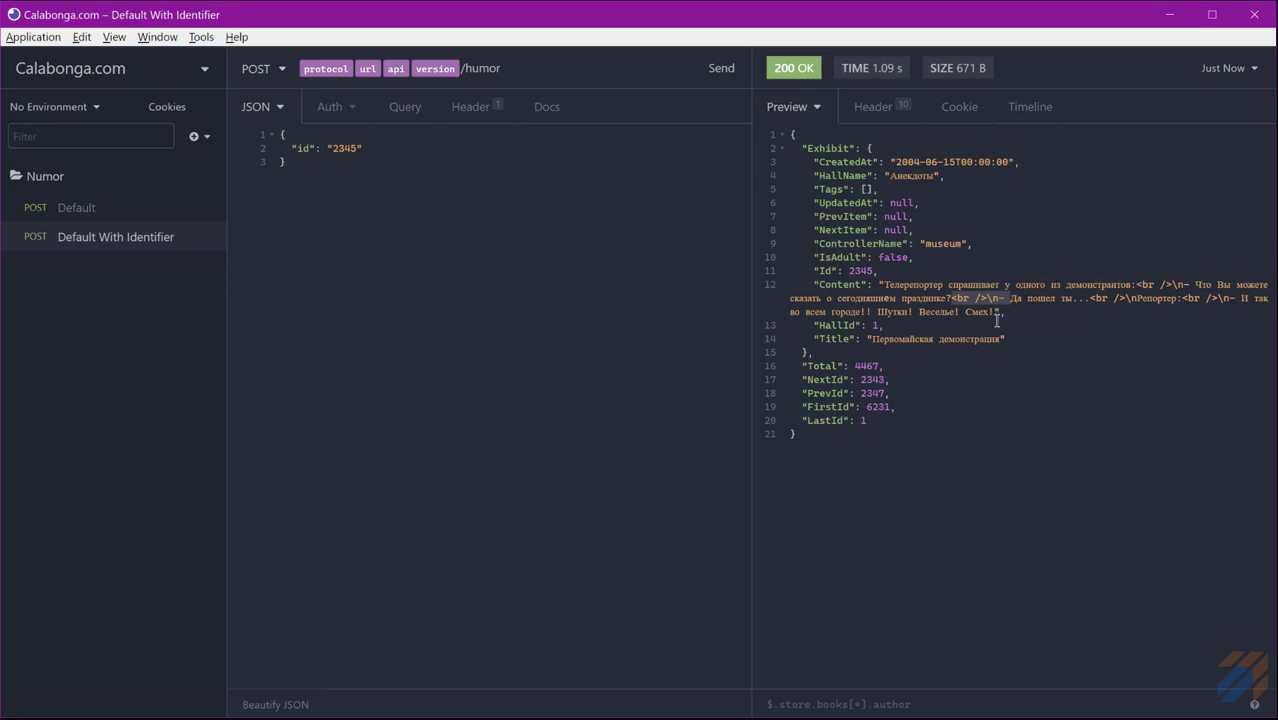
left_click(805, 106)
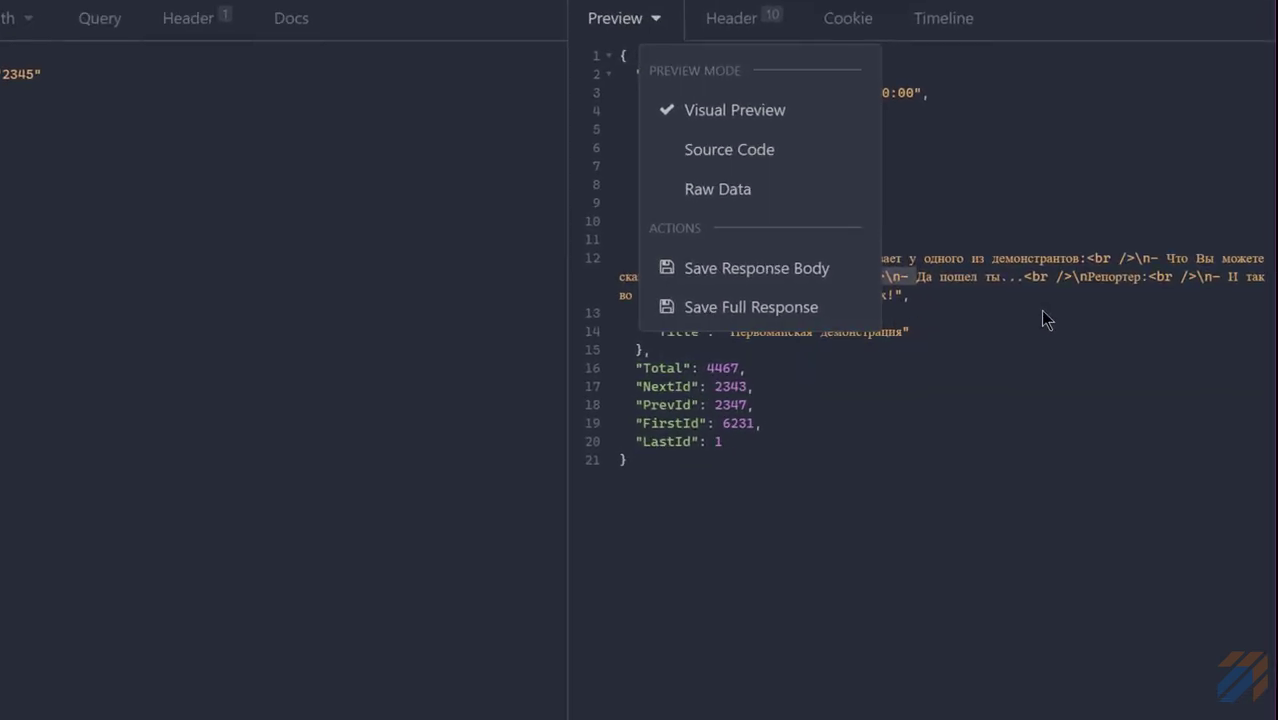
left_click(1049, 304)
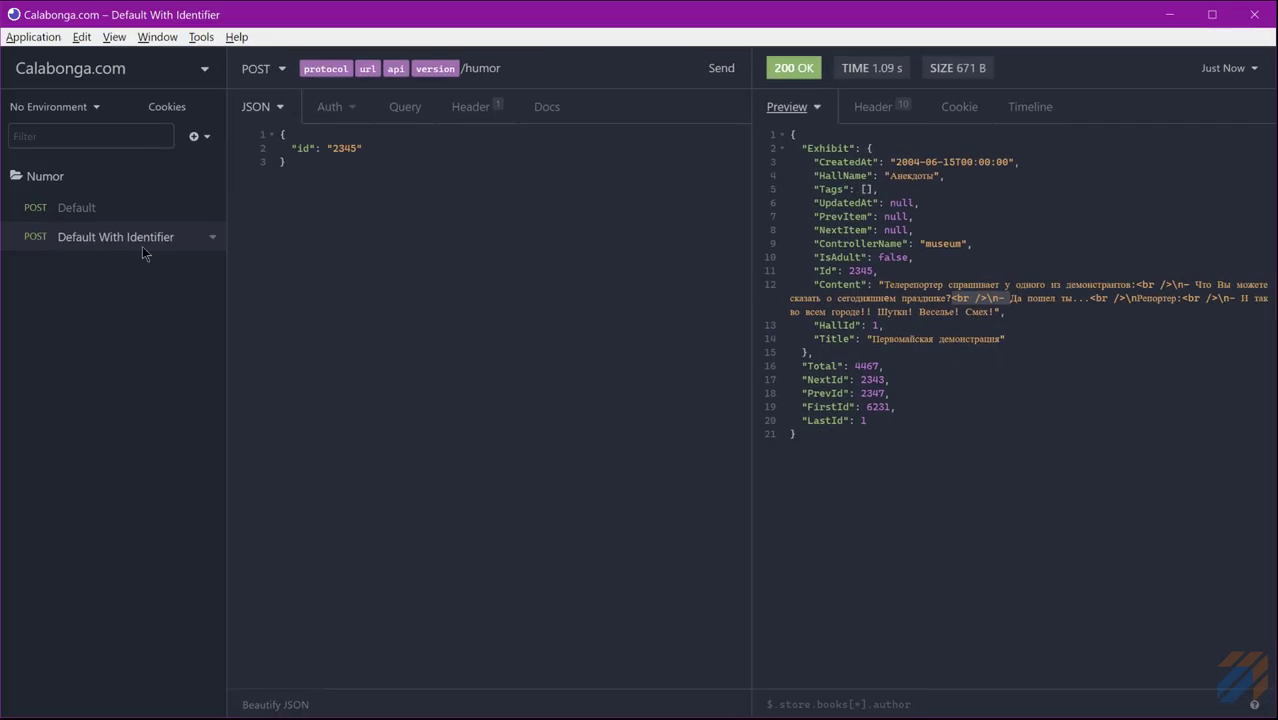
- Duplicate the Default With Identifier request
right_click(133, 247)
left_click(89, 268)
- Replace the id property in the copy's JSON body with "Catalogs":[1] and send the request
left_click(330, 148)
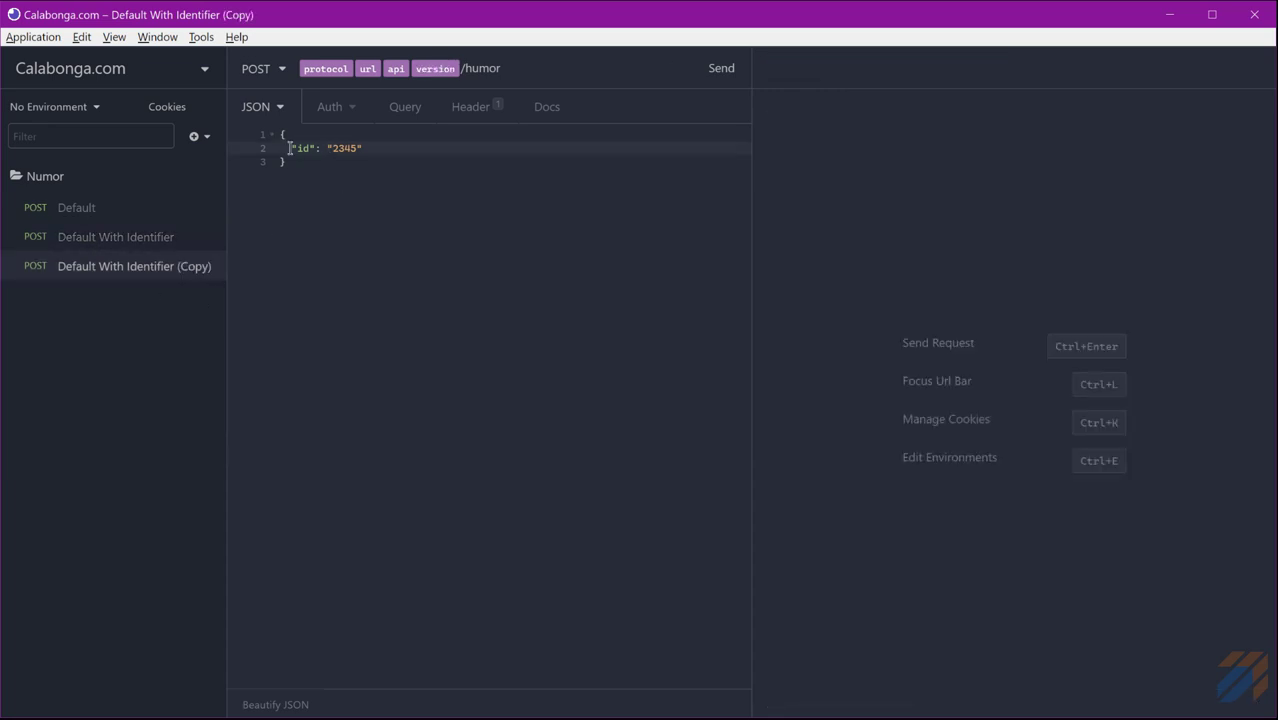
left_click_drag(290, 148, 397, 145)
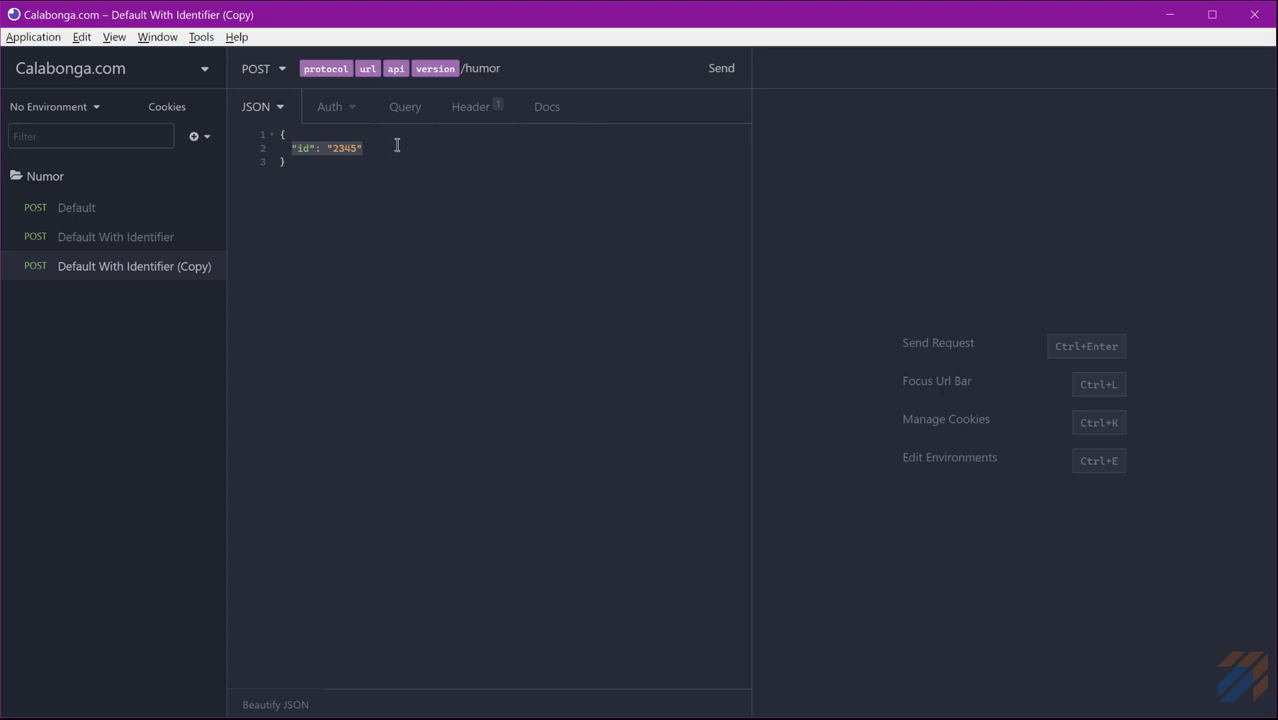
type("category")
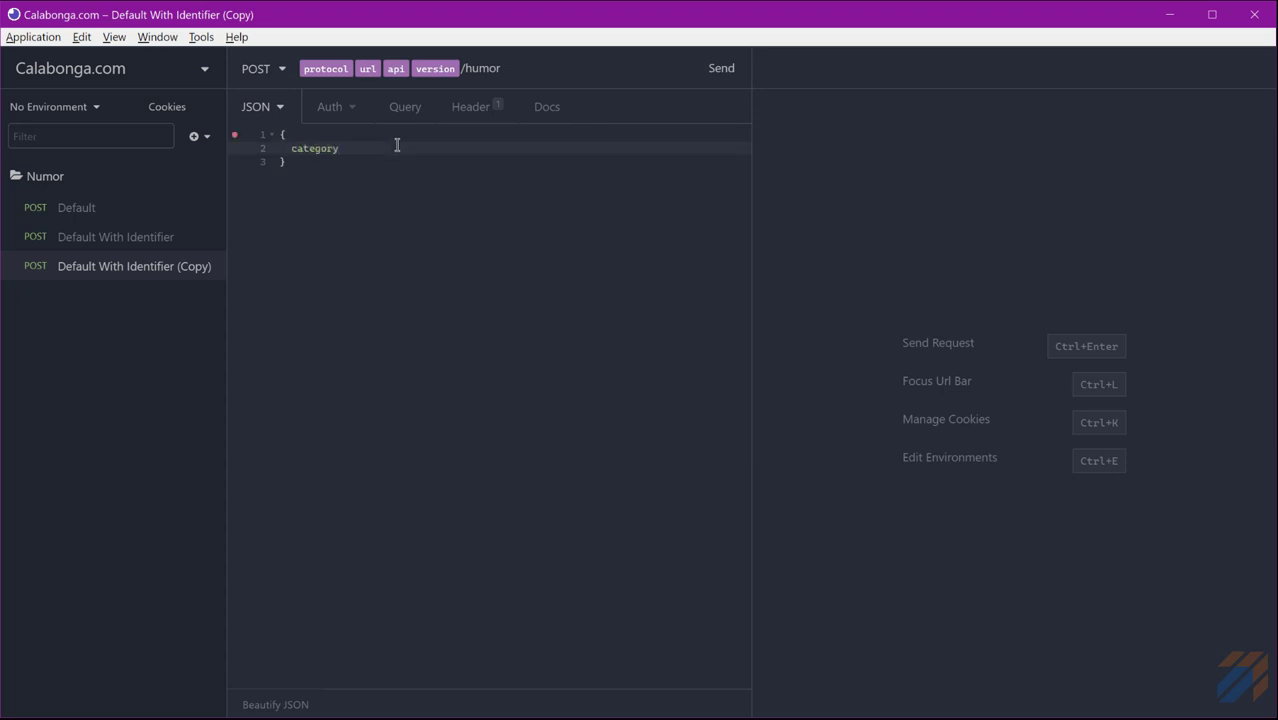
key("BackSpace")
key("ctrl+BackSpace")
left_click(342, 158)
type("\"Catalogs\":[1")
left_click(712, 65)
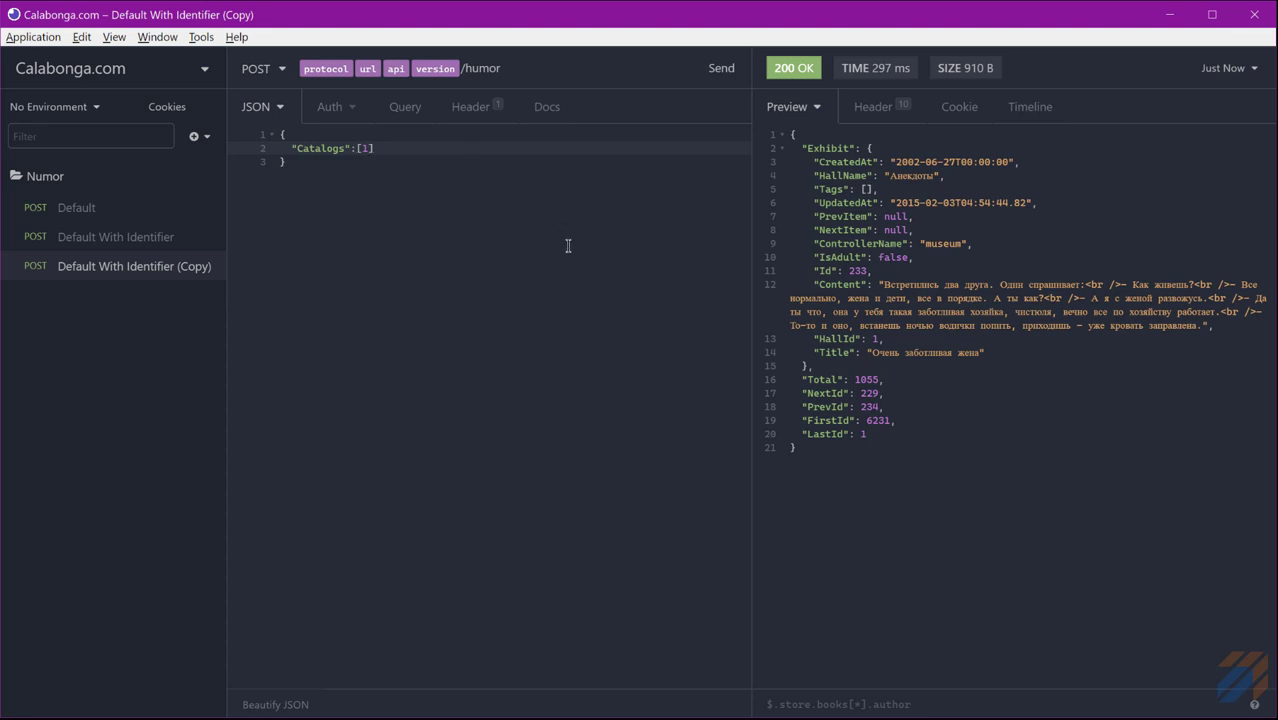
- Add the variable "anekdot" with the value "1" to the base environment
left_click(88, 106)
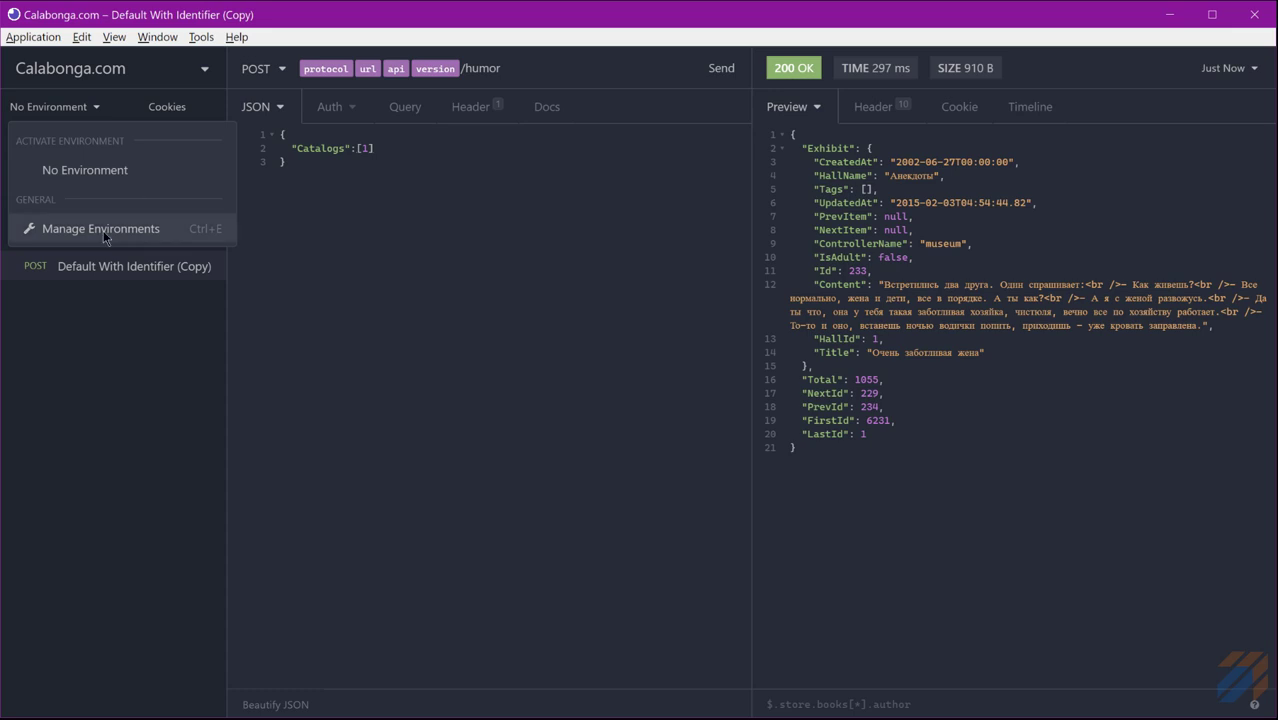
left_click(103, 229)
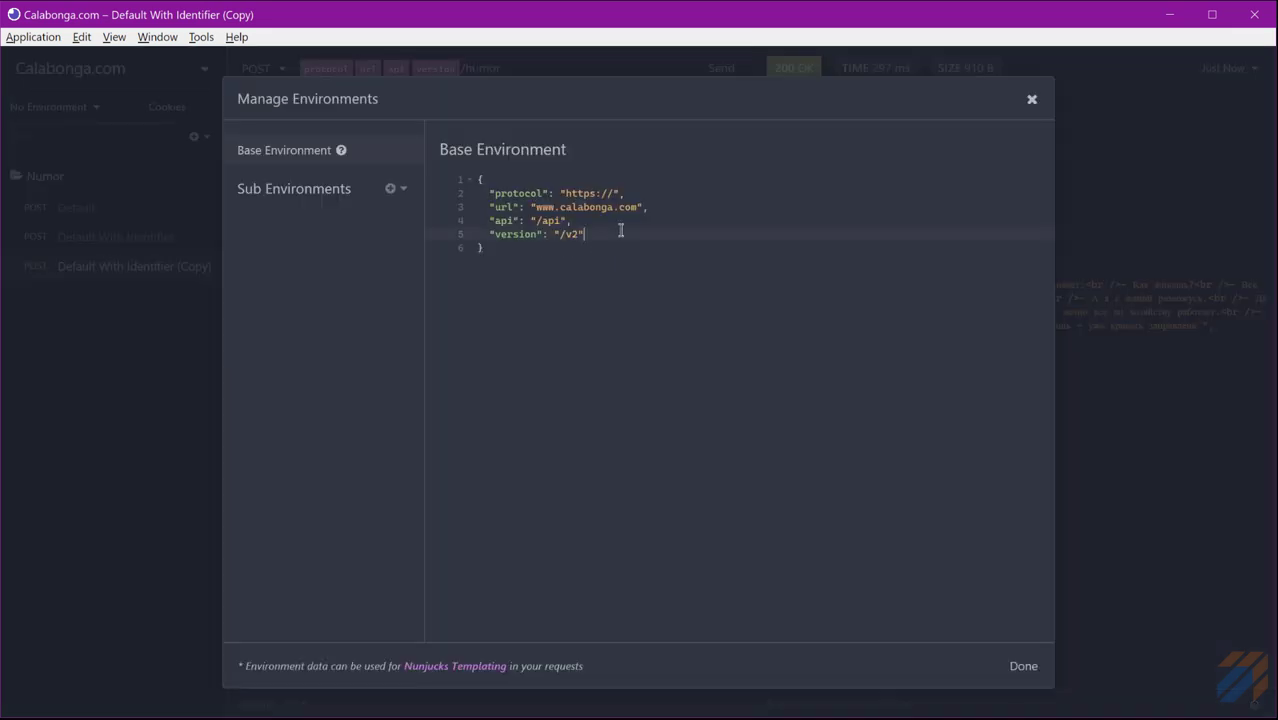
type(",")
key("Return")
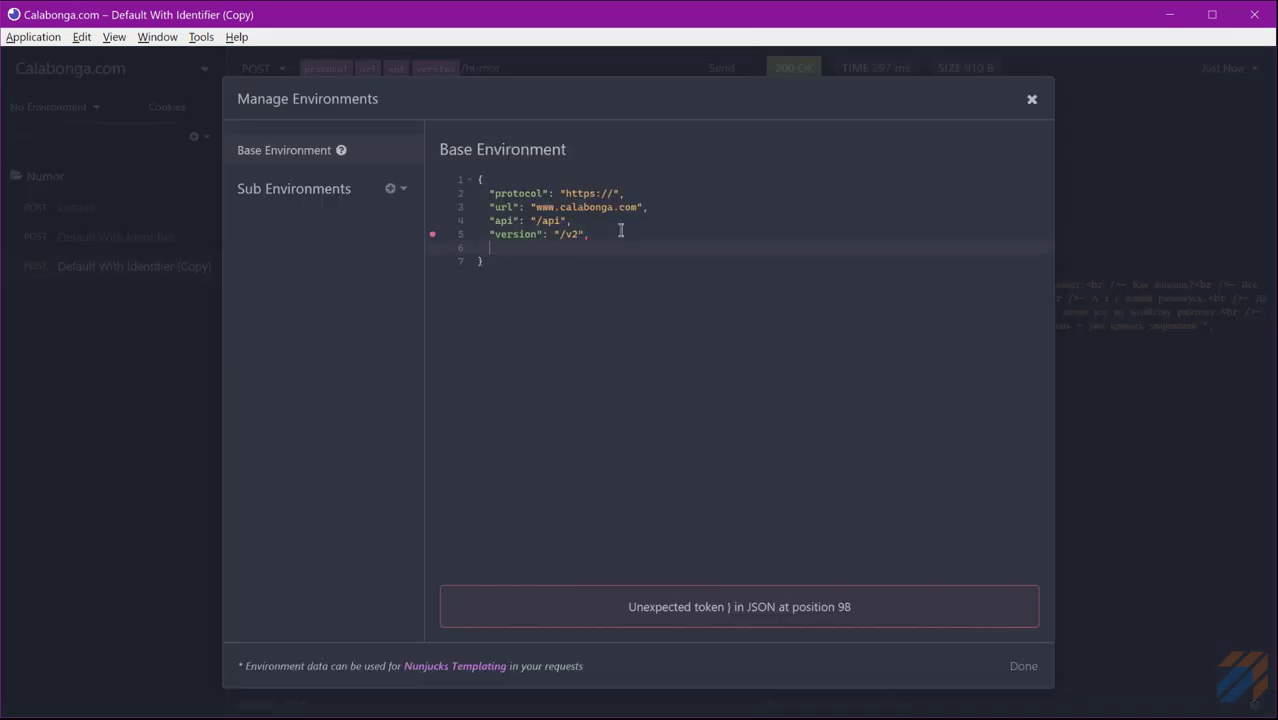
type("\"")
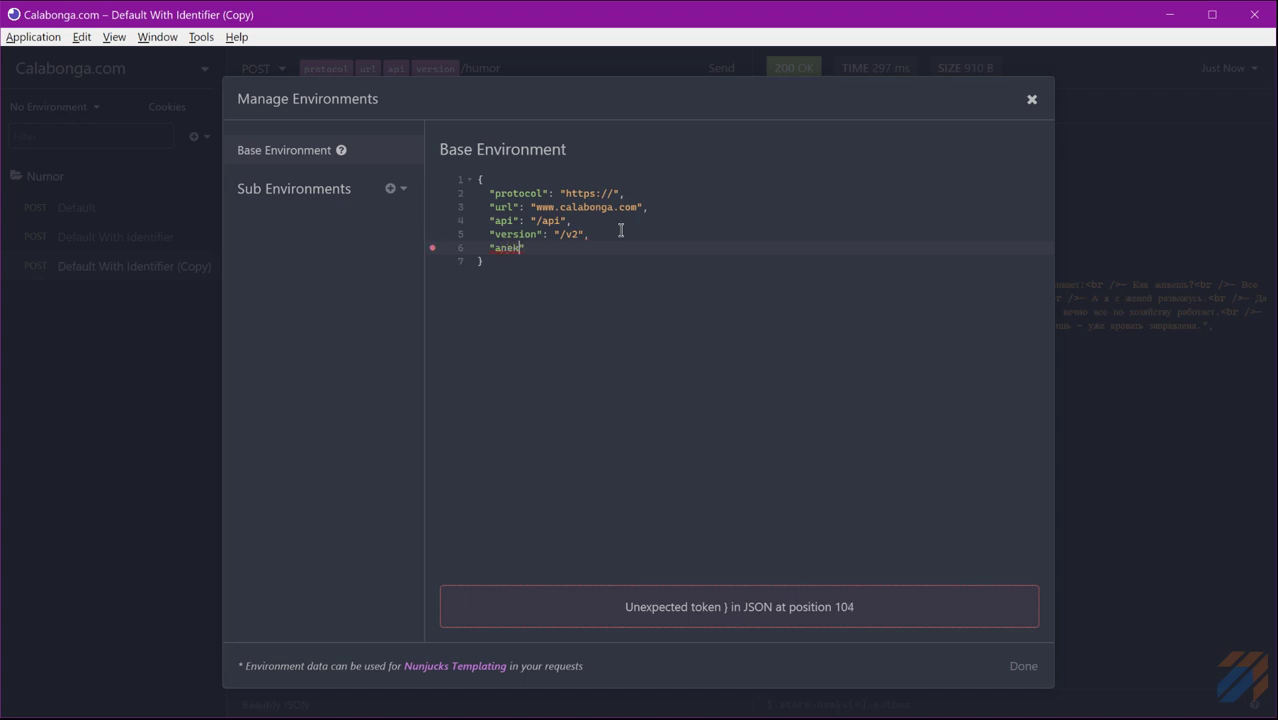
type("анекdot")
type(":\"1")
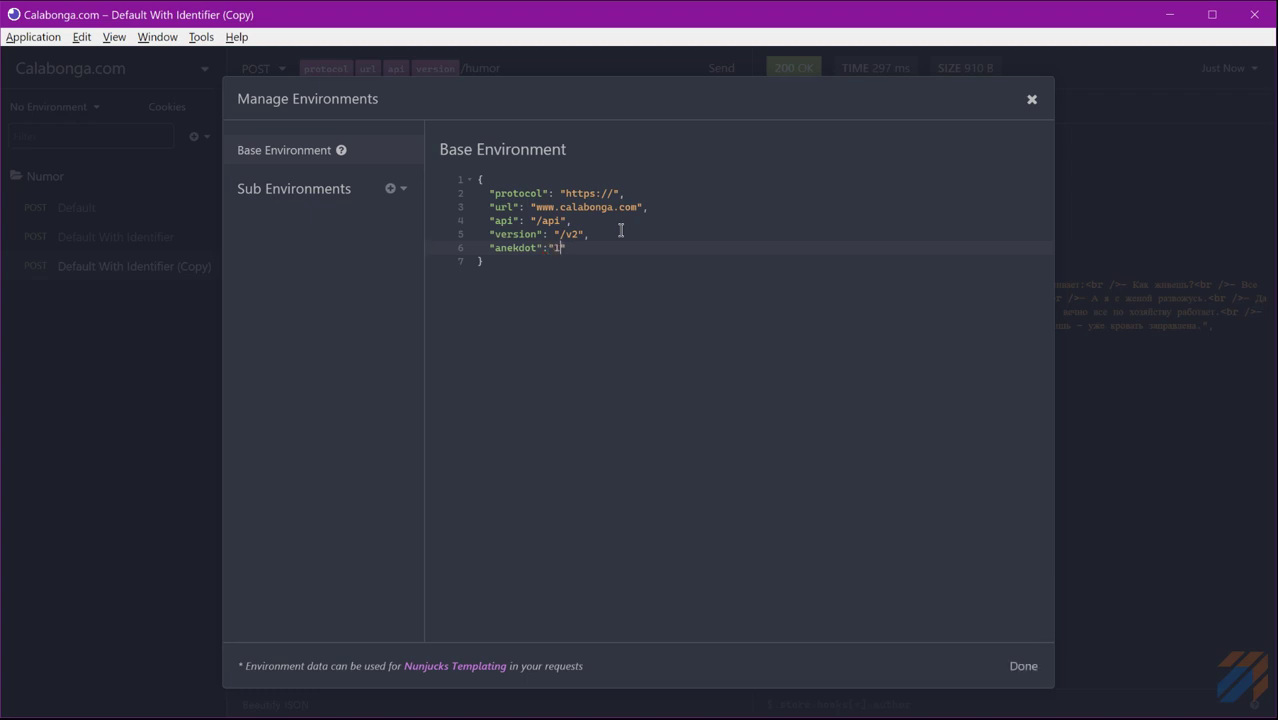
left_click(1030, 672)
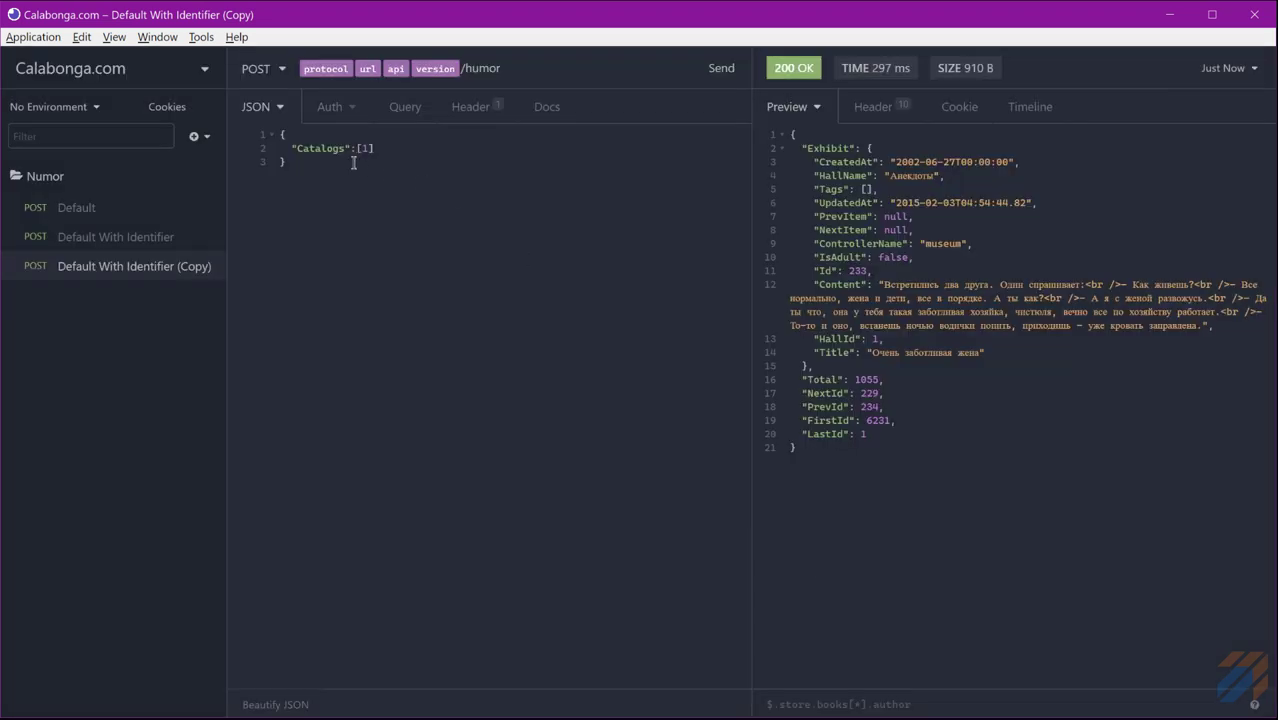
- Replace the Catalogs array's value with the environment variable anekdot in double quotes and send the request
key("BackSpace")
type("[")
key("Delete")
type("an")
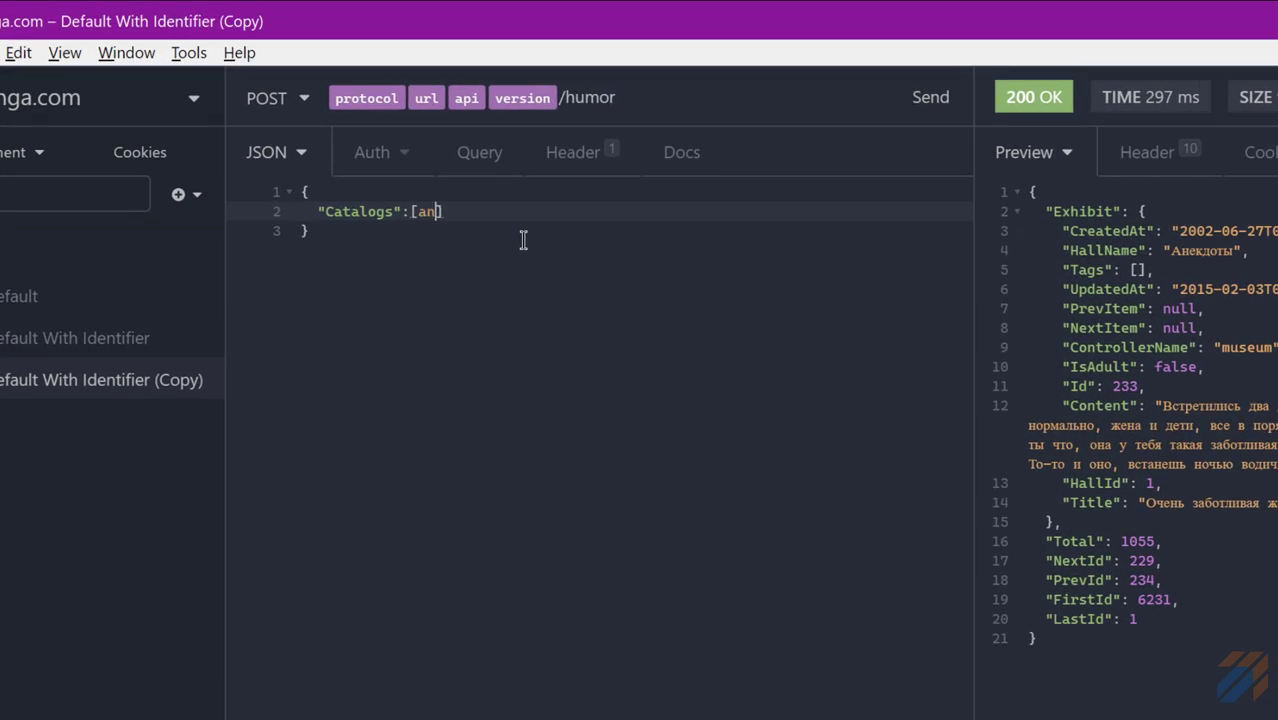
type("ek")
key("Left")
key("Left")
type("\"")
left_click(523, 241)
key("Right")
key("Right")
key("Right")
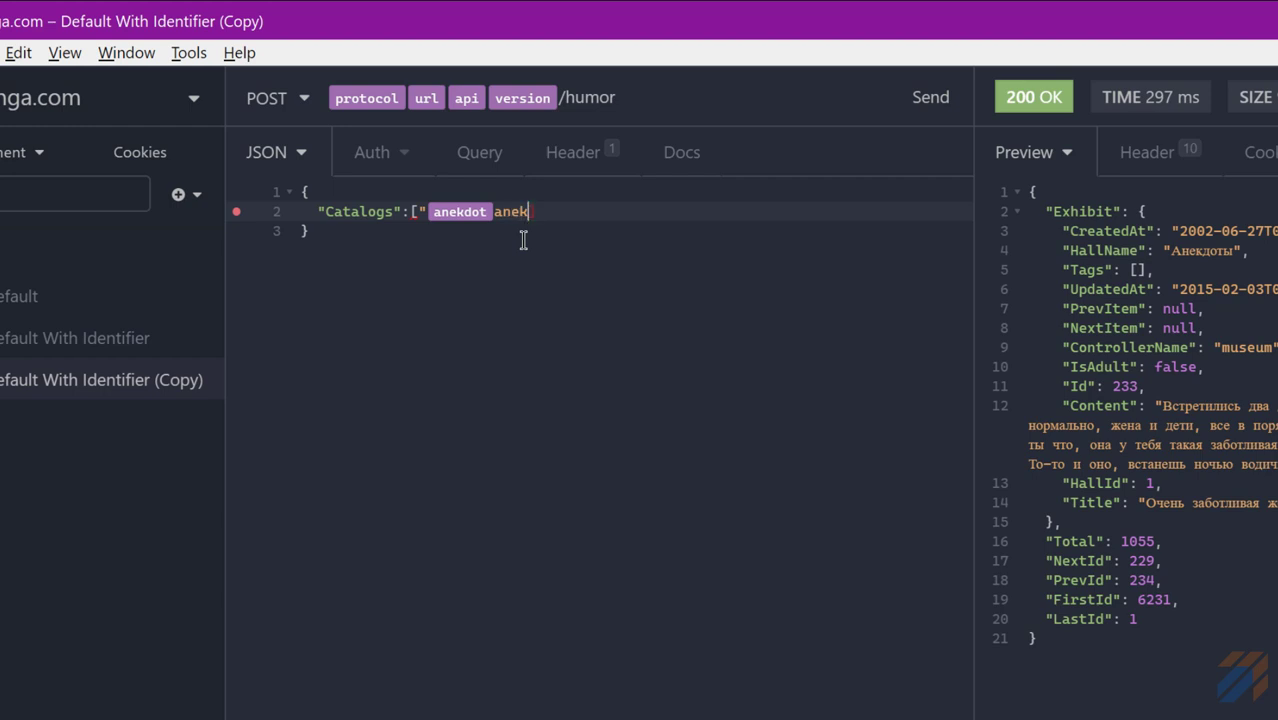
key("BackSpace")
key("BackSpace")
key("BackSpace")
key("BackSpace")
type("\"")
key("Delete")
left_click(929, 97)
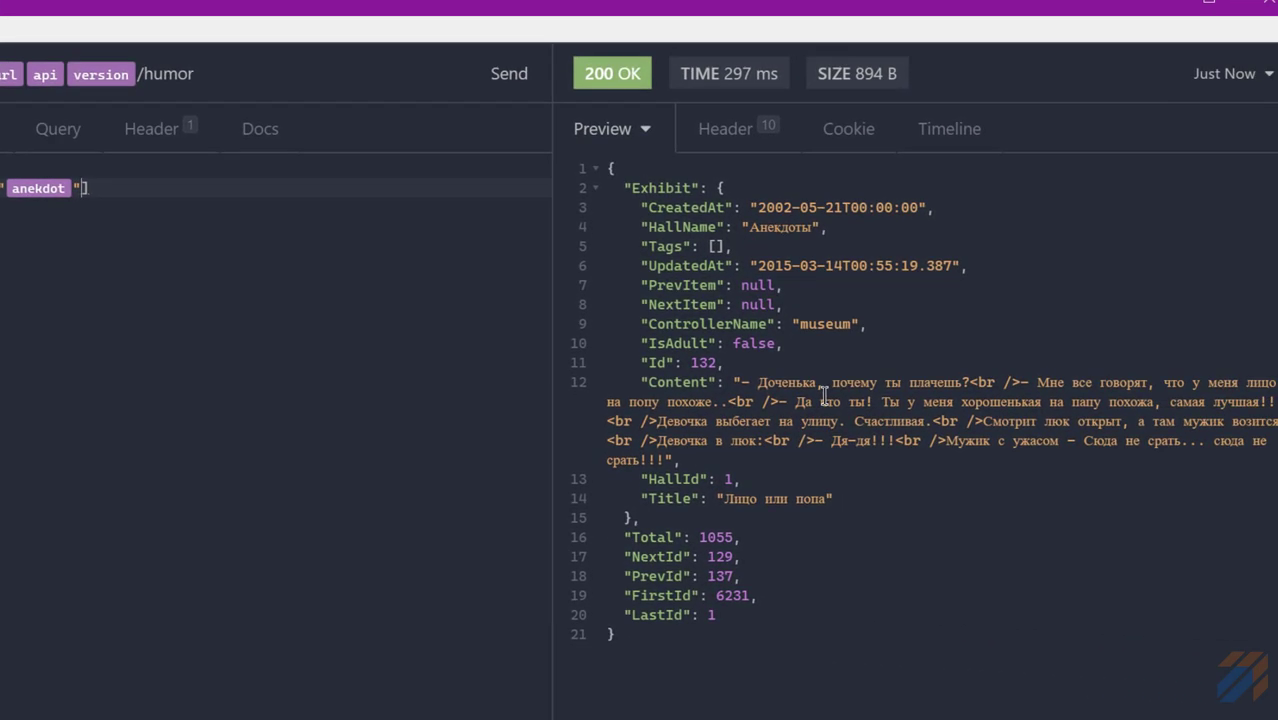
- Check the HallName in the response and the live preview of the anekdot variable used in the body
left_click_drag(623, 226, 840, 226)
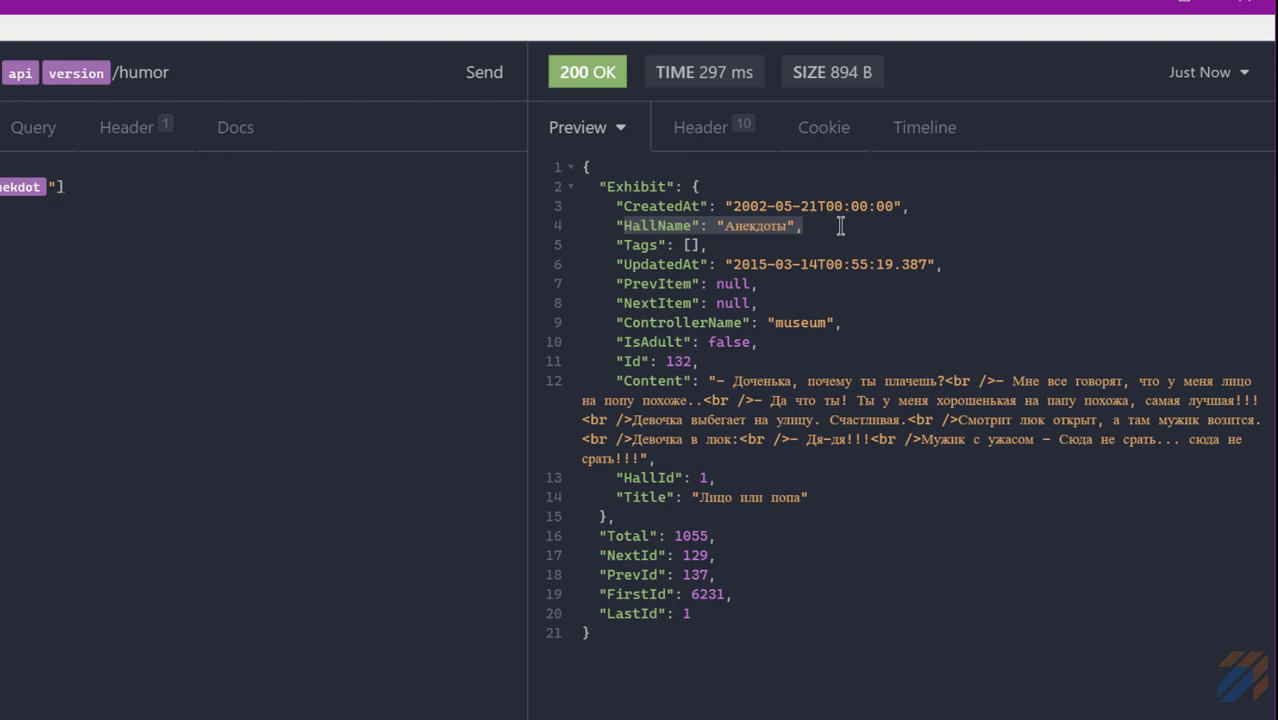
left_click(824, 226)
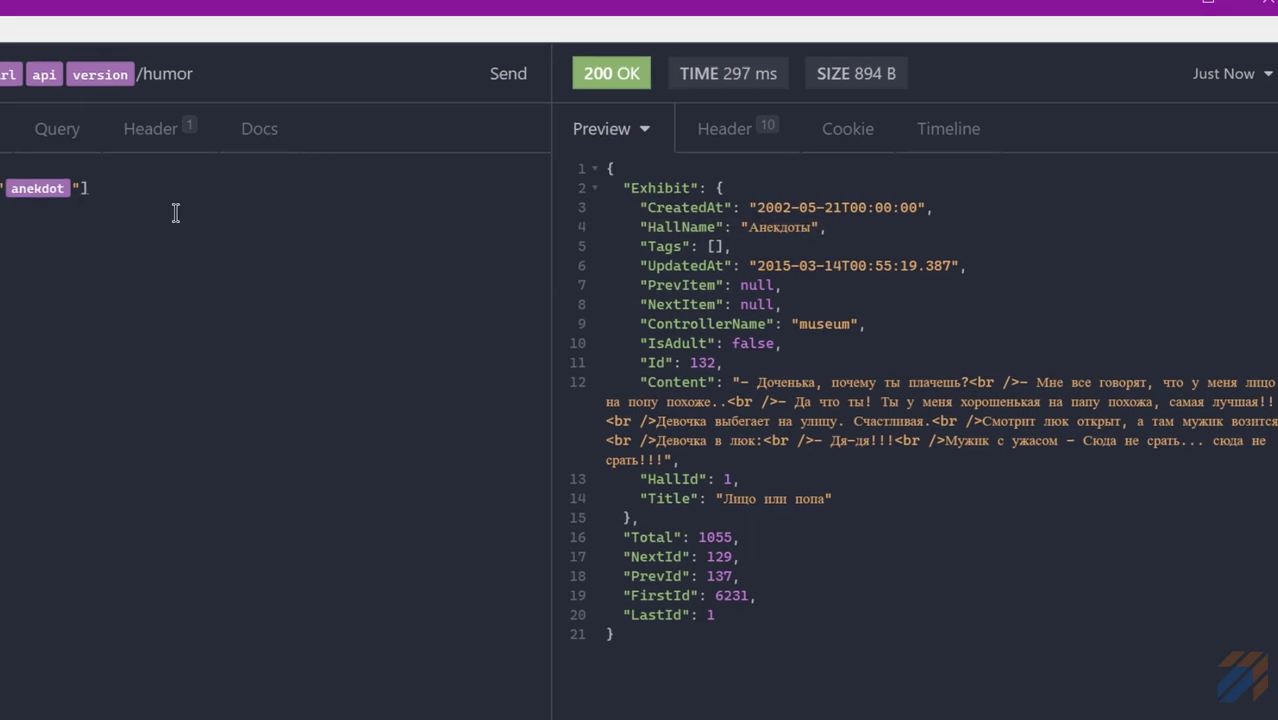
left_click(37, 188)
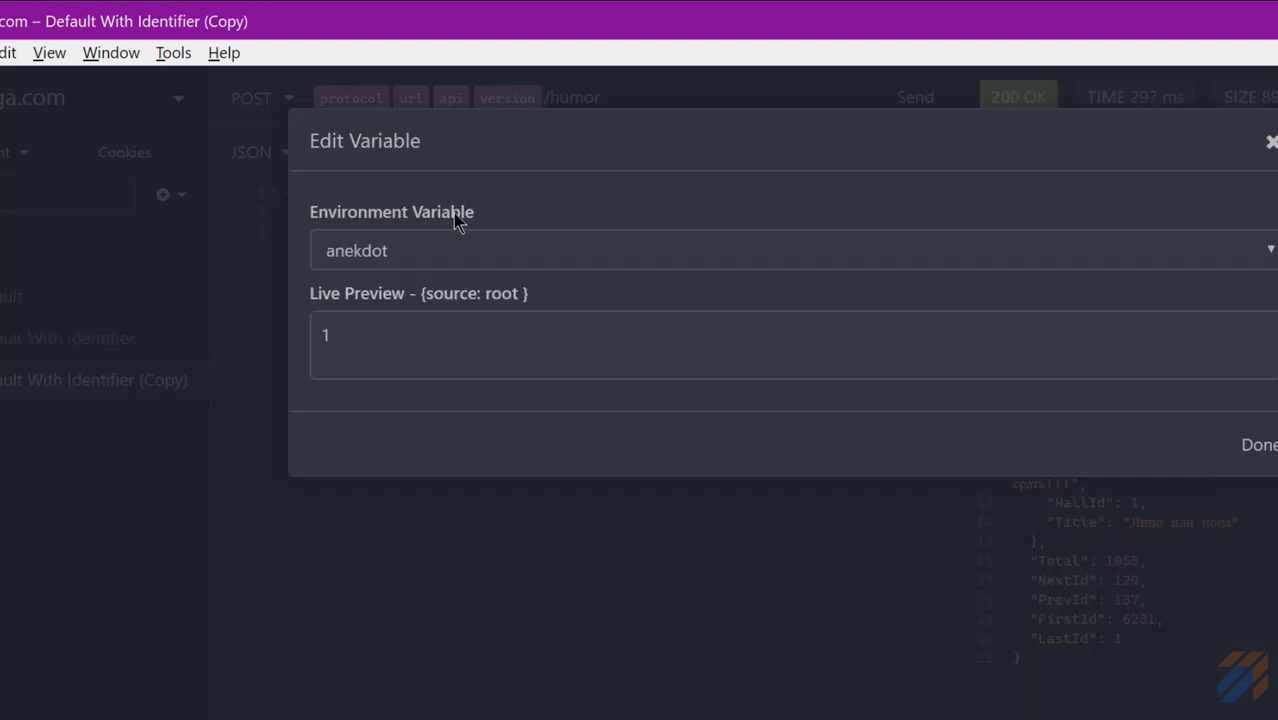
left_click(1257, 444)
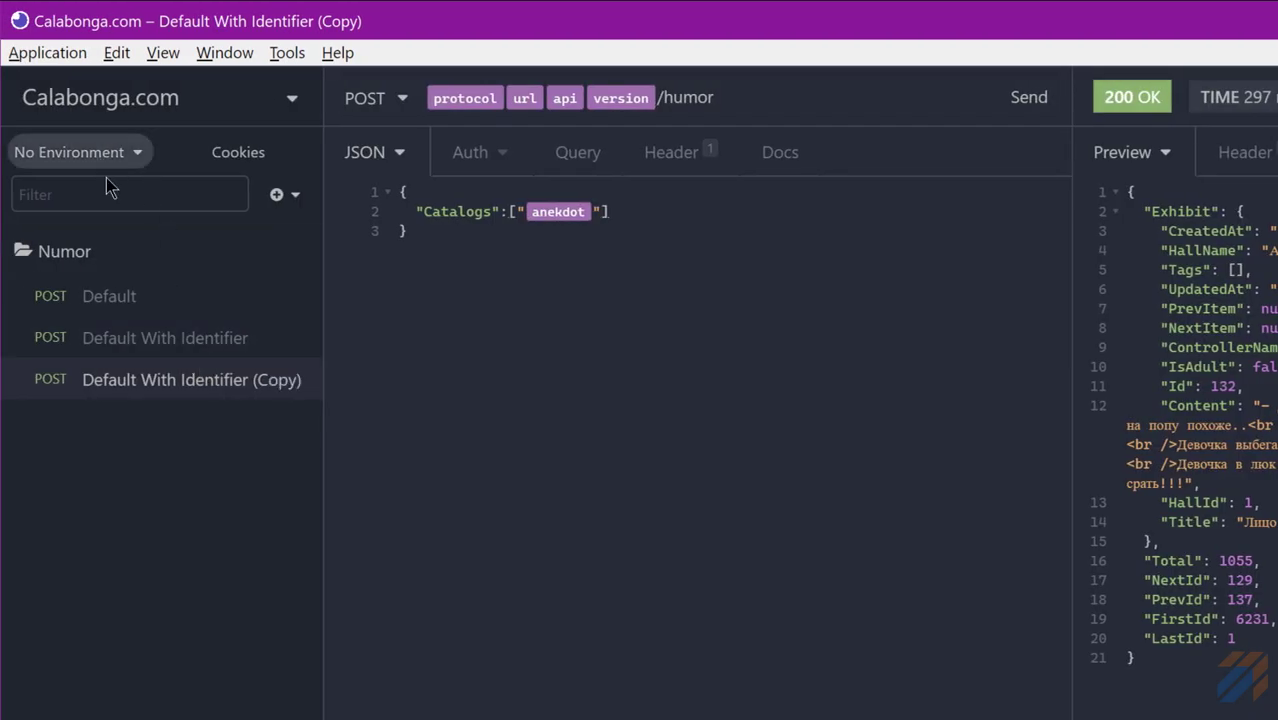
left_click(60, 152)
left_click(166, 322)
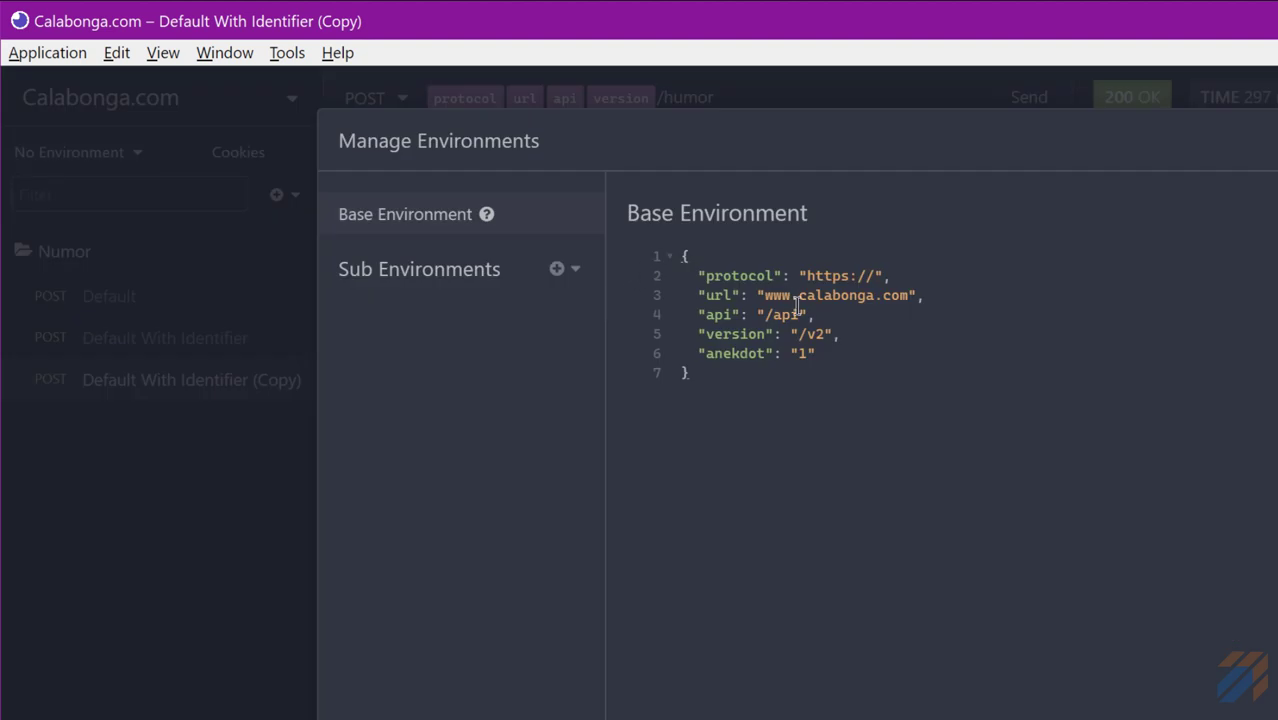
left_click(840, 350)
key("Escape")
- Replace the anekdot variable in the Catalogs array with "2" and send the request
left_click(642, 205)
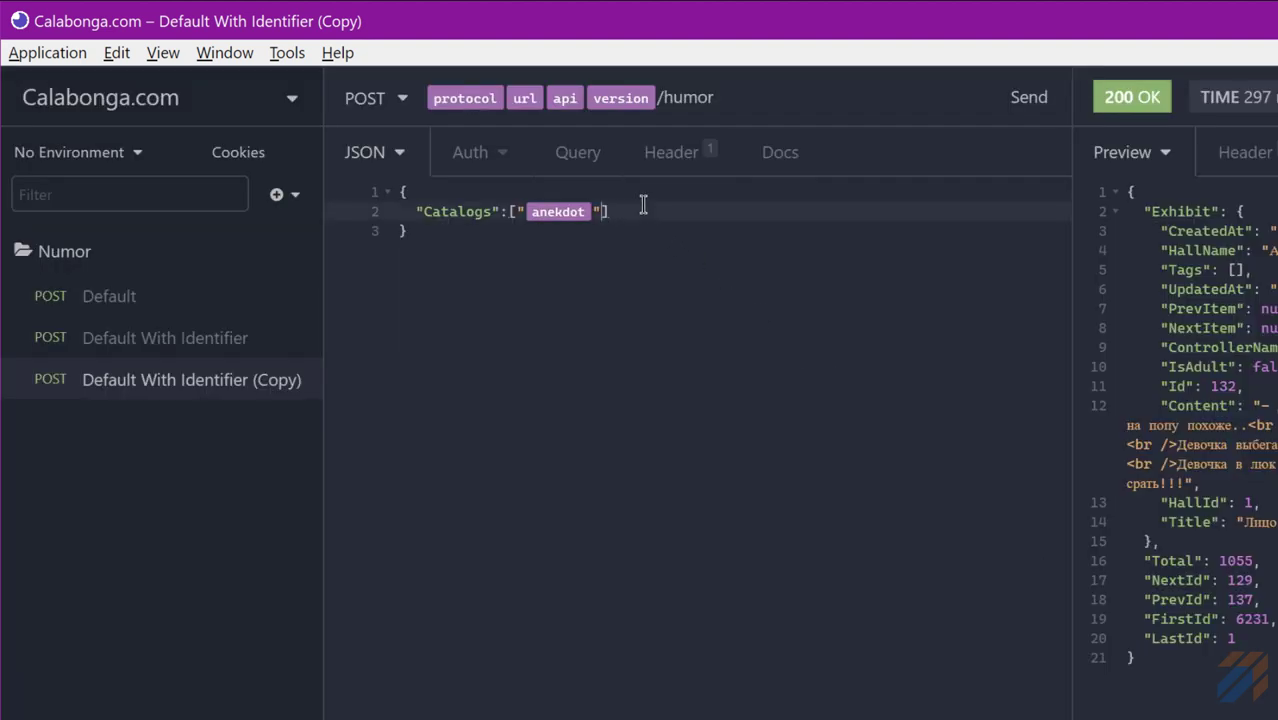
key("Left")
type(",")
type("\"2")
type("\"")
key("Left")
key("Left")
key("Left")
key("Left")
key("BackSpace")
key("BackSpace")
key("BackSpace")
key("Delete")
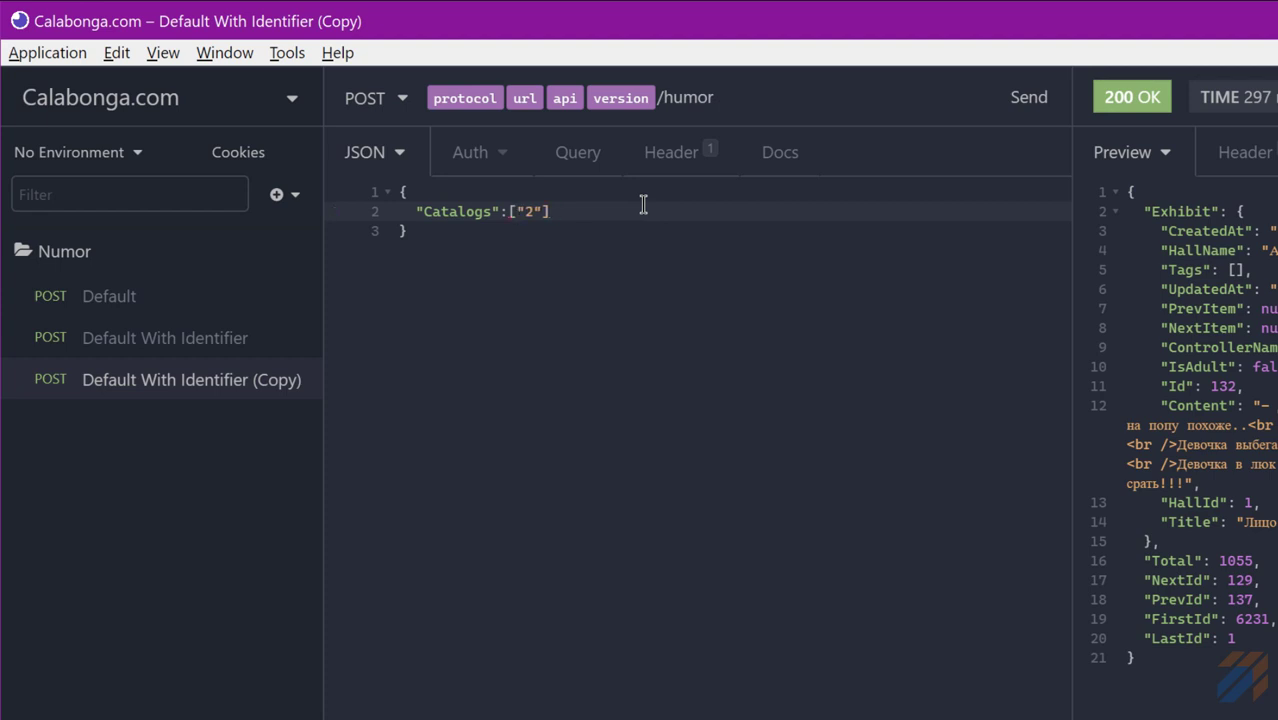
key("ctrl+Return")
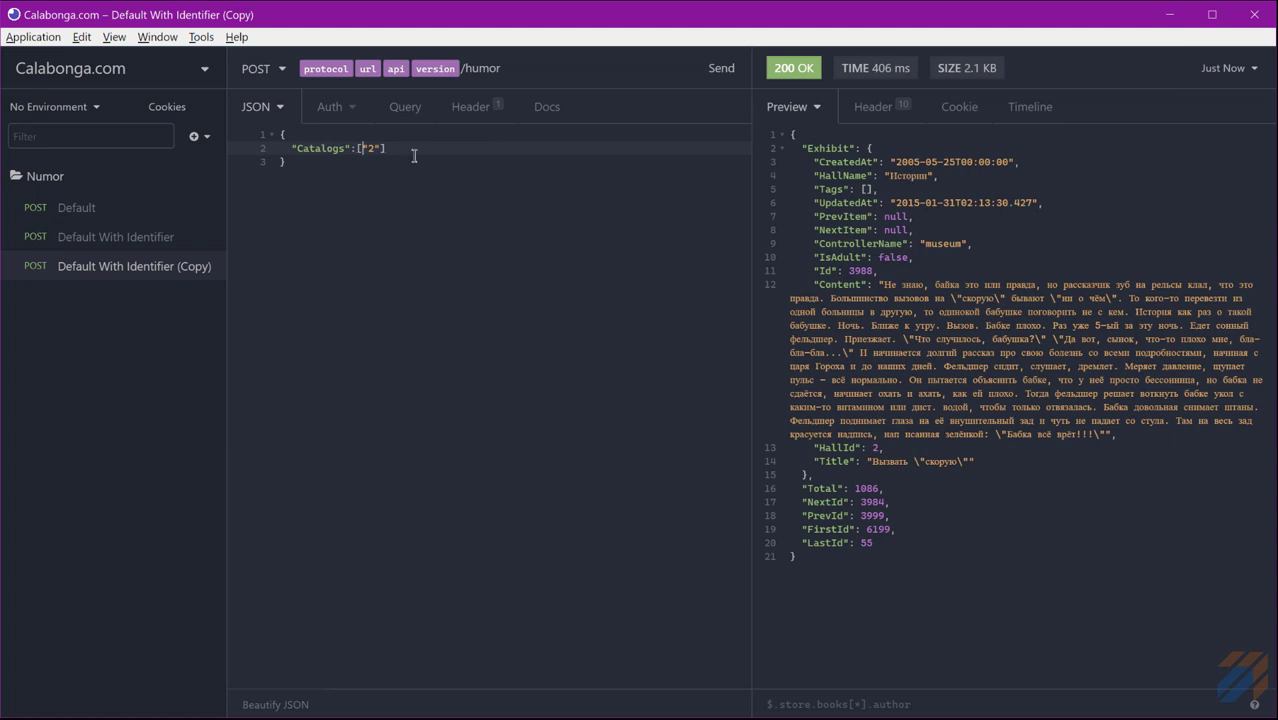
- Duplicate the anekdot line on a new line at the end of the base environment's JSON
left_click(98, 110)
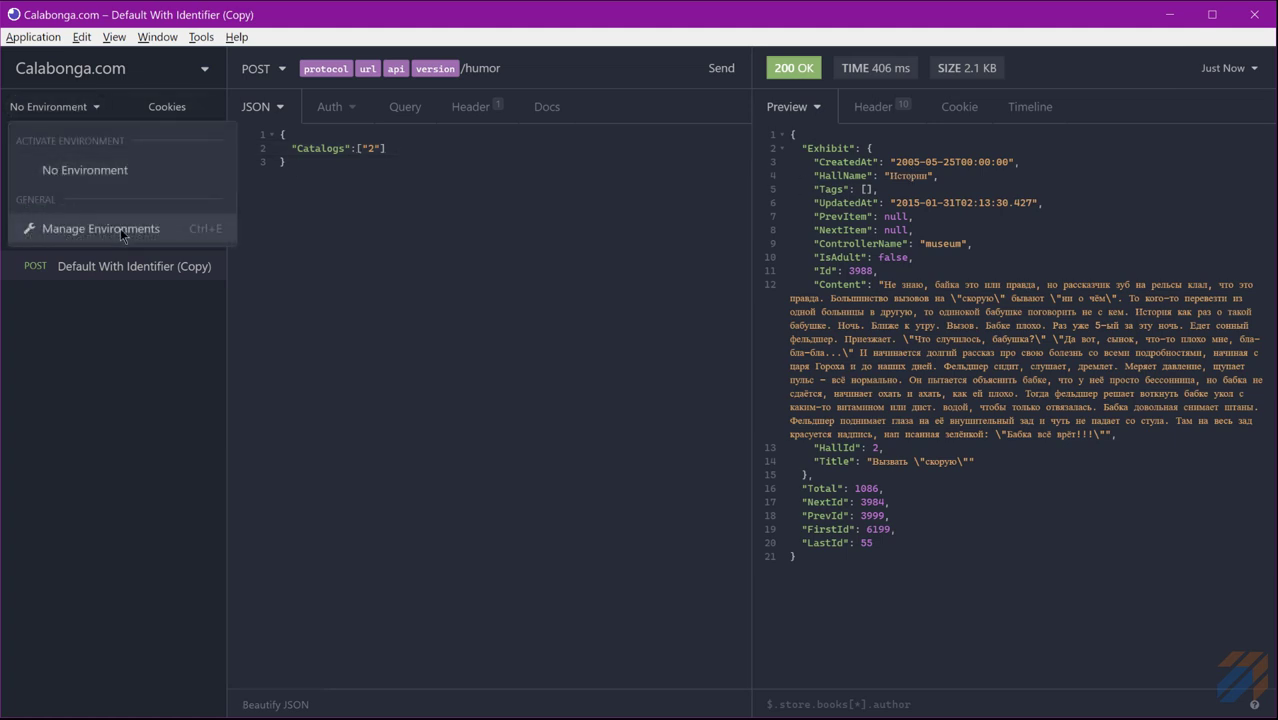
left_click(120, 228)
left_click(603, 251)
type(",")
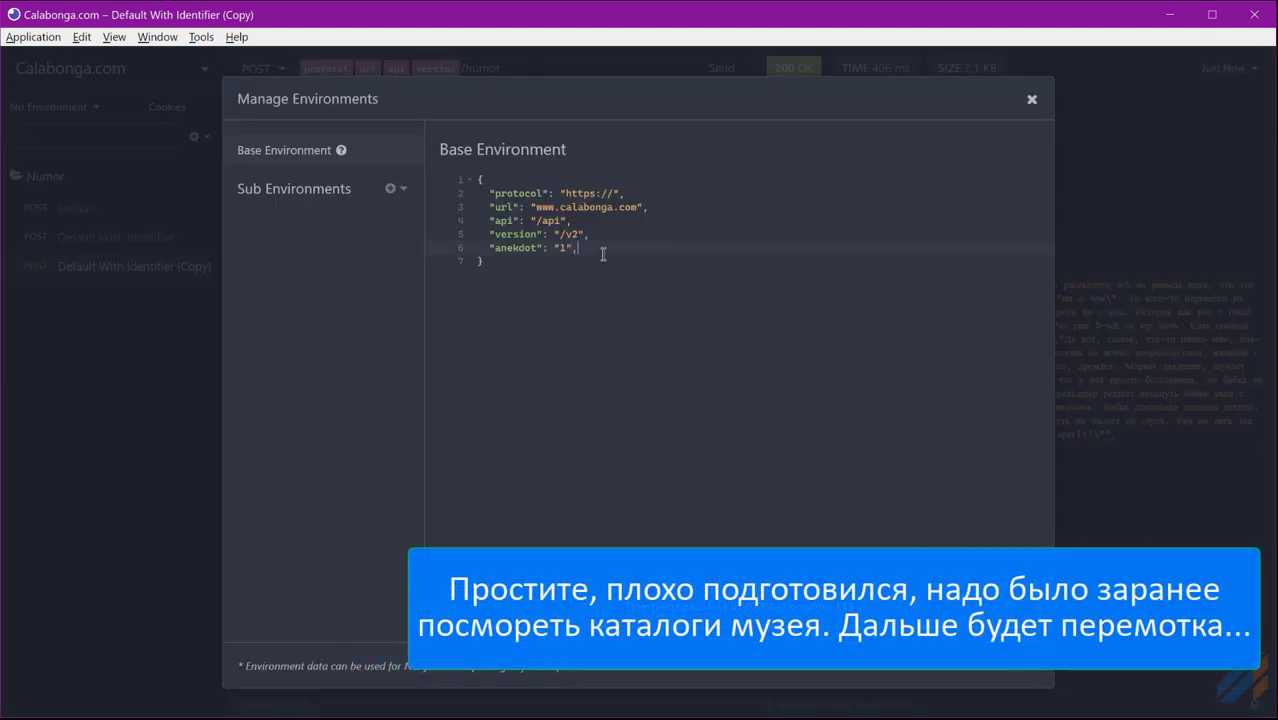
key("Return")
key("shift+End")
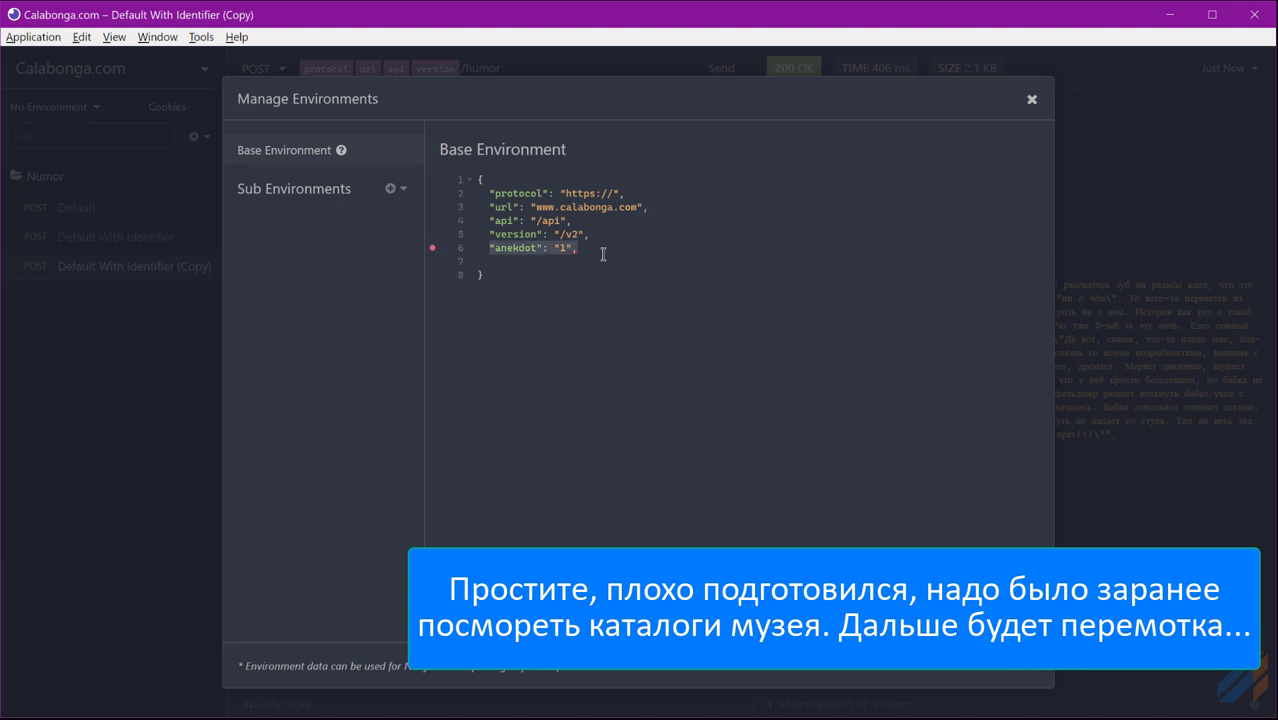
left_click(603, 254)
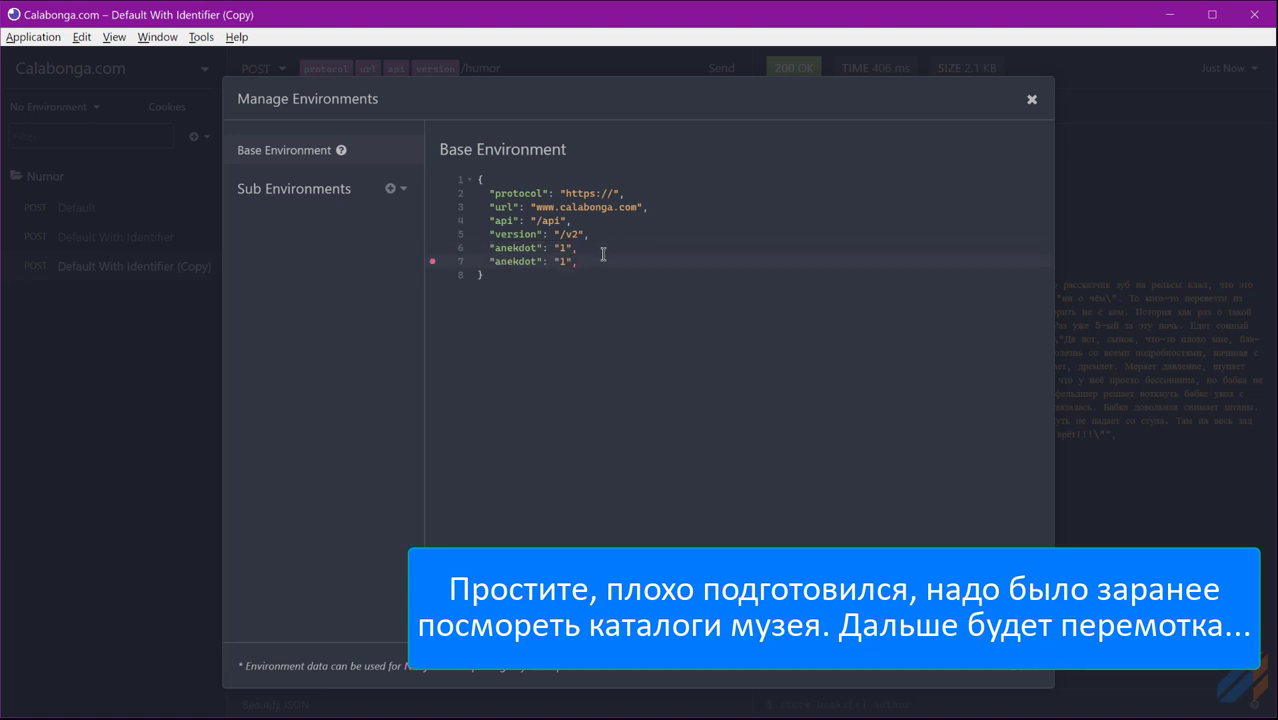
- Turn the duplicated anekdot line into the variable "history" with value "2", without a trailing comma, and close the environment editor
key("BackSpace")
type("2")
key("Left")
key("Left")
key("Left")
key("Left")
key("Left")
key("ctrl+shift+Left")
type("пирожки")
key("ctrl+BackSpace")
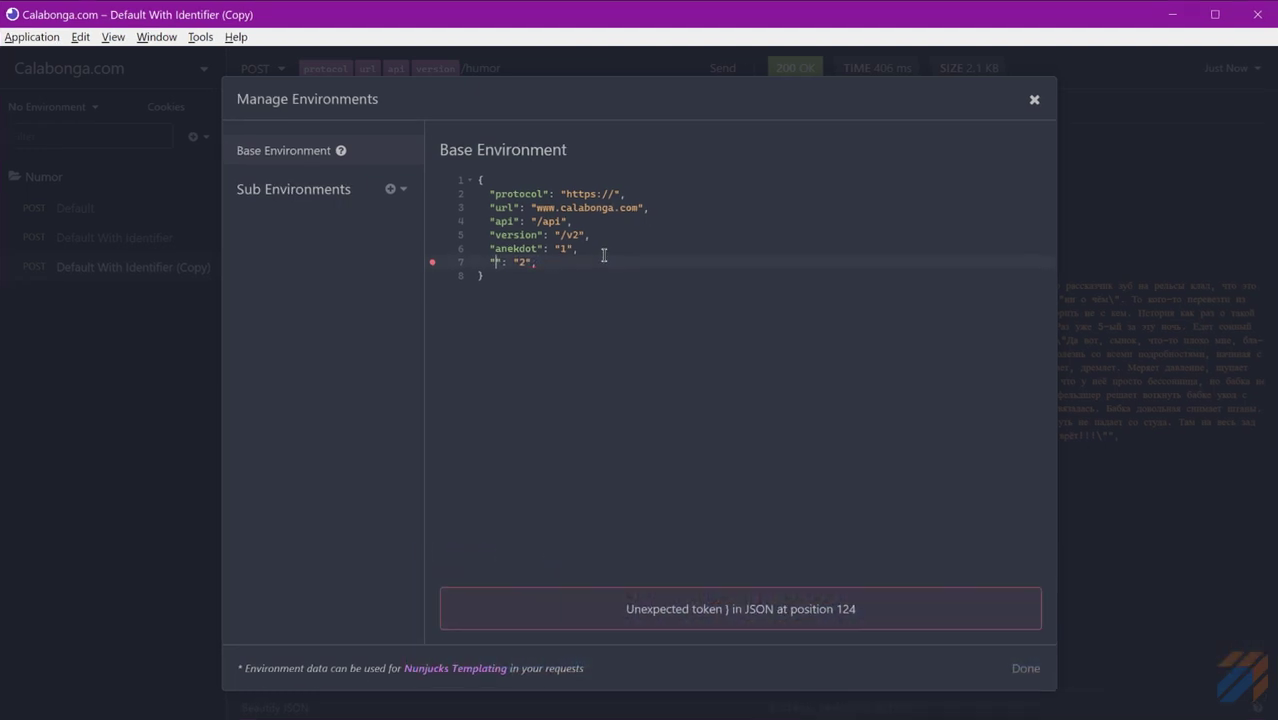
type("history")
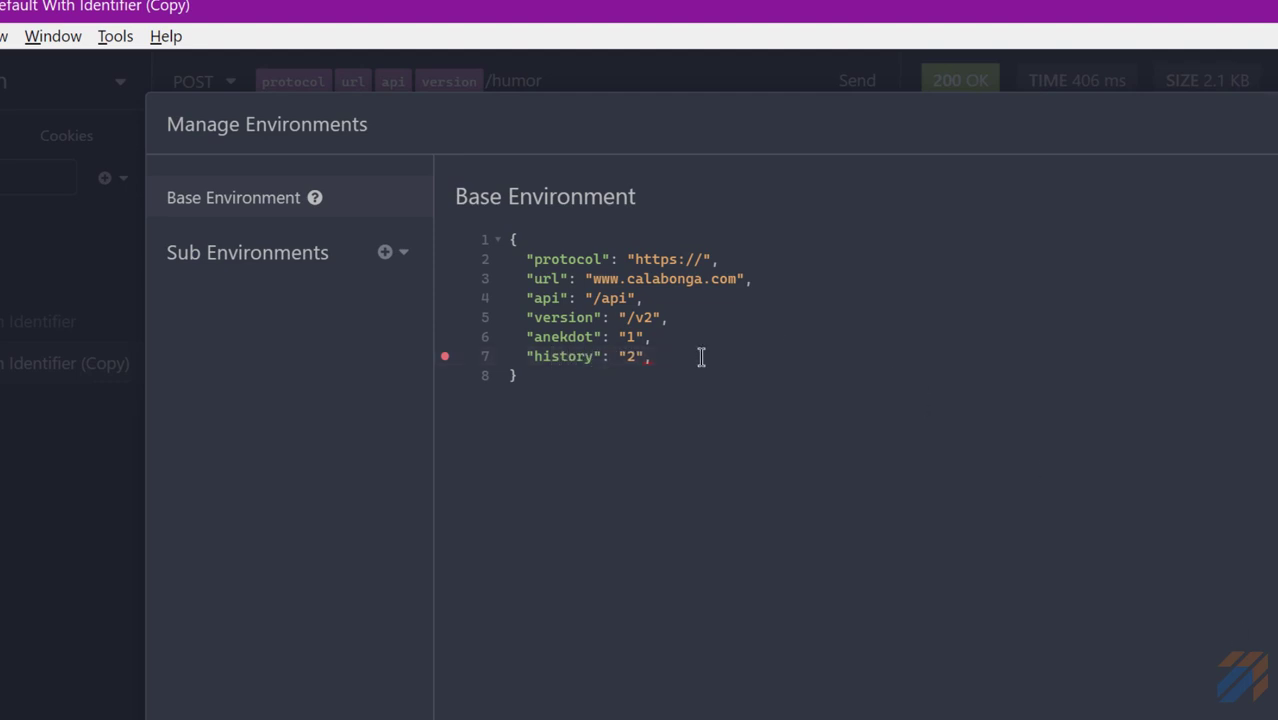
key("BackSpace")
left_click(1271, 104)
- Set the Catalogs value in the JSON body to "3" and send the request
key("BackSpace")
type("3")
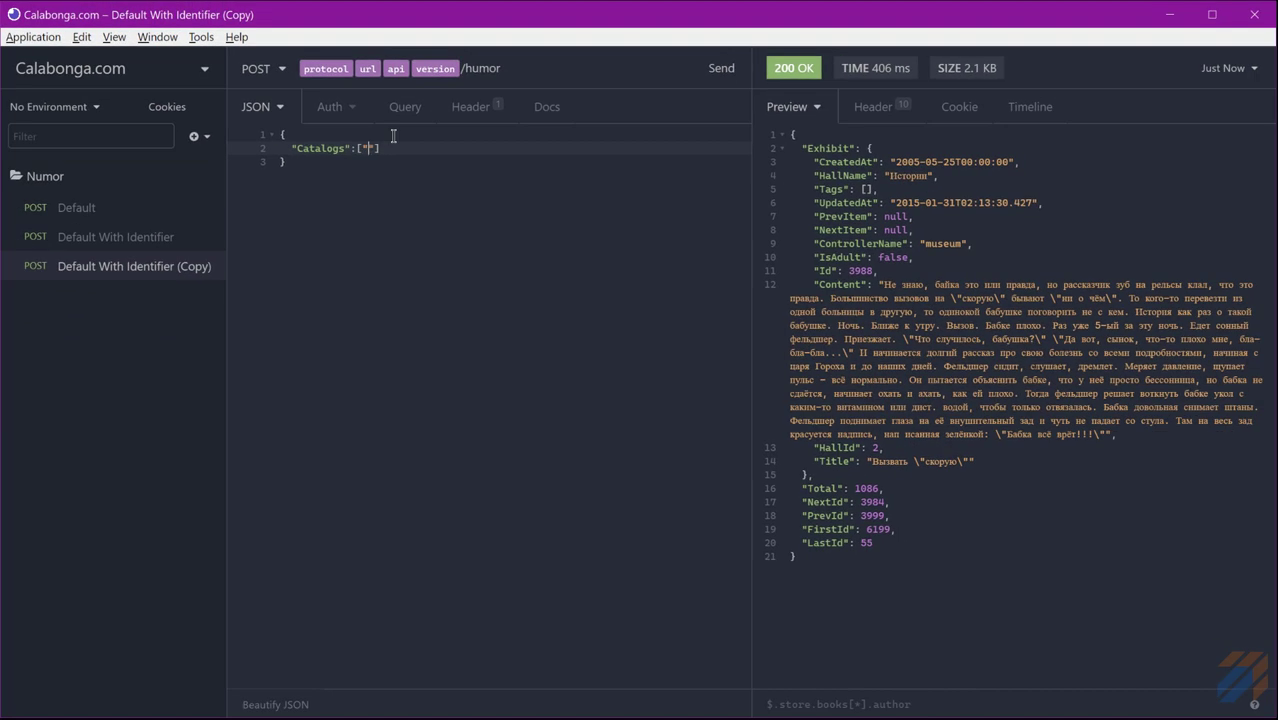
key("ctrl+Return")
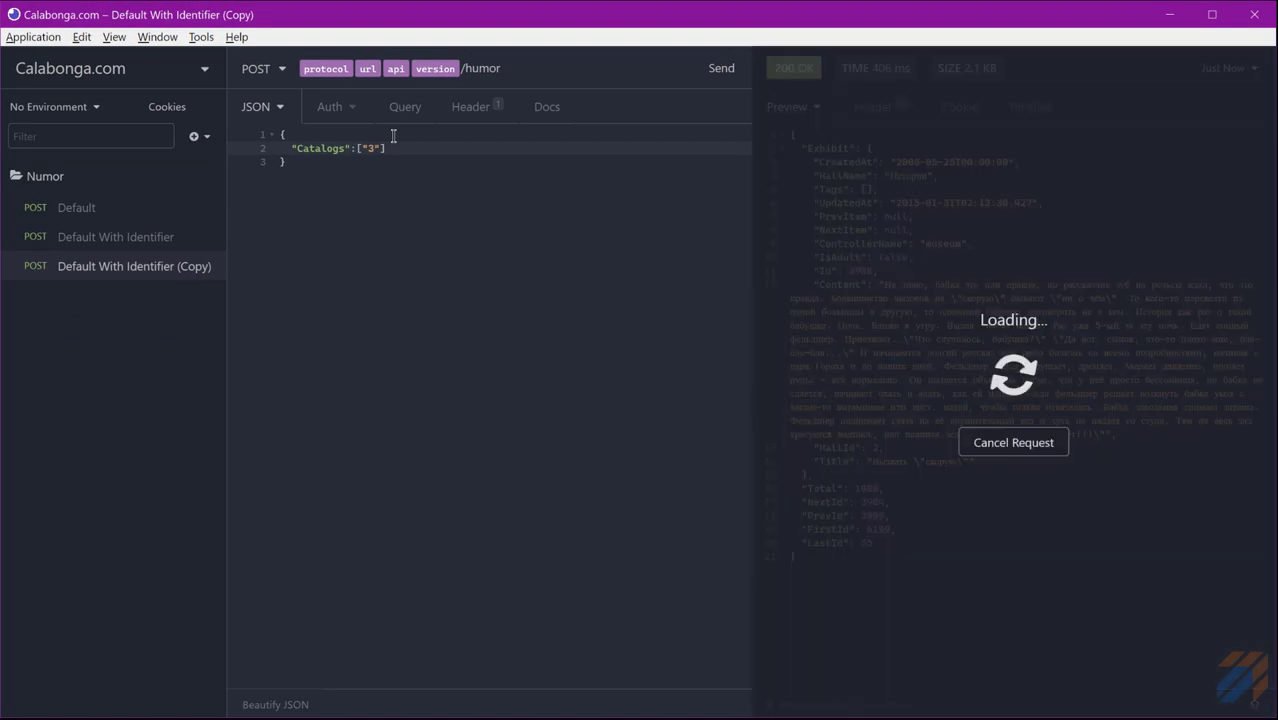
- Add the variable "aforizm" with the value "3" to the base environment
left_click(90, 107)
left_click(100, 229)
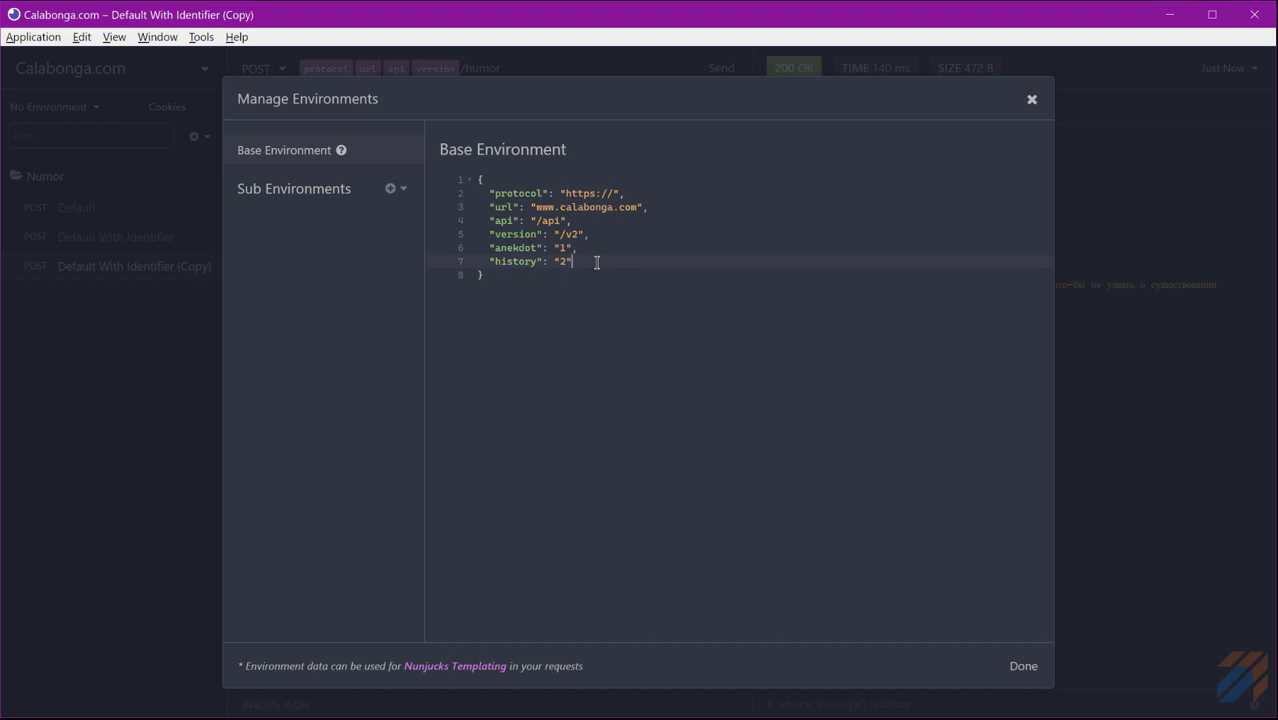
type(",")
key("Return")
type("\"aforiz")
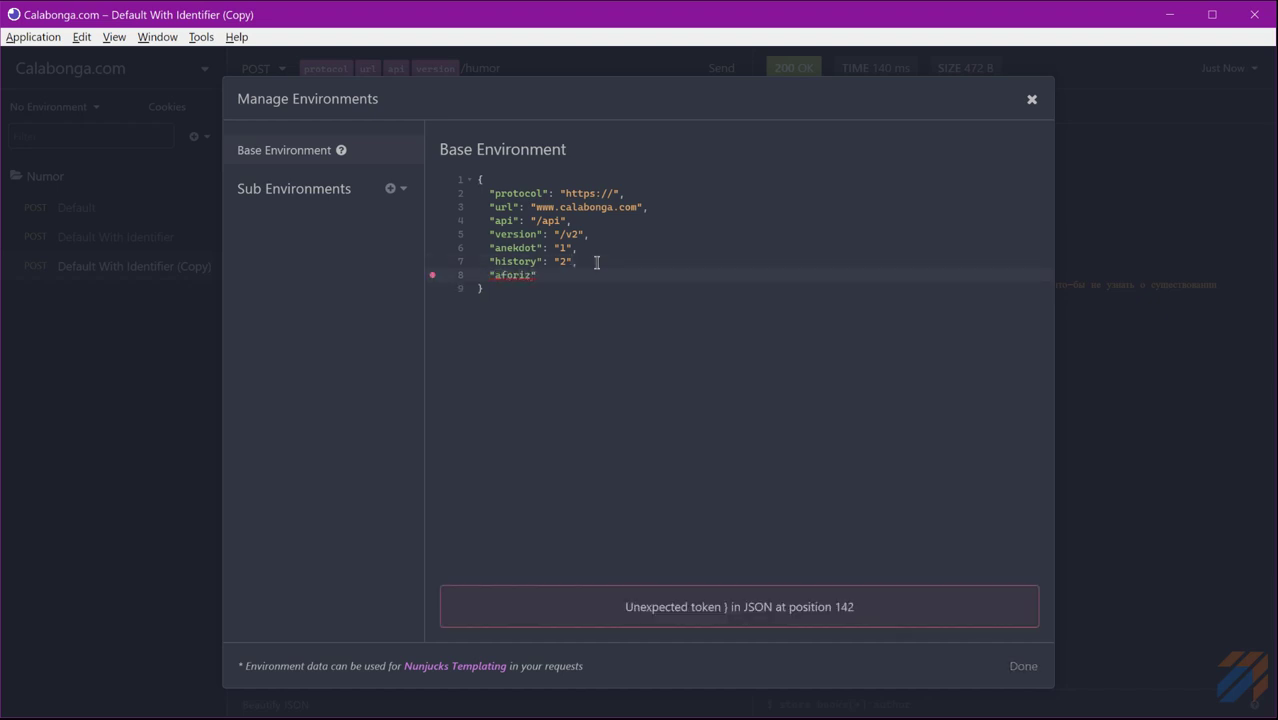
type("m\": \"")
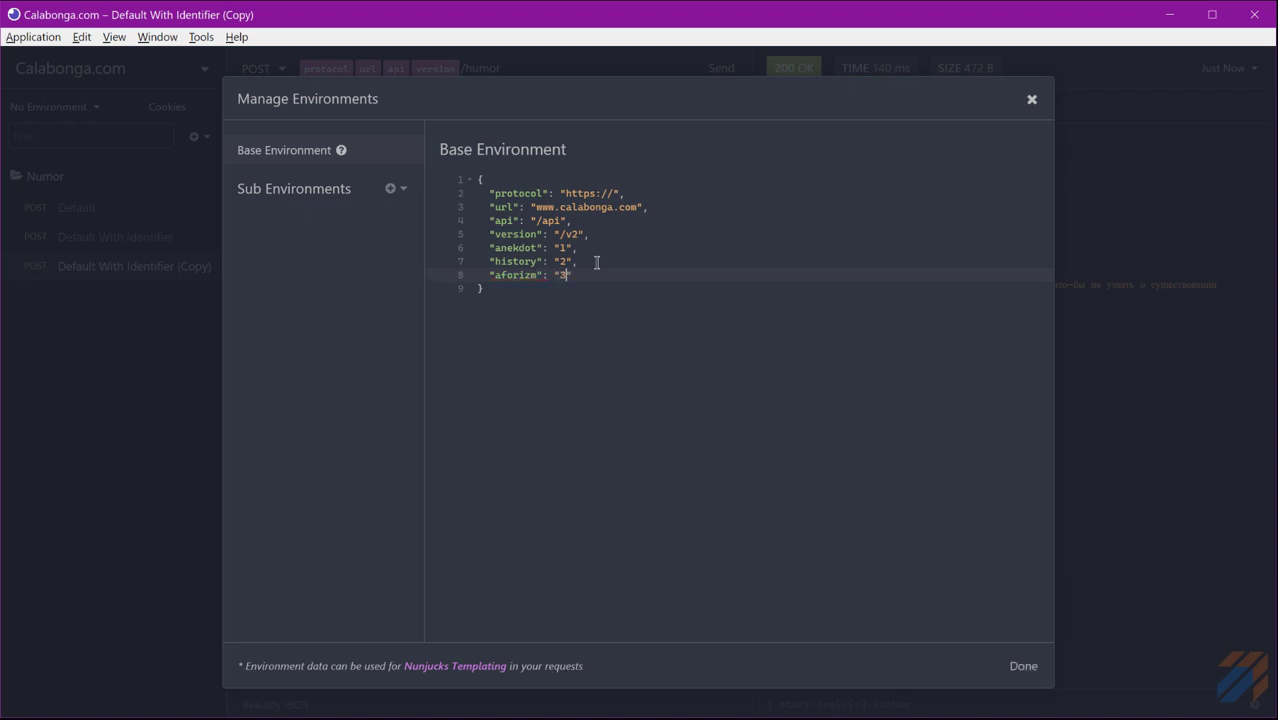
type("3")
left_click(1025, 662)
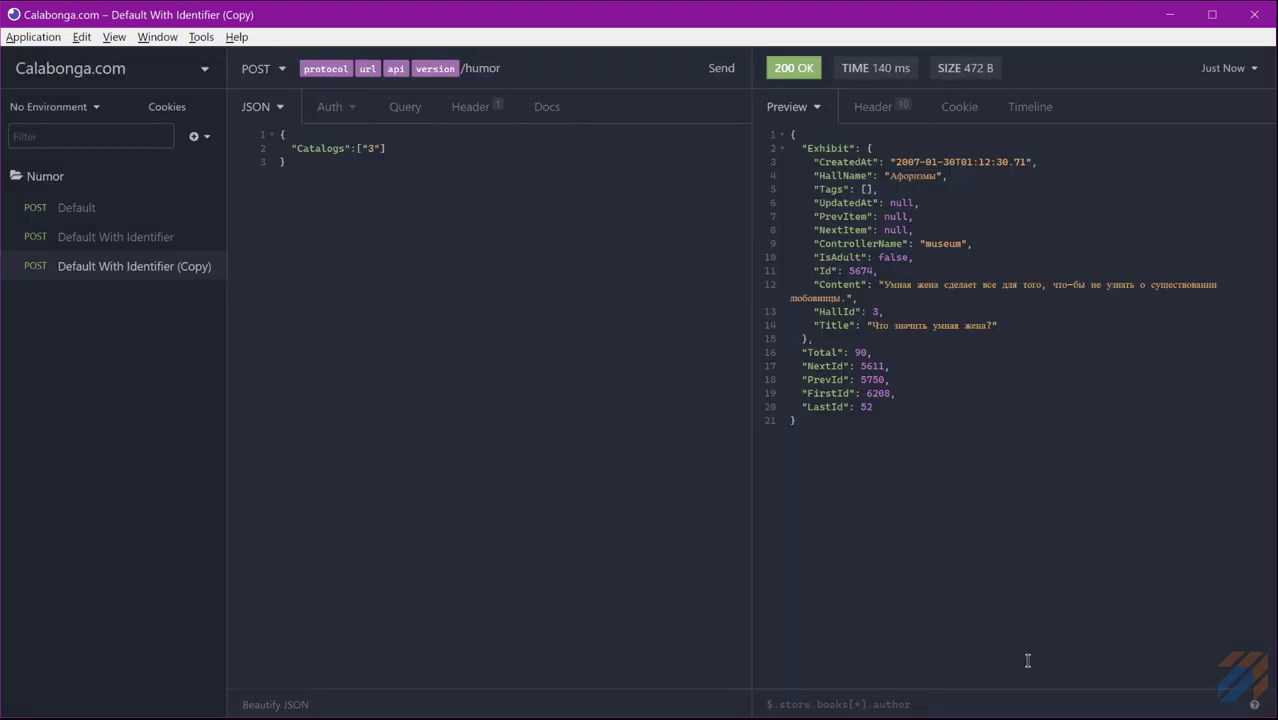
- Set the Catalogs value in the JSON body to "4" and send the request
key("BackSpace")
type("4")
key("ctrl+Return")
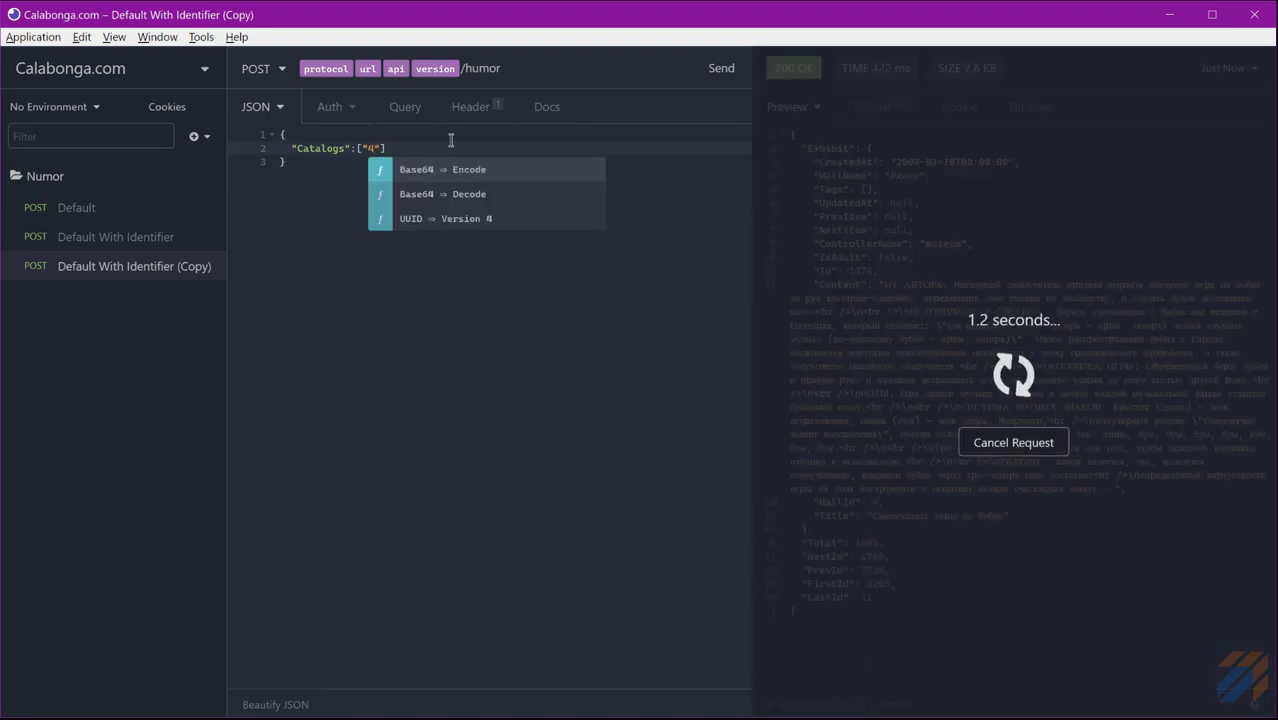
key("Escape")
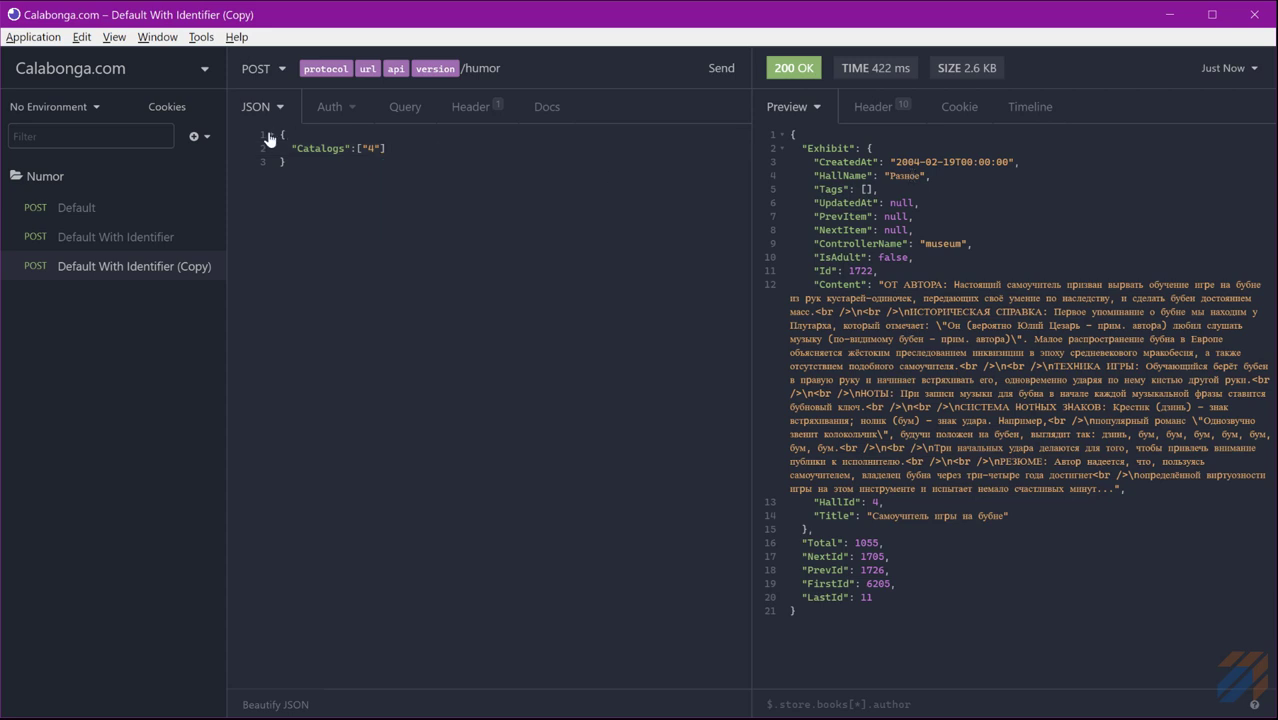
- Add the variable "other" with the value "4" to the base environment
left_click(90, 106)
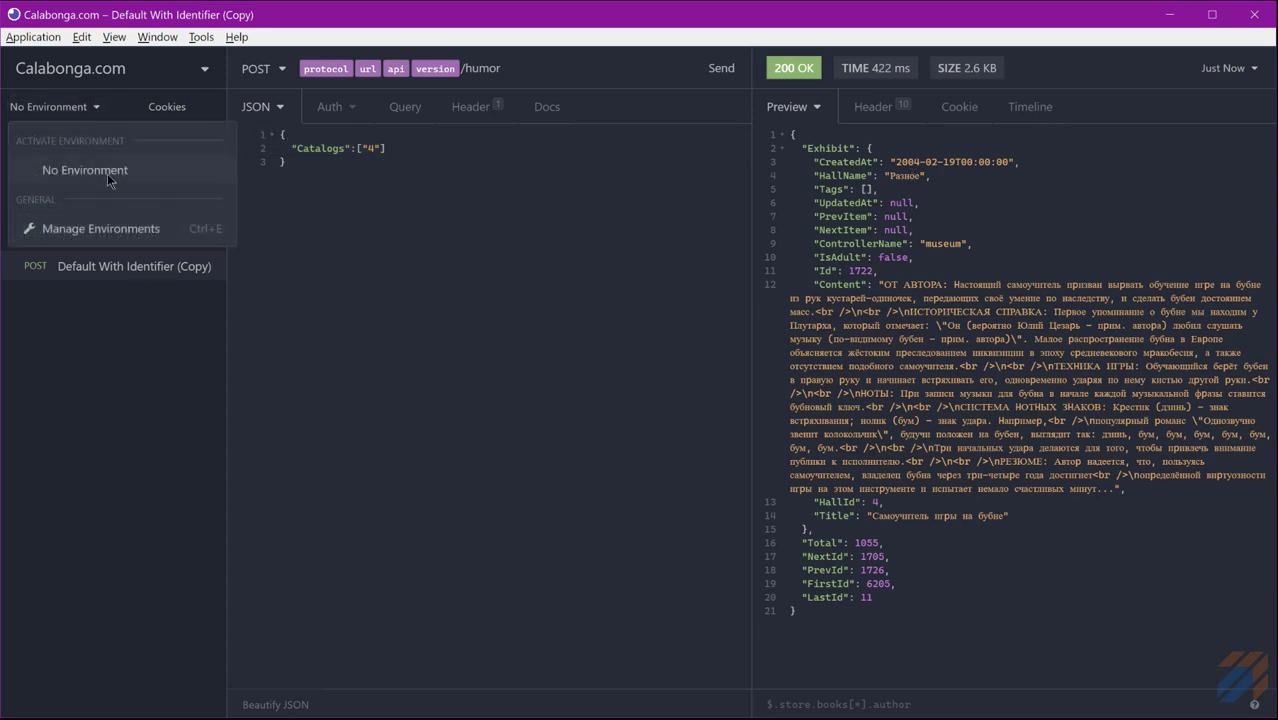
left_click(110, 229)
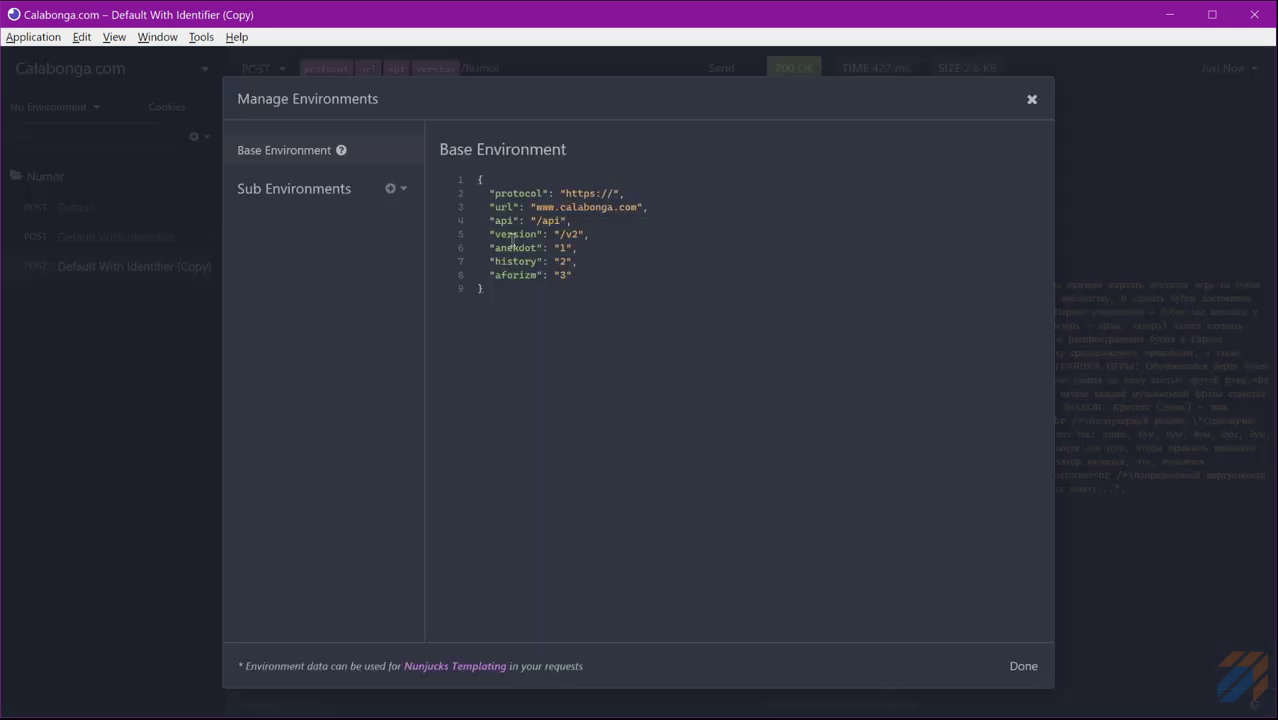
left_click(584, 273)
type(",")
key("Return")
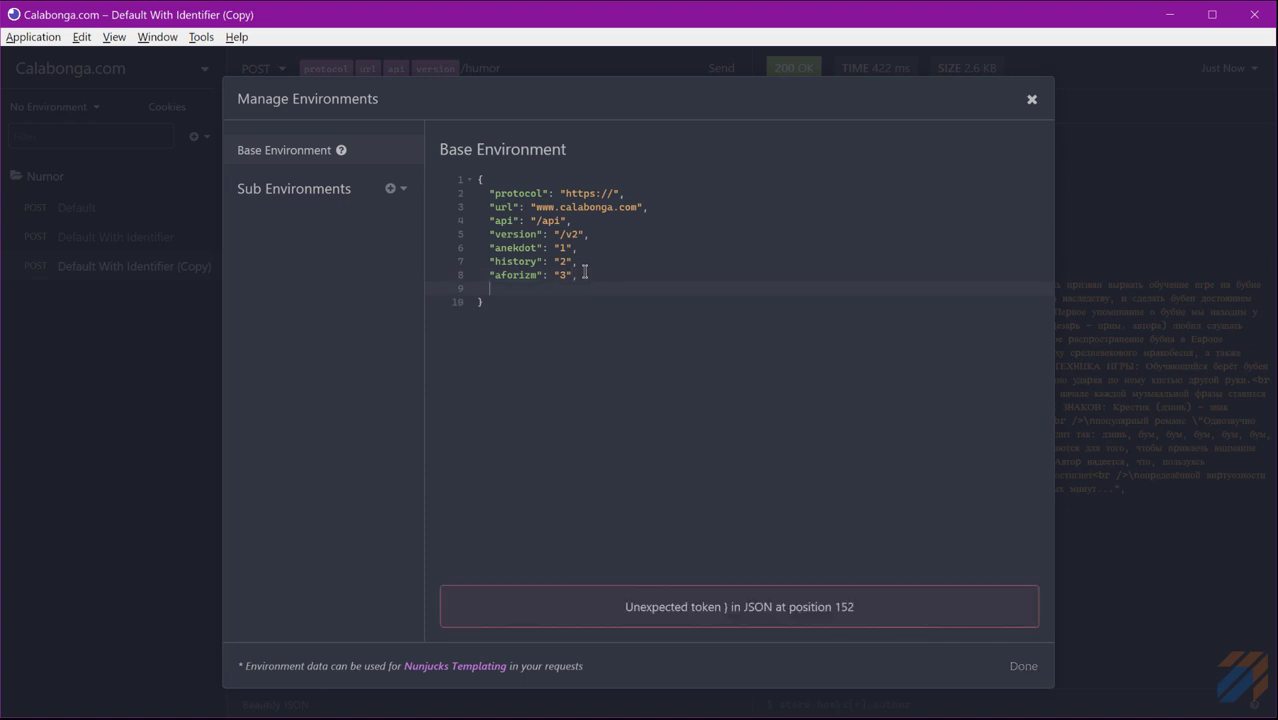
type("\"oher")
type("t")
type(": \"4")
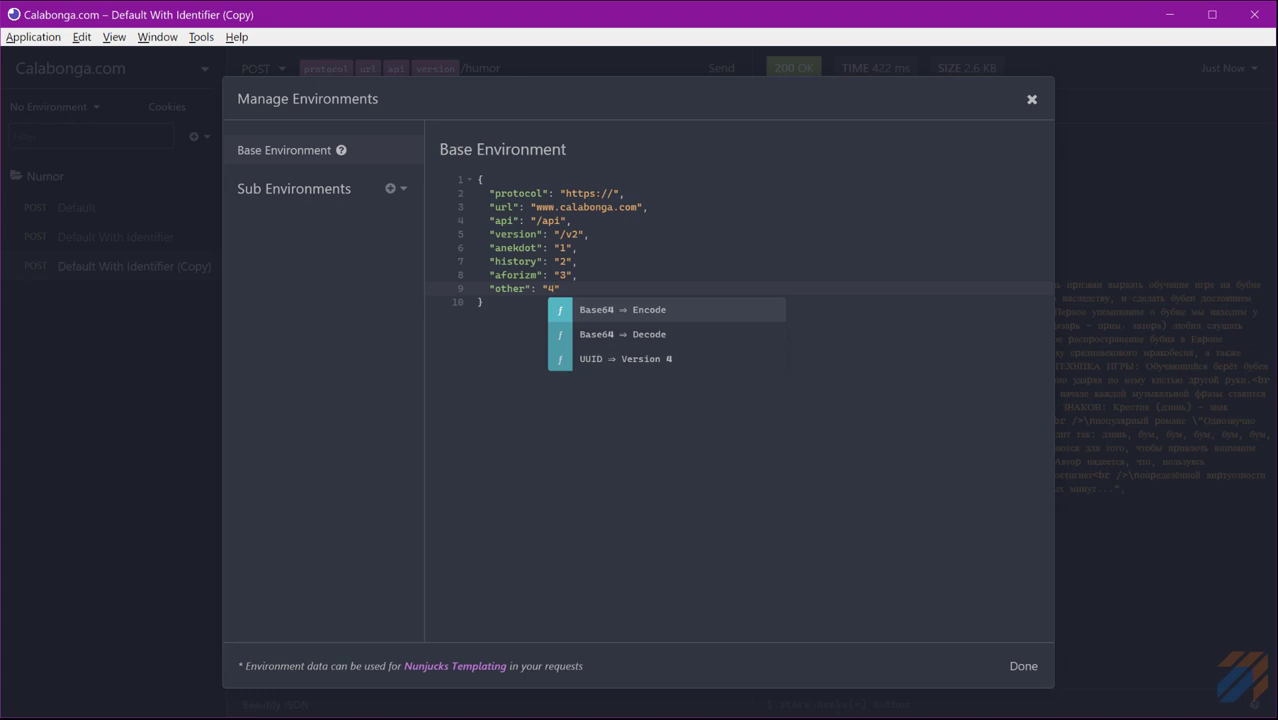
left_click(1036, 674)
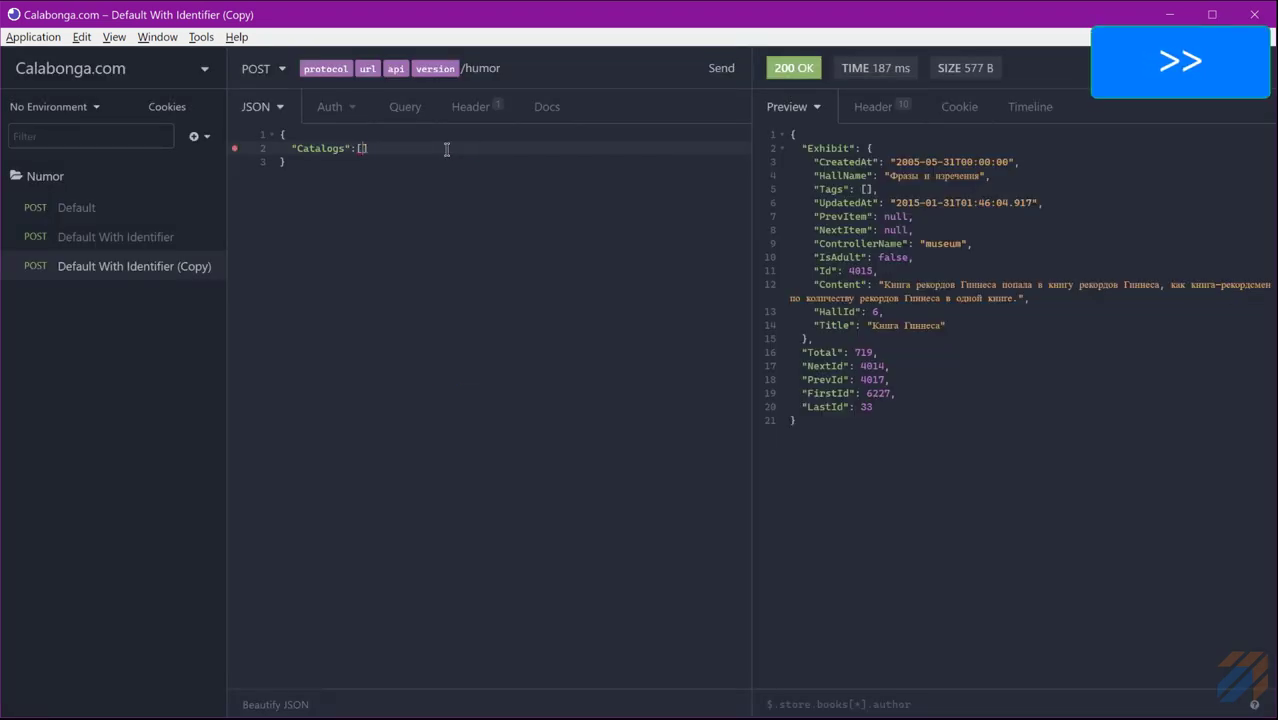
- Fill the Catalogs array with the unquoted variables anekdot, aforizm, frazy, history, hokku, stihi and other, and send the request
key("ctrl+space")
key("Return")
key("ctrl+space")
key("Return")
key("ctrl+space")
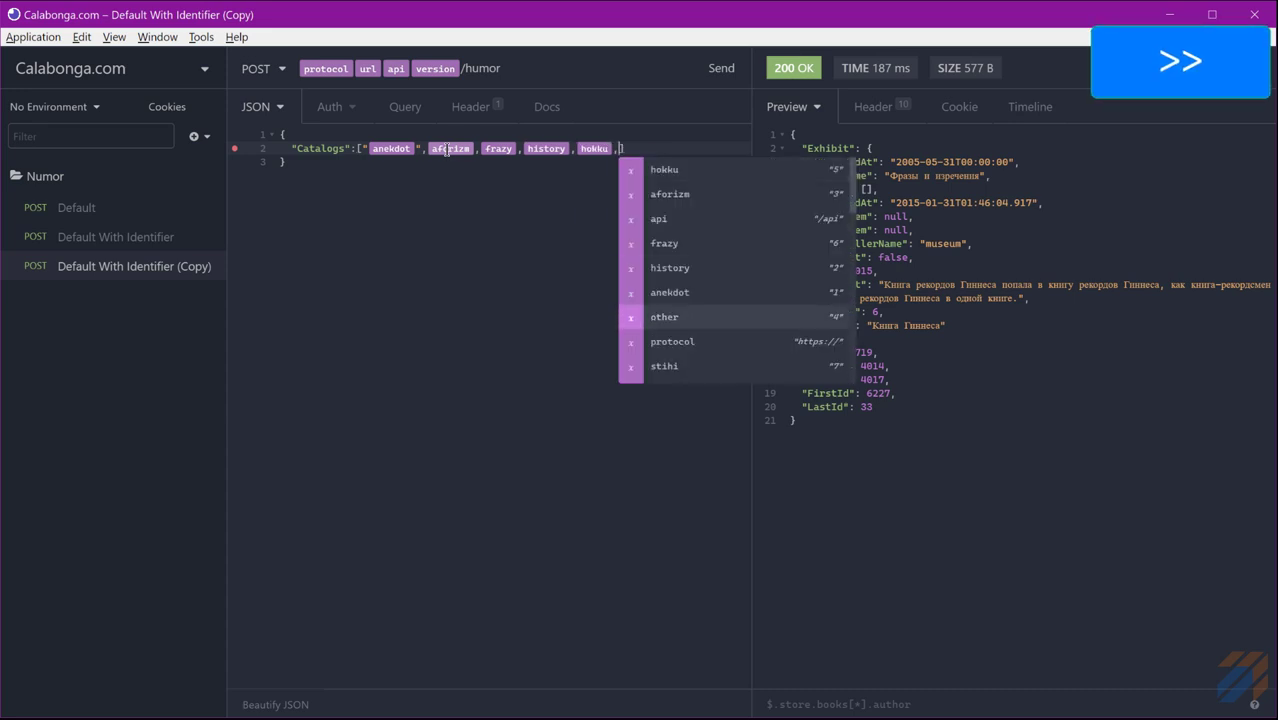
key("Return")
key("BackSpace")
key("BackSpace")
key("ctrl+Return")
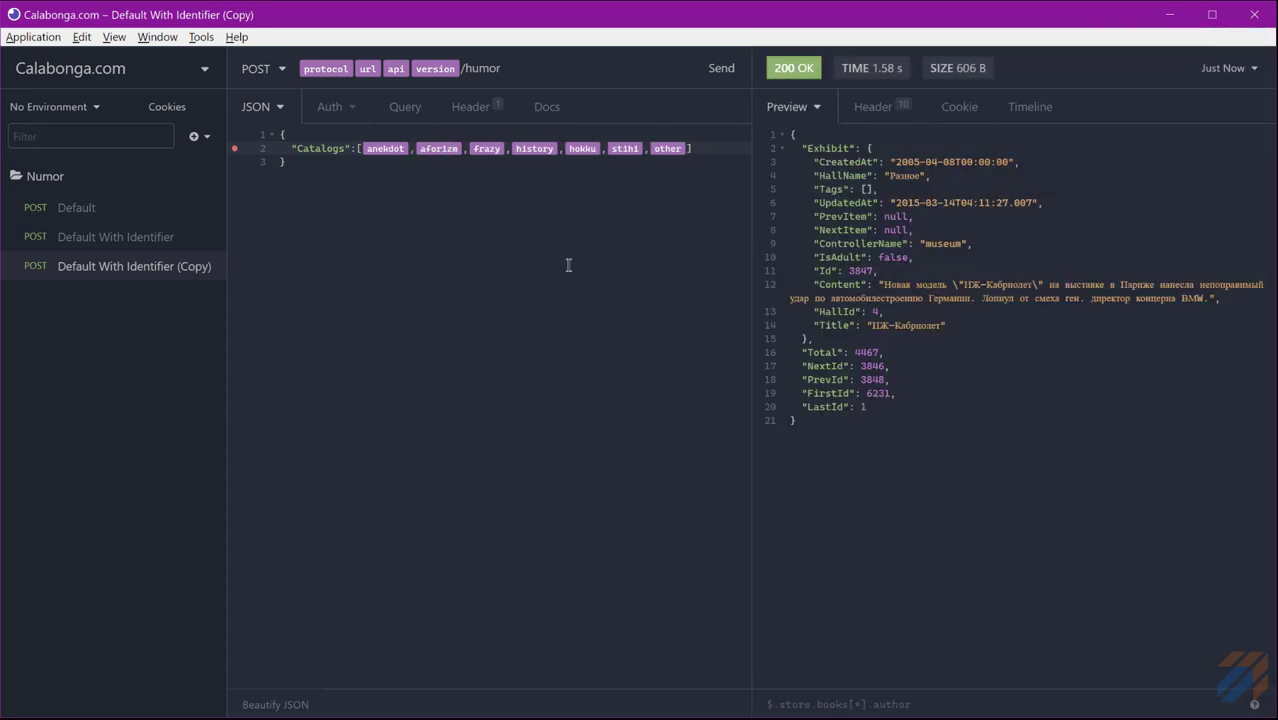
- Rename the request "Default With Identifier (Copy)" to "Default With Categories"
left_click(714, 151)
left_click(127, 236)
left_click(127, 265)
double_click(165, 265)
left_click(200, 267)
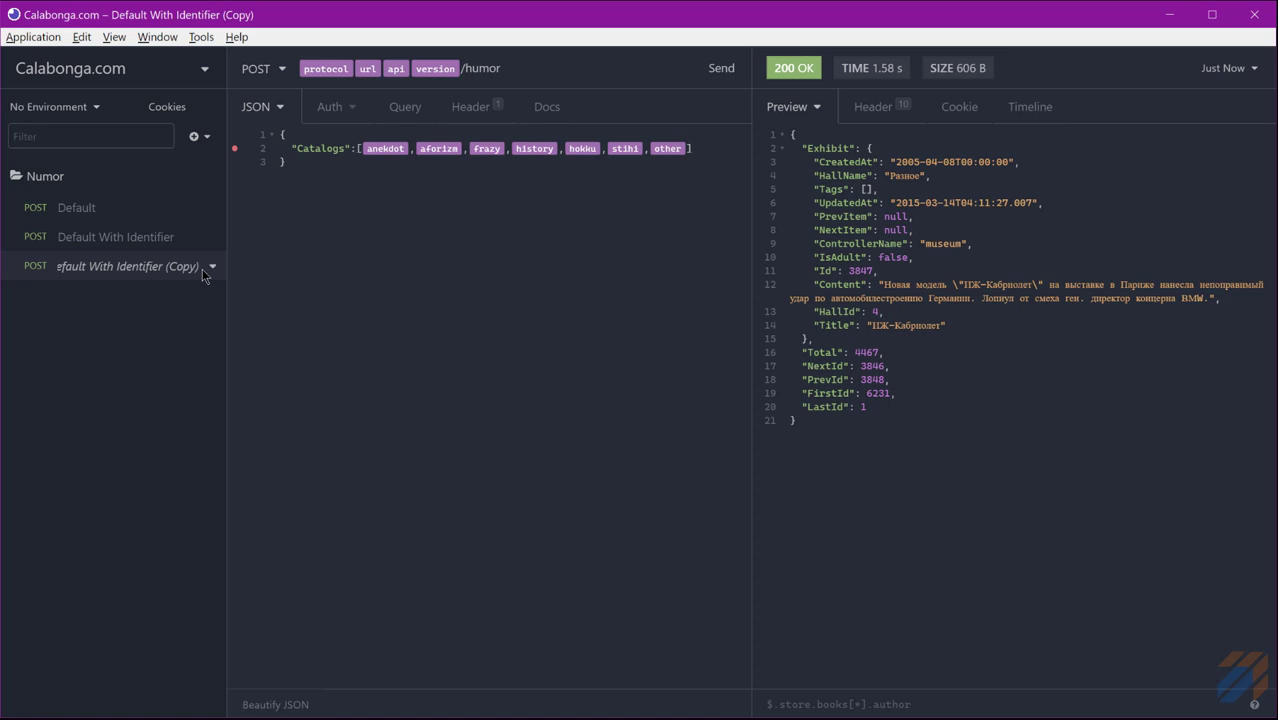
key("Home")
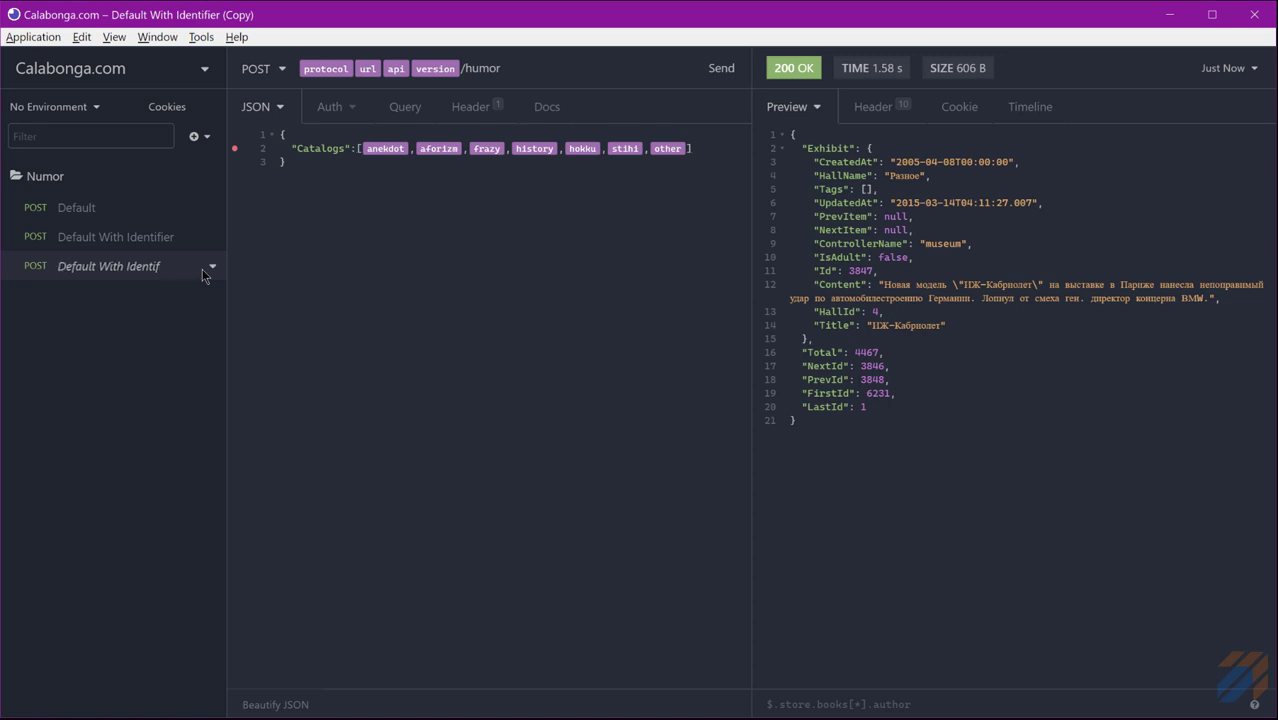
key("BackSpace")
key("BackSpace")
key("BackSpace")
key("BackSpace")
key("BackSpace")
key("BackSpace")
key("BackSpace")
key("BackSpace")
key("BackSpace")
key("BackSpace")
type("Categories")
key("Return")
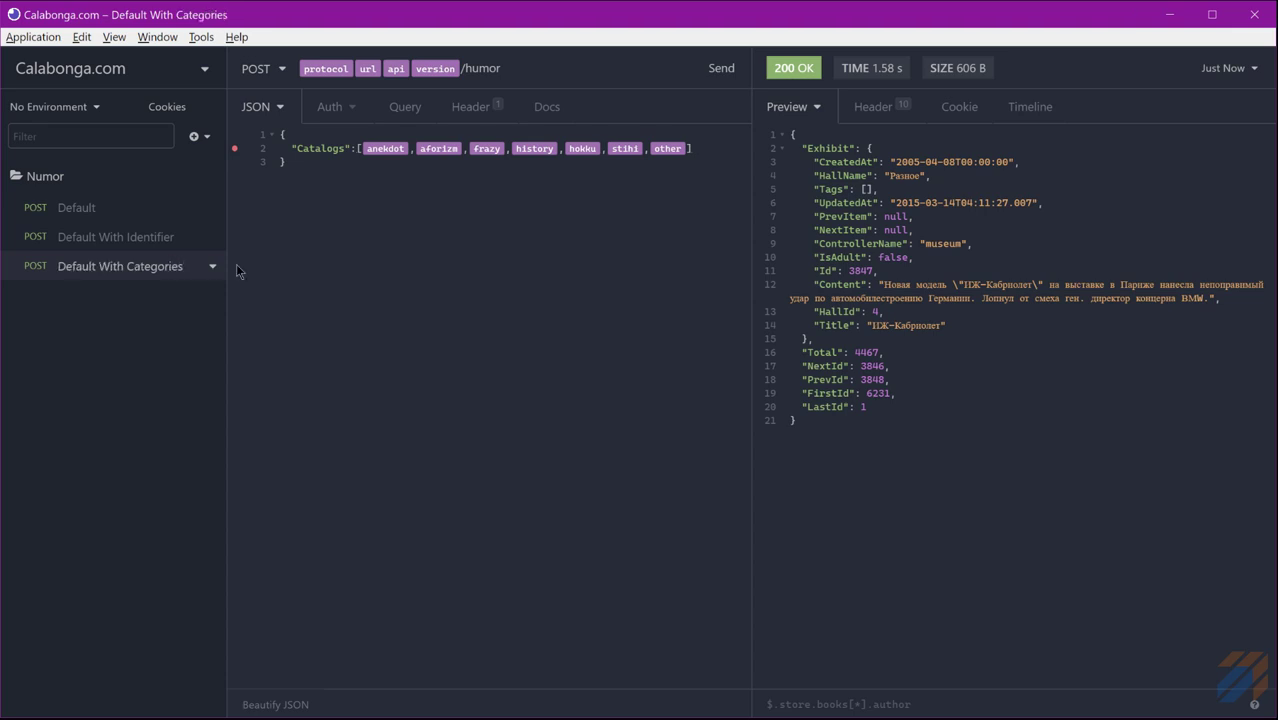
- Duplicate the "Default With Categories" request
left_click(667, 148)
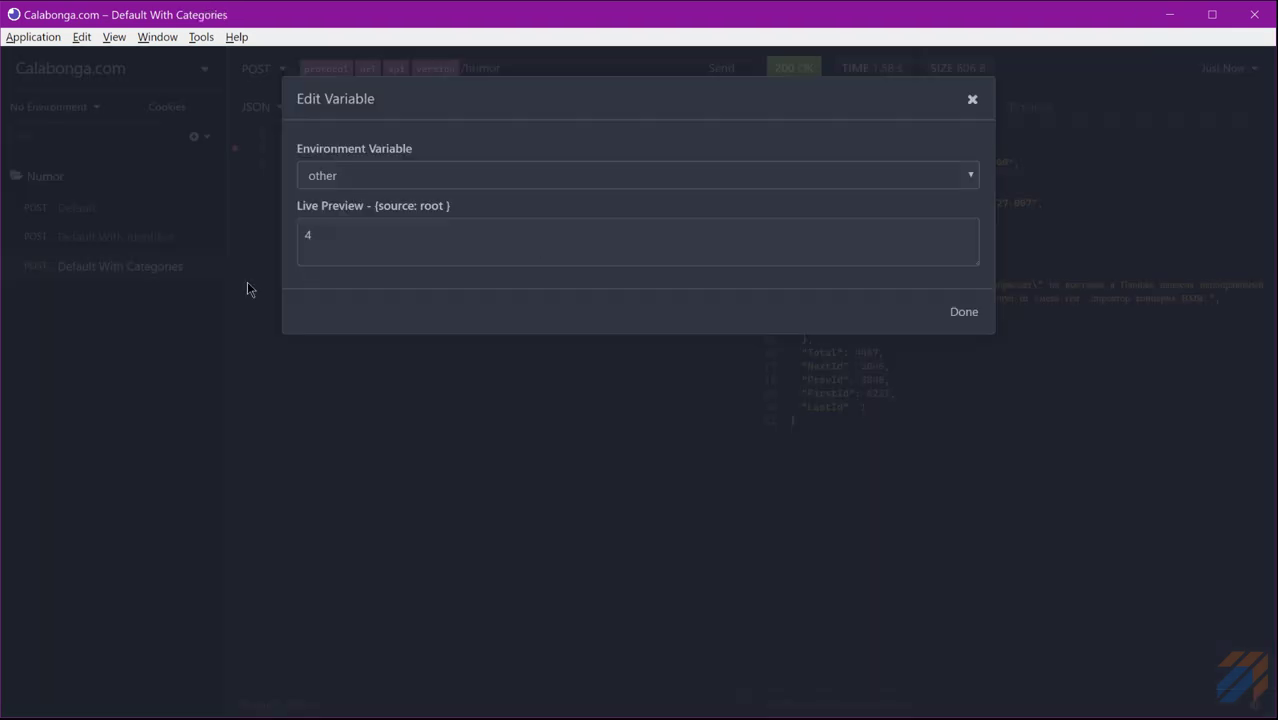
left_click(971, 99)
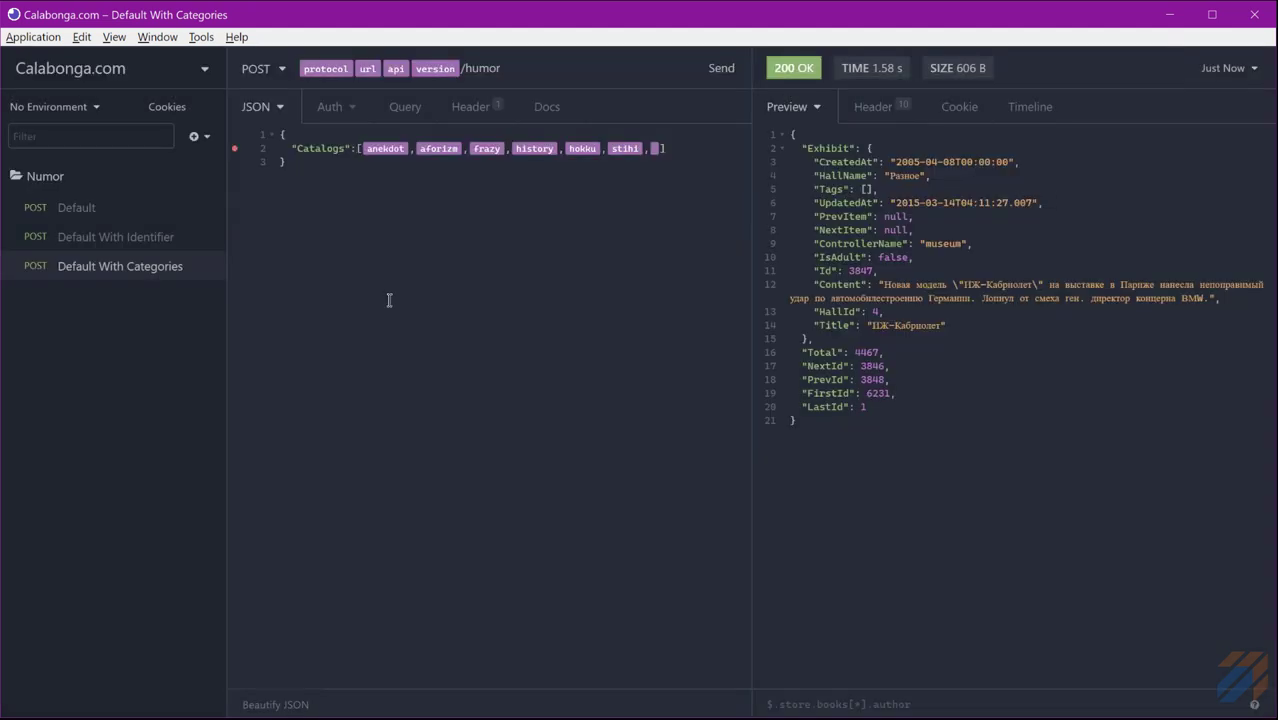
left_click(90, 264)
key("ctrl+d")
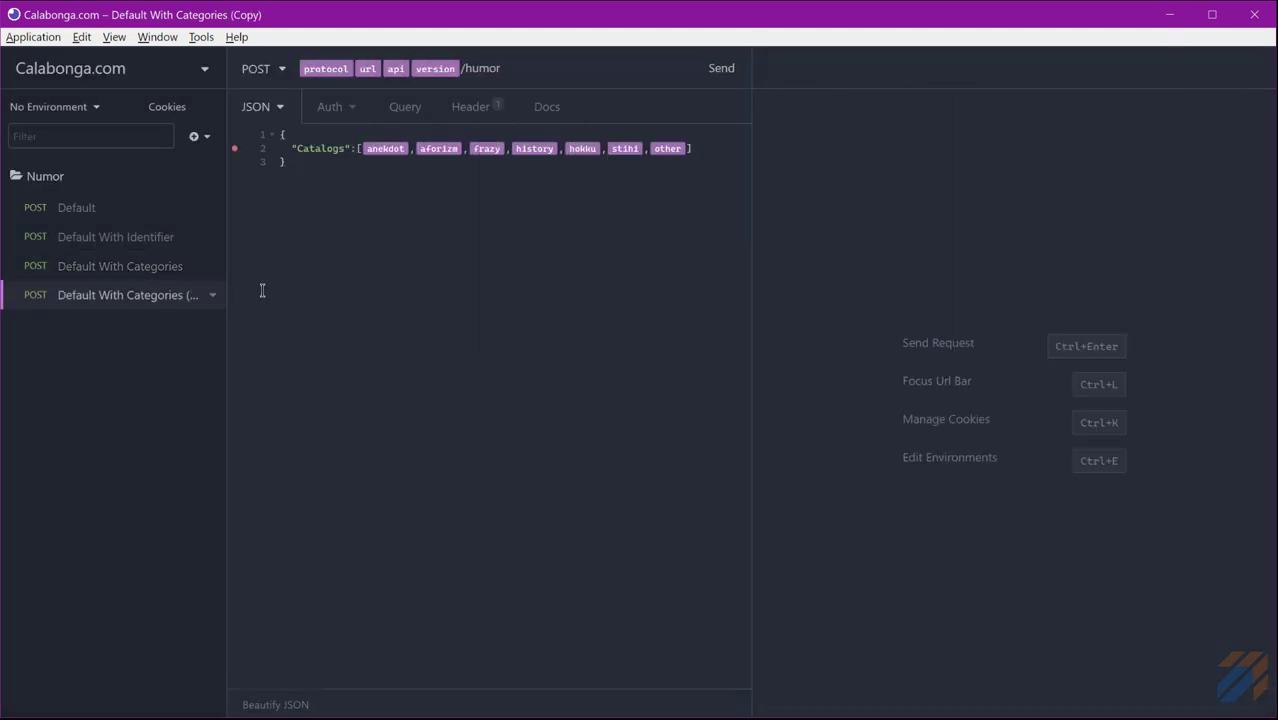
left_click(485, 149)
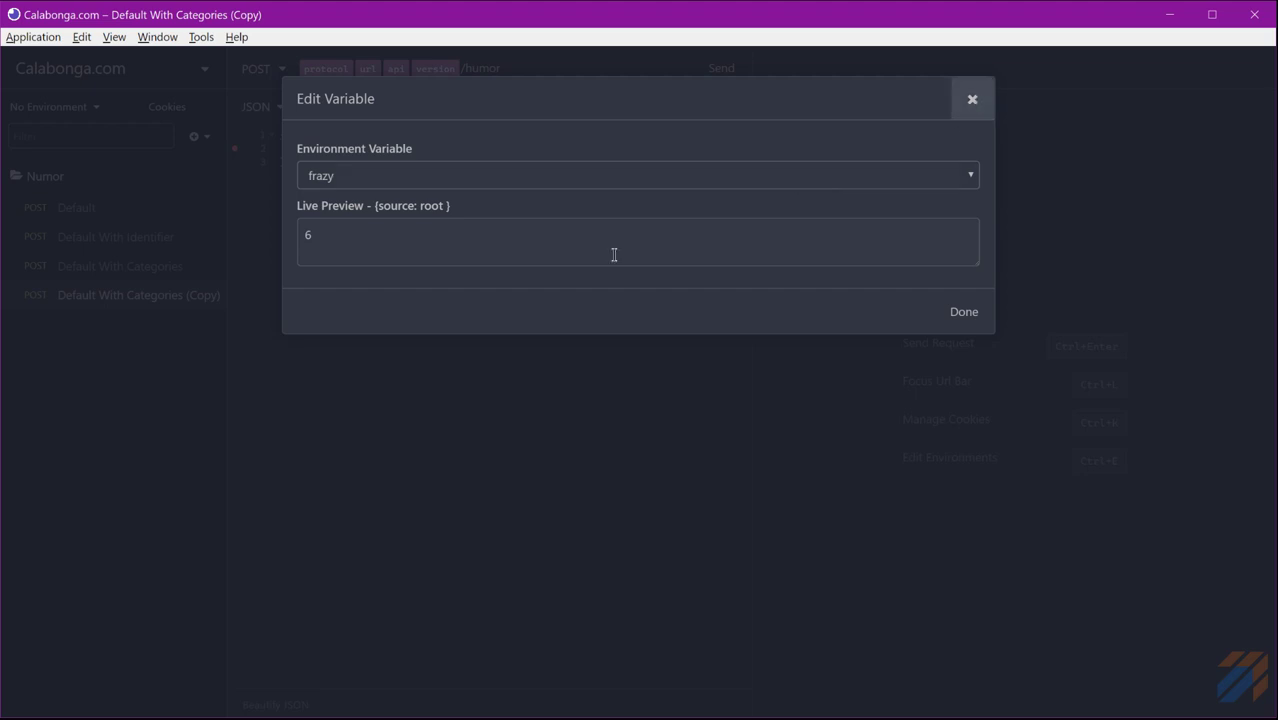
key("Escape")
- Rename the copied categories request to "Default With Anekdot"
left_click(138, 297)
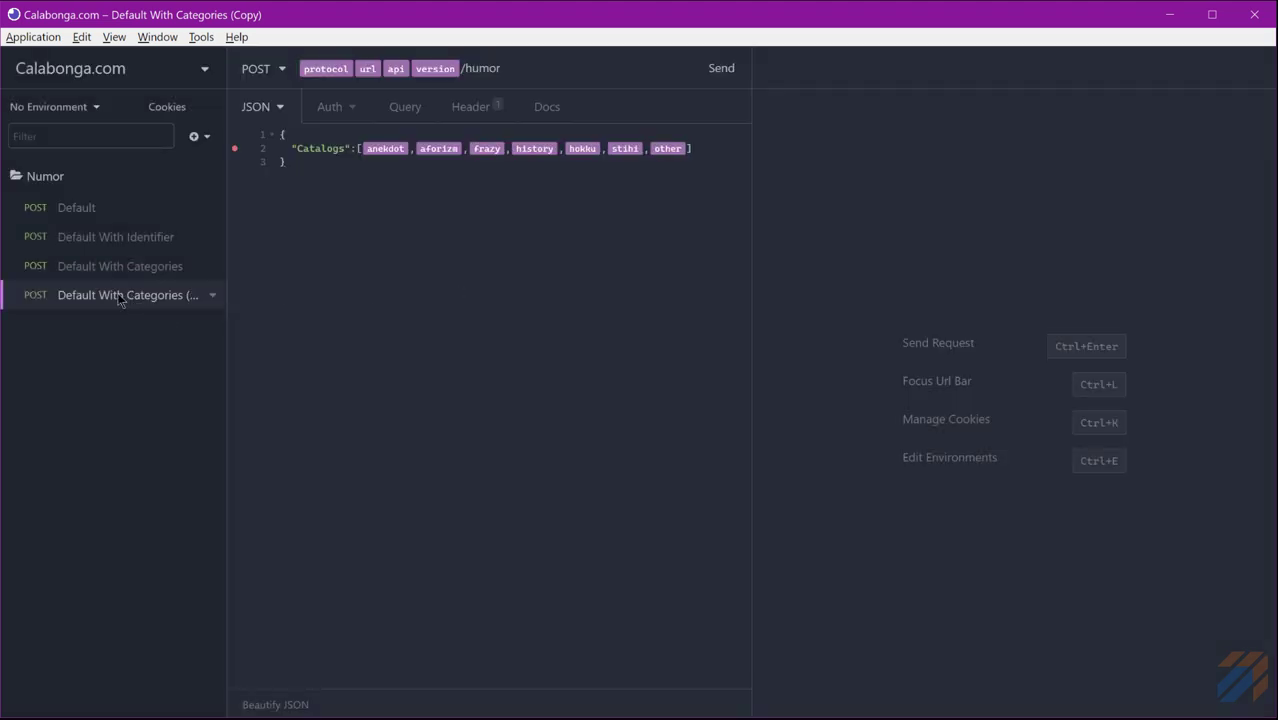
double_click(118, 299)
key("End")
key("BackSpace")
key("BackSpace")
key("BackSpace")
key("BackSpace")
key("BackSpace")
key("BackSpace")
key("BackSpace")
key("BackSpace")
key("BackSpace")
key("BackSpace")
key("BackSpace")
key("BackSpace")
key("BackSpace")
key("BackSpace")
key("BackSpace")
key("BackSpace")
key("BackSpace")
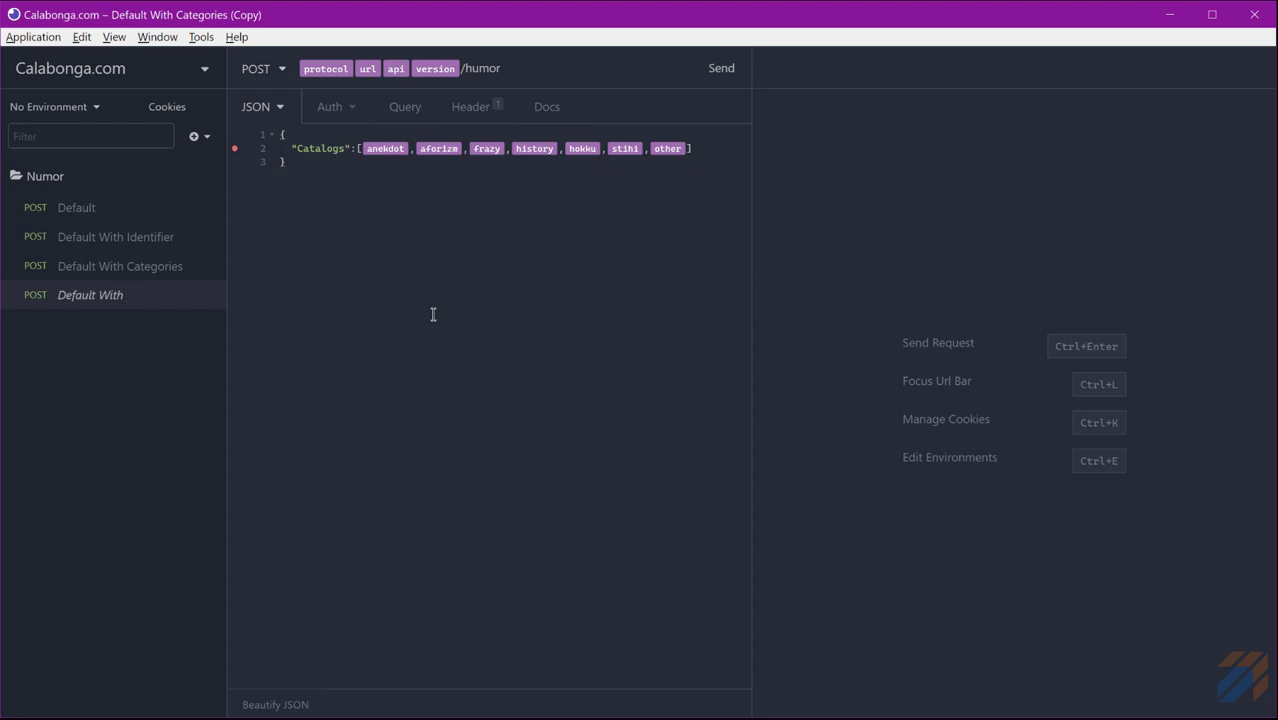
type("Anekdot")
key("Return")
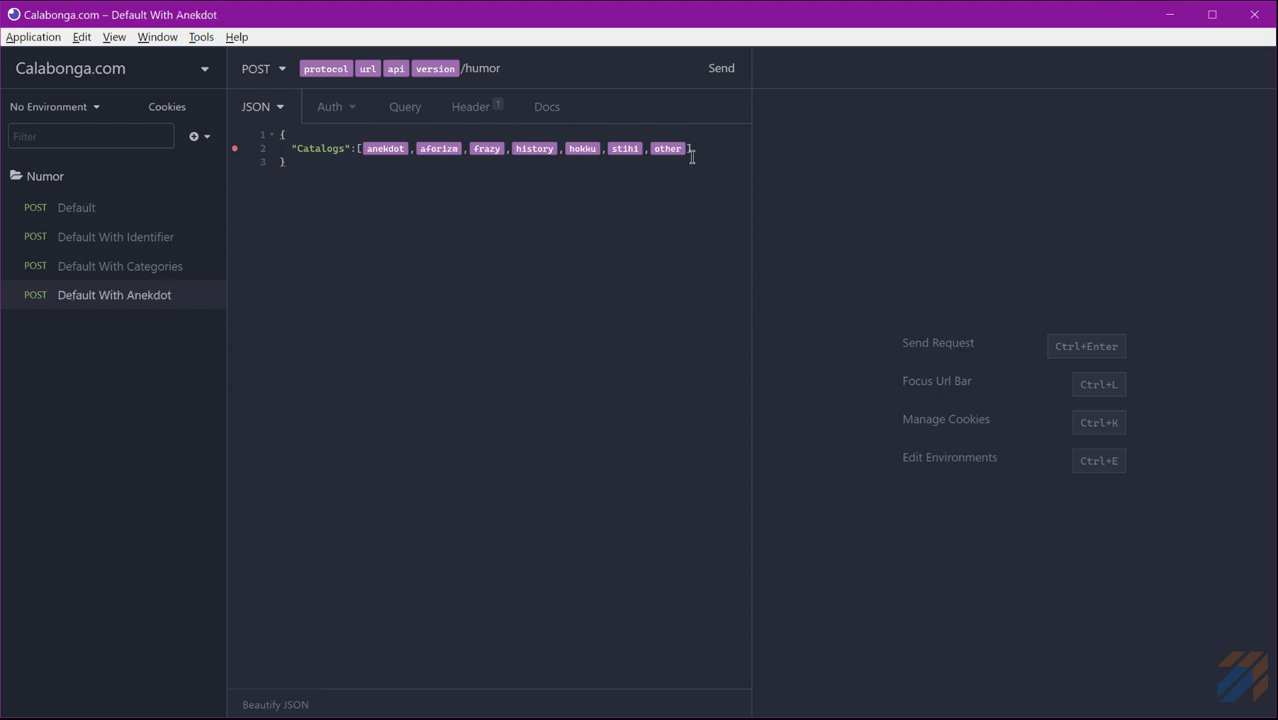
- Remove every variable except anekdot from the Catalogs array of "Default With Anekdot" and send the request
left_click(666, 148)
left_click(970, 100)
key("BackSpace")
key("BackSpace")
key("BackSpace")
key("BackSpace")
key("BackSpace")
key("BackSpace")
key("BackSpace")
key("BackSpace")
key("BackSpace")
key("BackSpace")
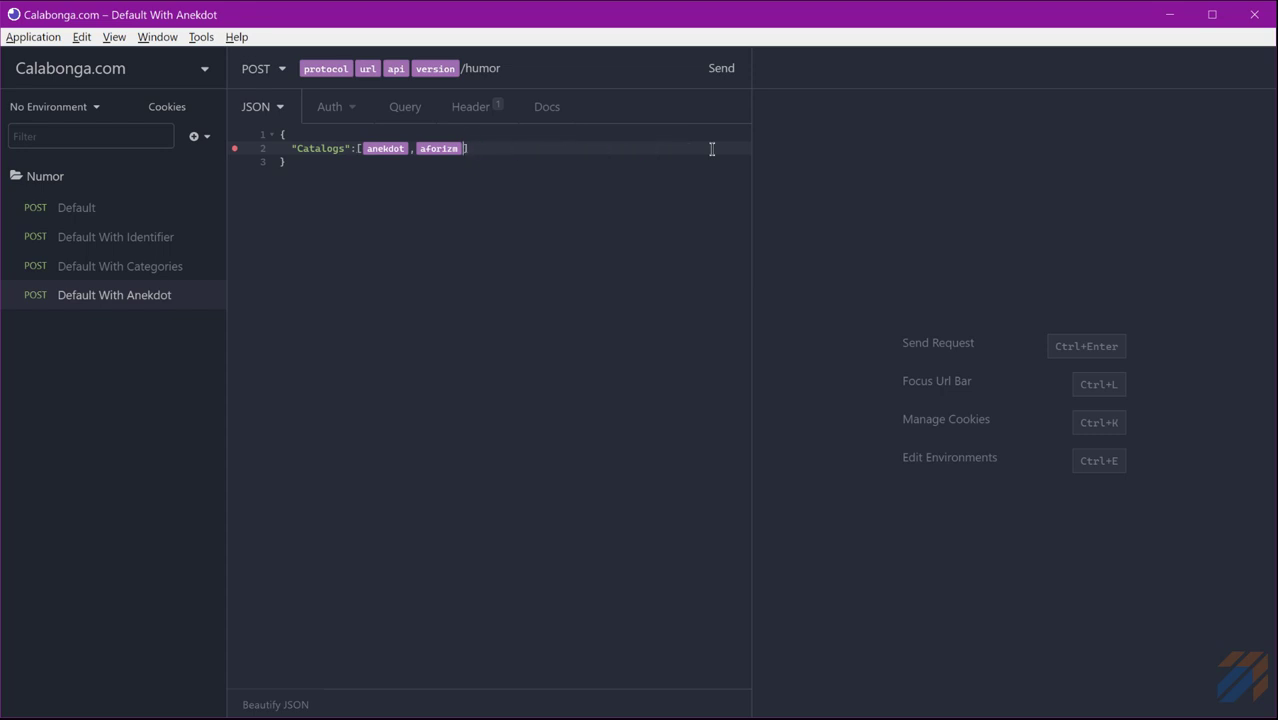
key("BackSpace")
key("BackSpace")
key("ctrl+Return")
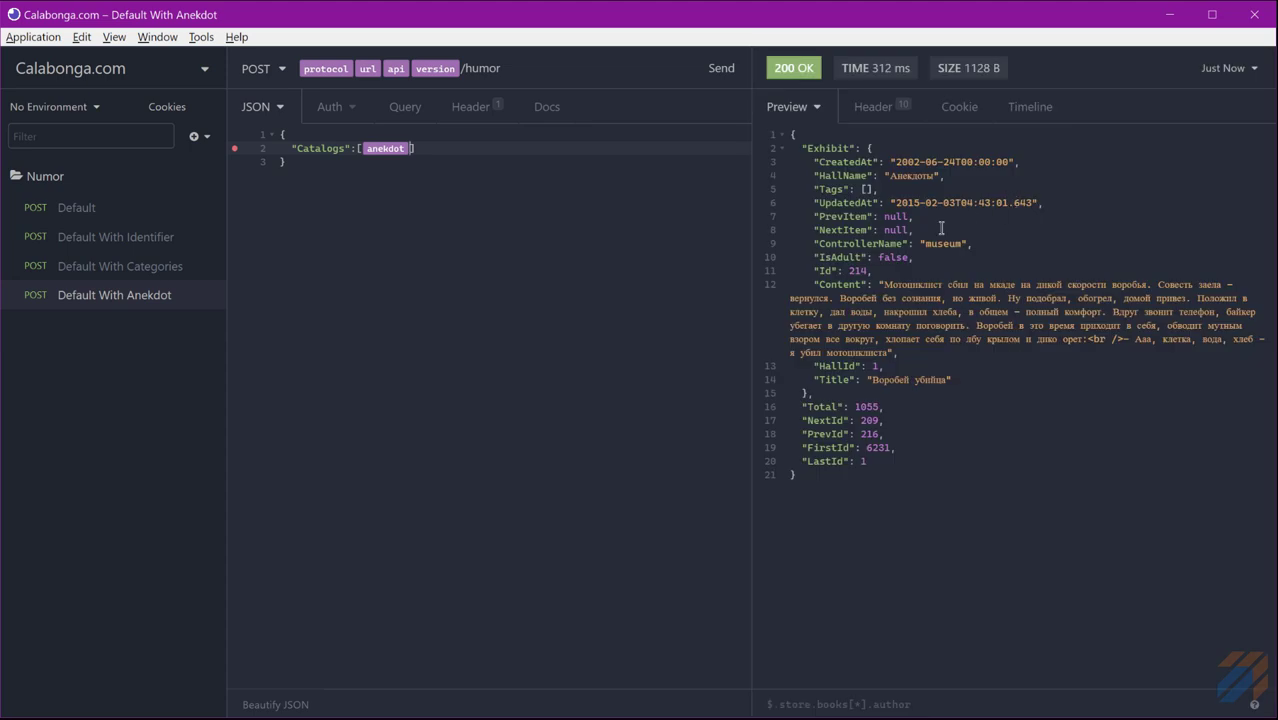
- Duplicate the "Default With Anekdot" request and rename the copy to "Default Adult"
left_click(173, 302)
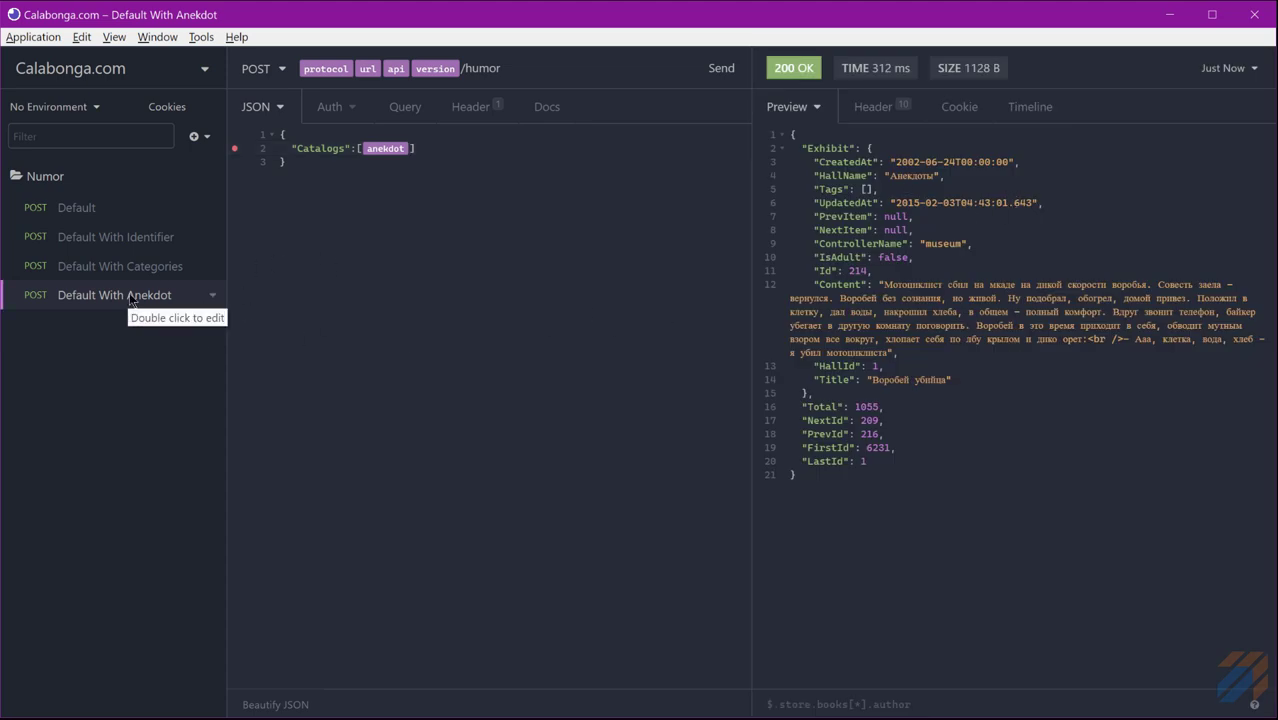
key("ctrl+d")
double_click(149, 326)
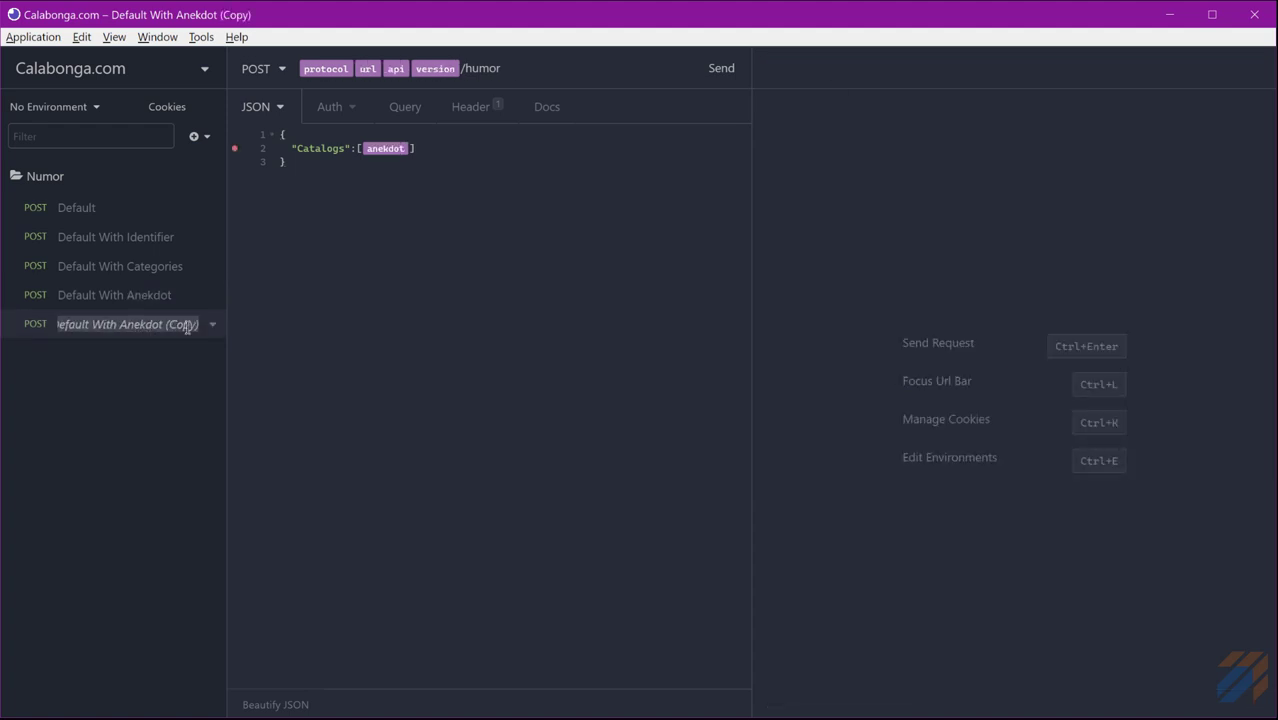
key("End")
key("BackSpace")
key("BackSpace")
key("BackSpace")
key("BackSpace")
key("BackSpace")
key("BackSpace")
key("BackSpace")
key("BackSpace")
key("BackSpace")
key("BackSpace")
key("BackSpace")
key("BackSpace")
key("BackSpace")
key("BackSpace")
key("BackSpace")
key("BackSpace")
key("BackSpace")
key("BackSpace")
key("BackSpace")
key("BackSpace")
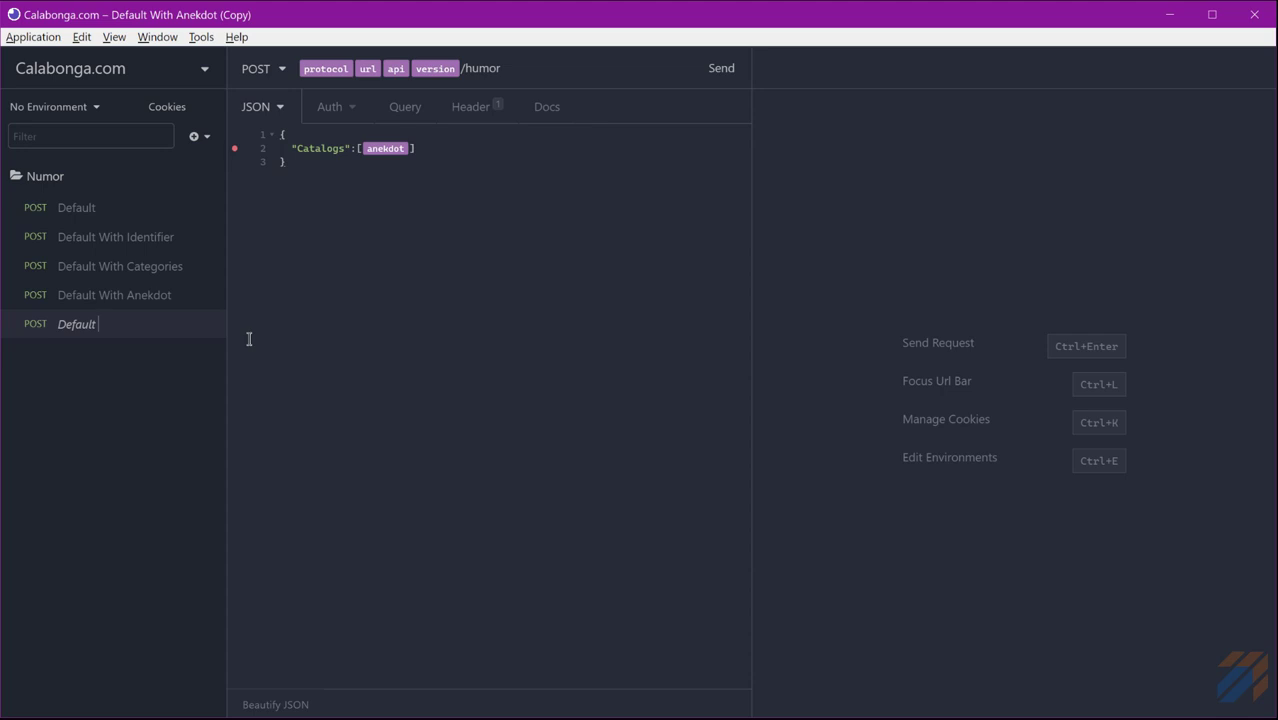
type("Adult")
key("Return")
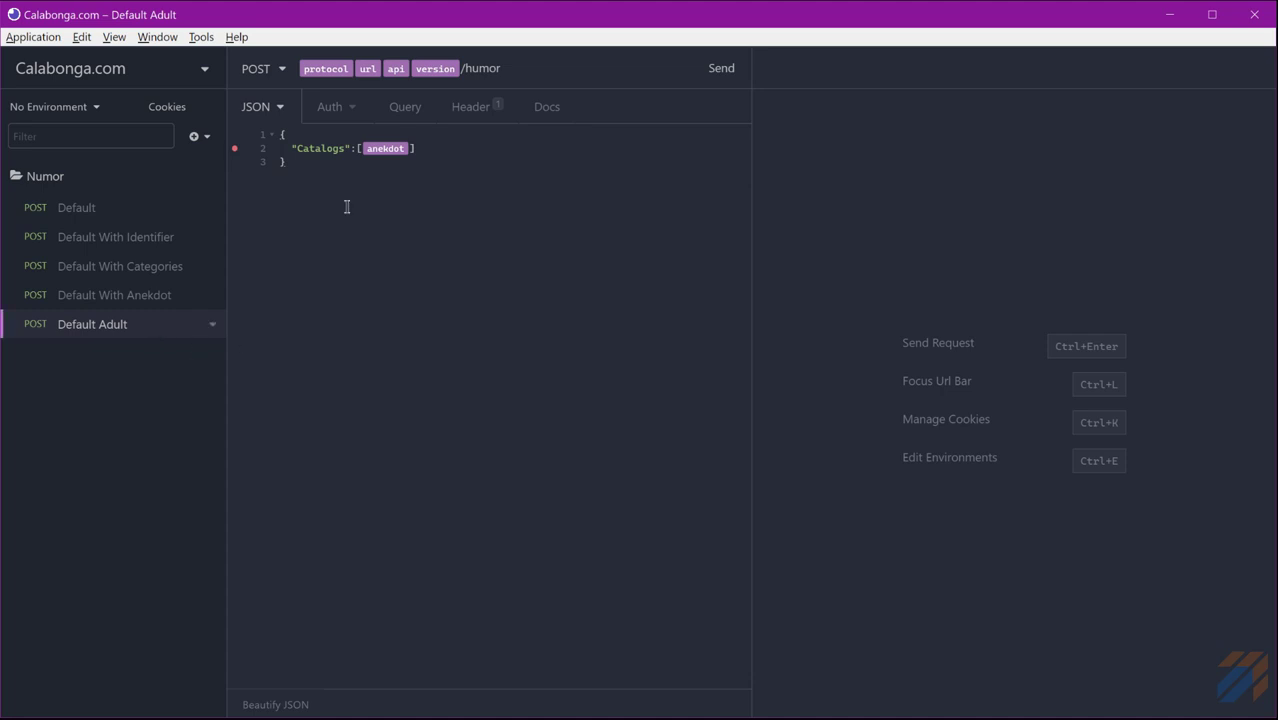
- Add the property "isAdult":true below Catalogs in the "Default Adult" request body and send the request
left_click(324, 141)
left_click(321, 148)
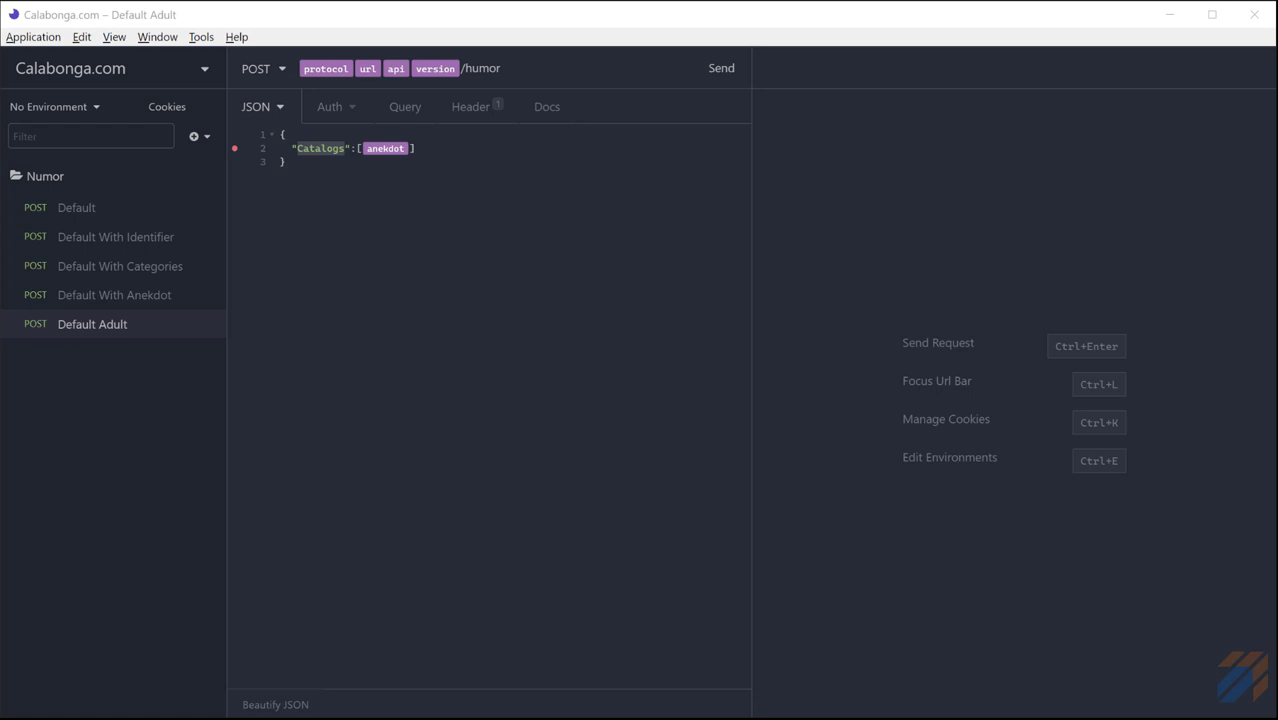
left_click(300, 148)
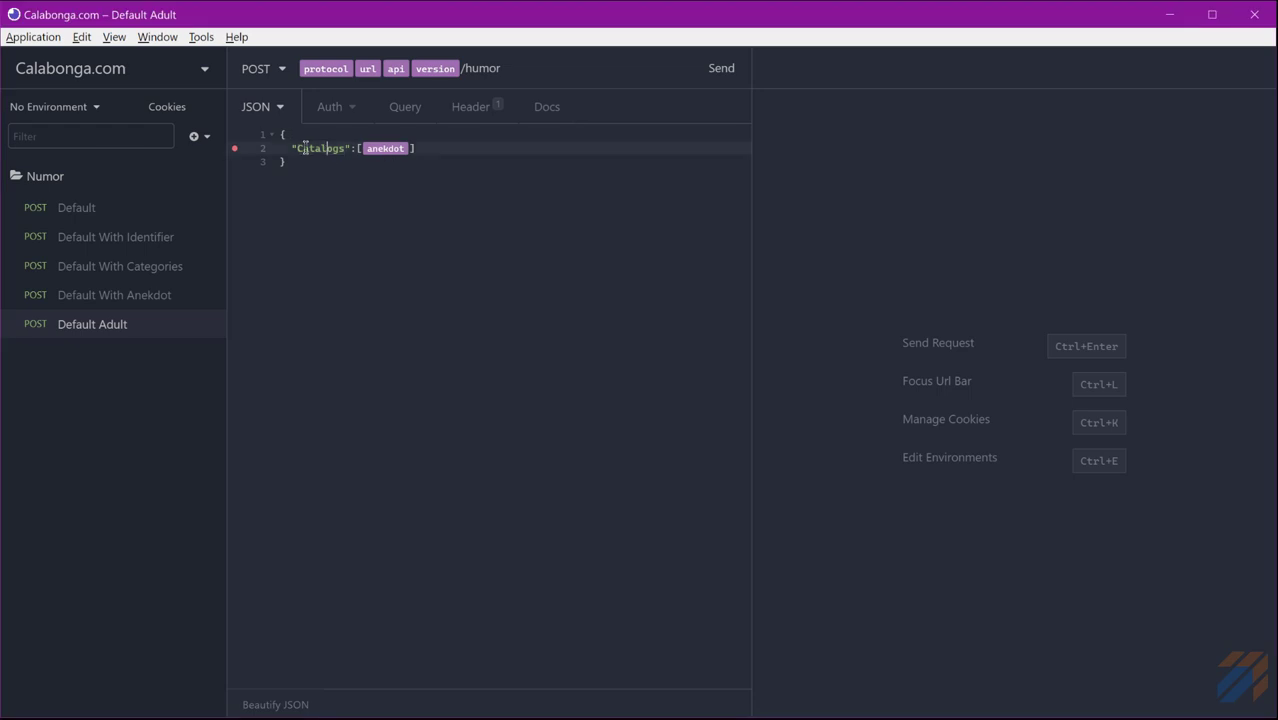
left_click(466, 148)
type(",")
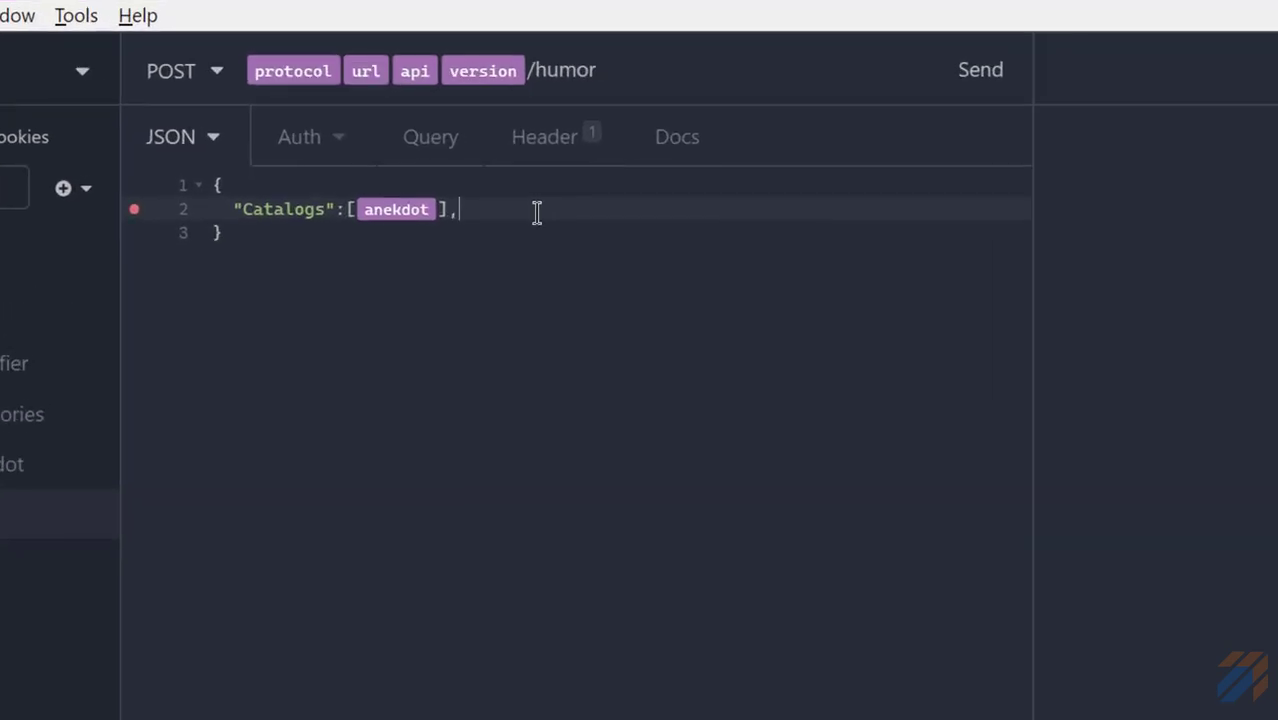
key("Return")
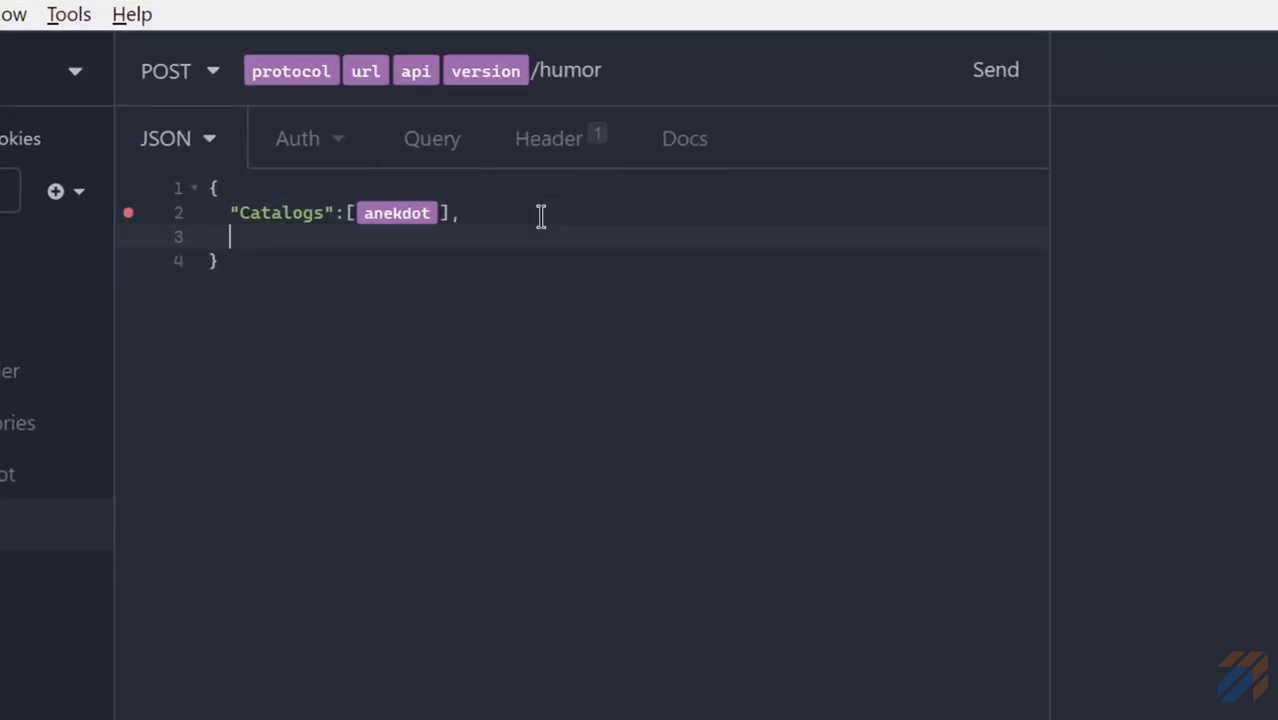
type("\"isAdult\":tr")
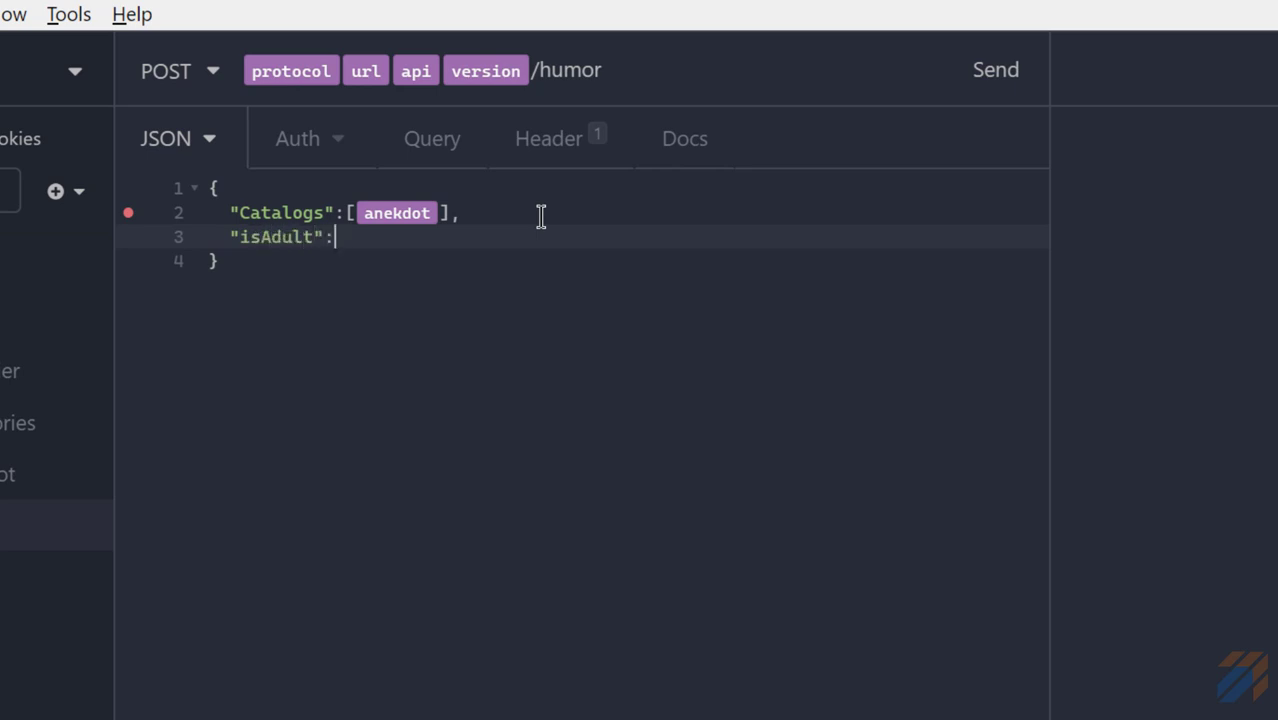
type("ue")
key("ctrl+Return")
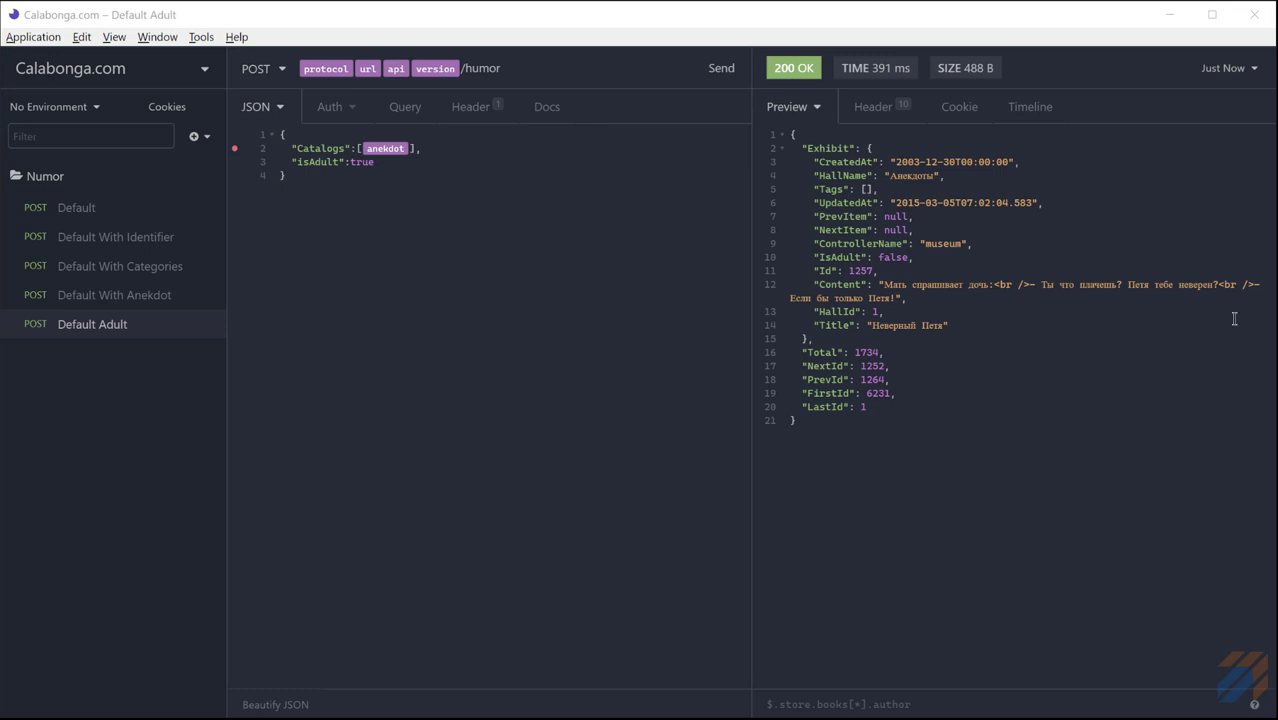
- Send the "Default Adult" request two more times to get further adult results
left_click(472, 174)
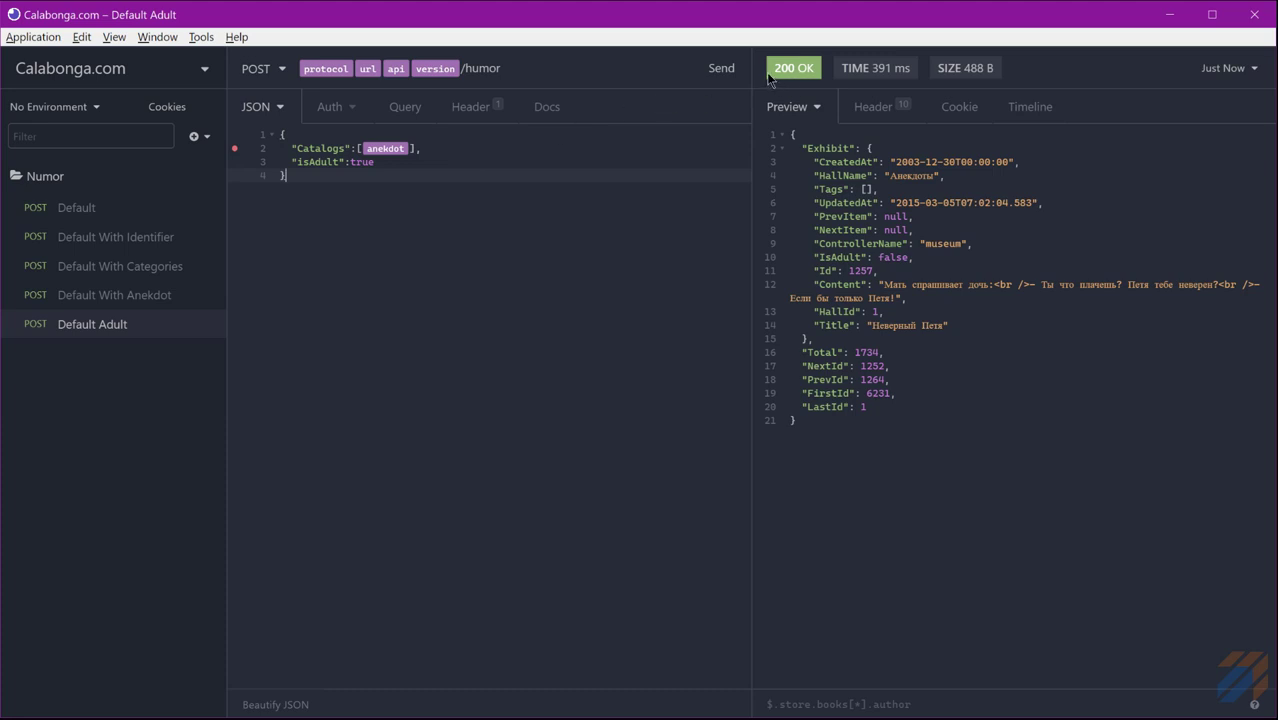
left_click(719, 67)
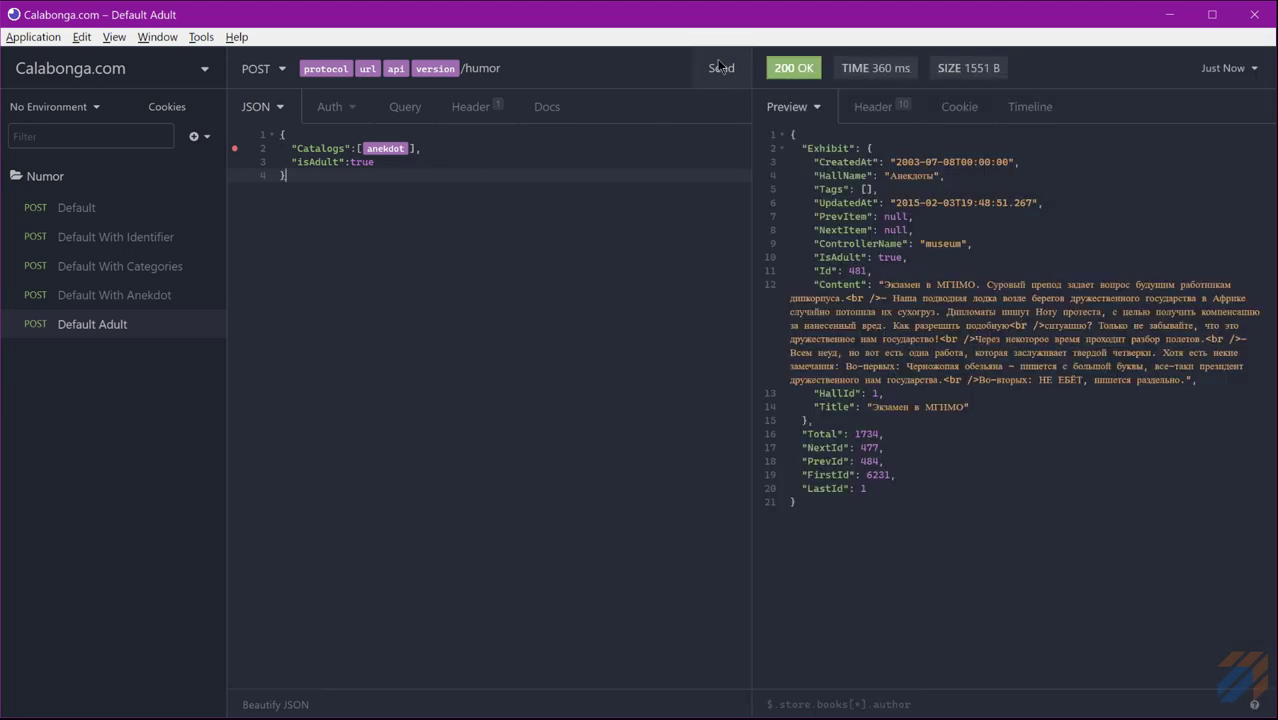
left_click(719, 67)
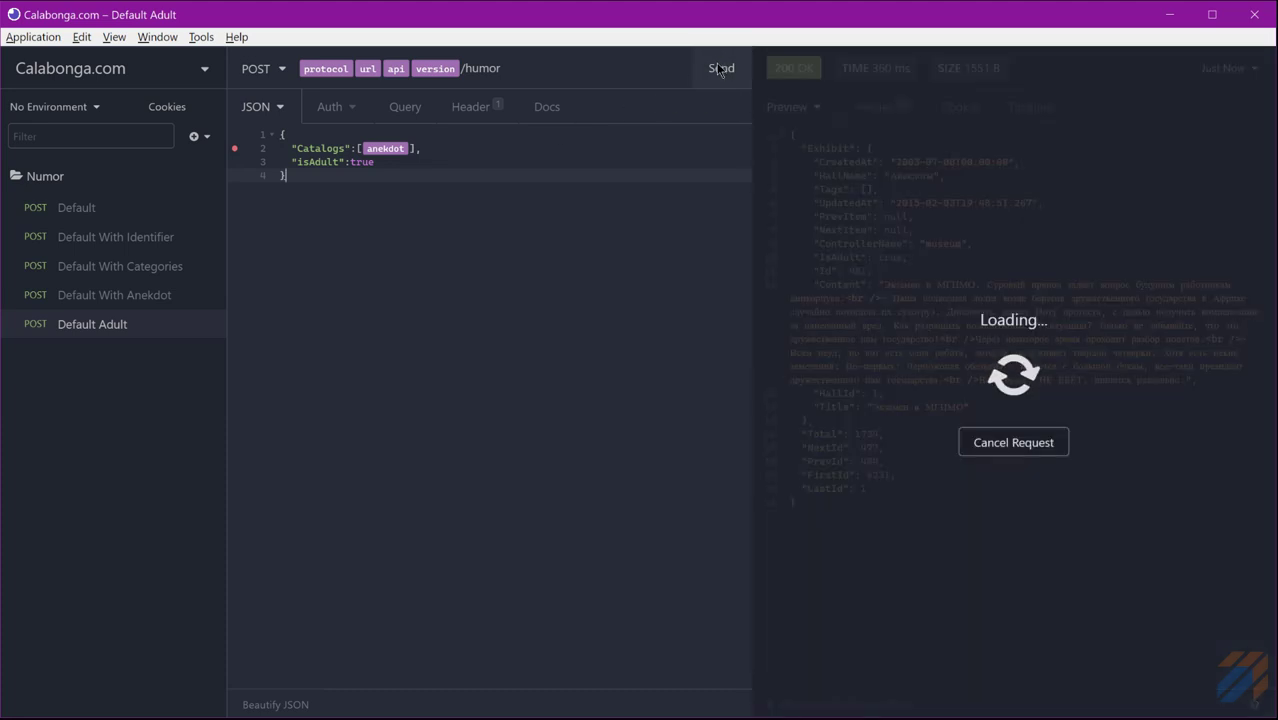
- Delete the anekdot variable from the Catalogs array of "Default Adult" and insert the environment variable other
left_click(385, 148)
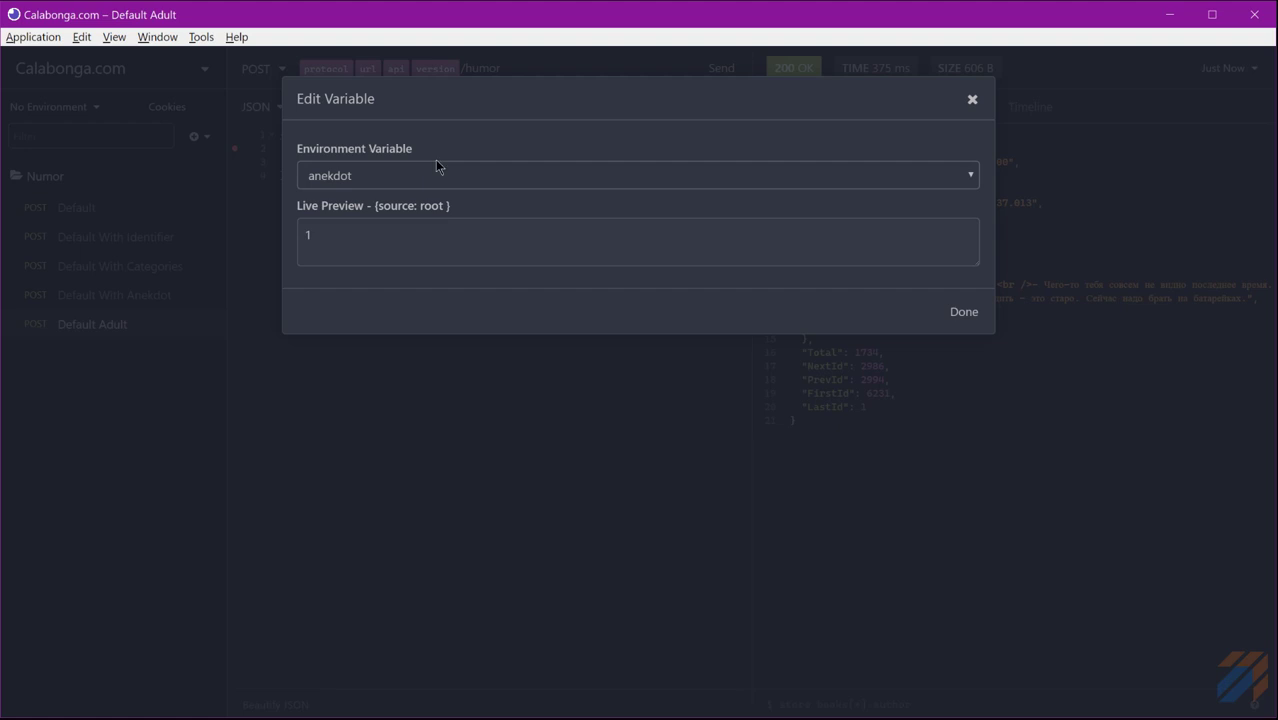
left_click(972, 99)
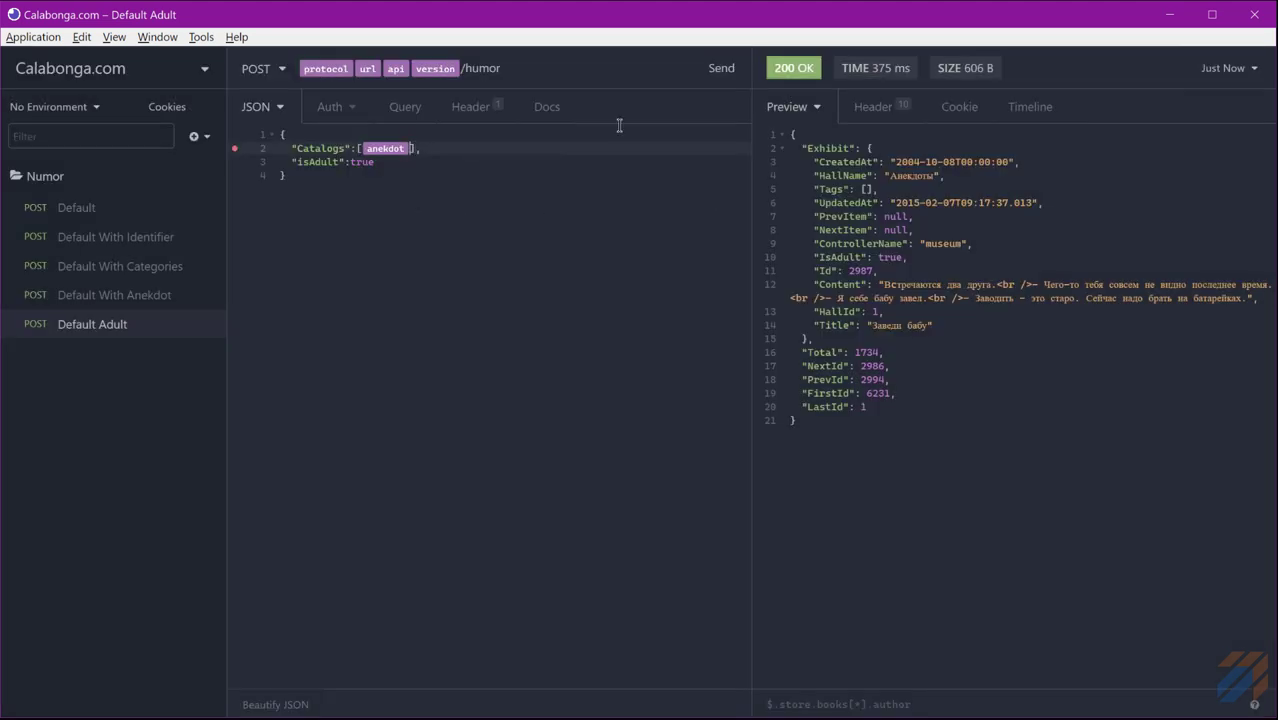
key("BackSpace")
type("other")
type("\"")
type("\"")
key("ctrl+space")
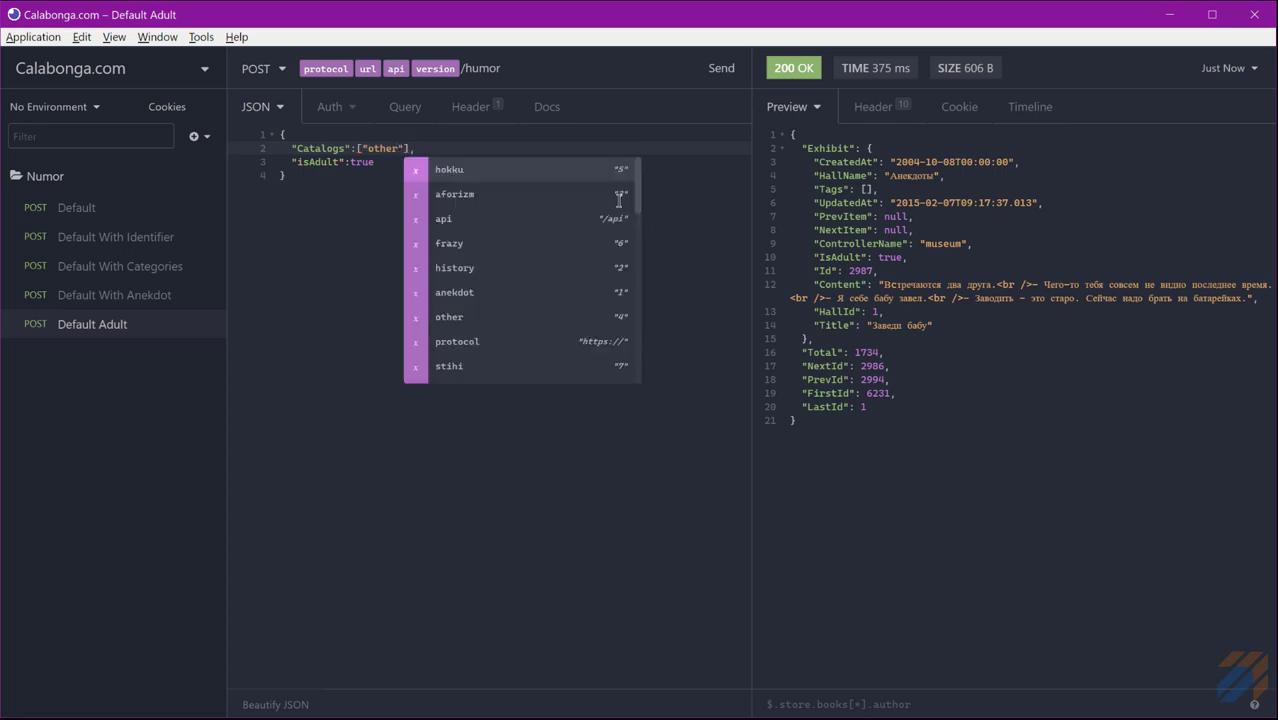
key("Down")
key("Down")
key("Down")
key("Down")
key("Down")
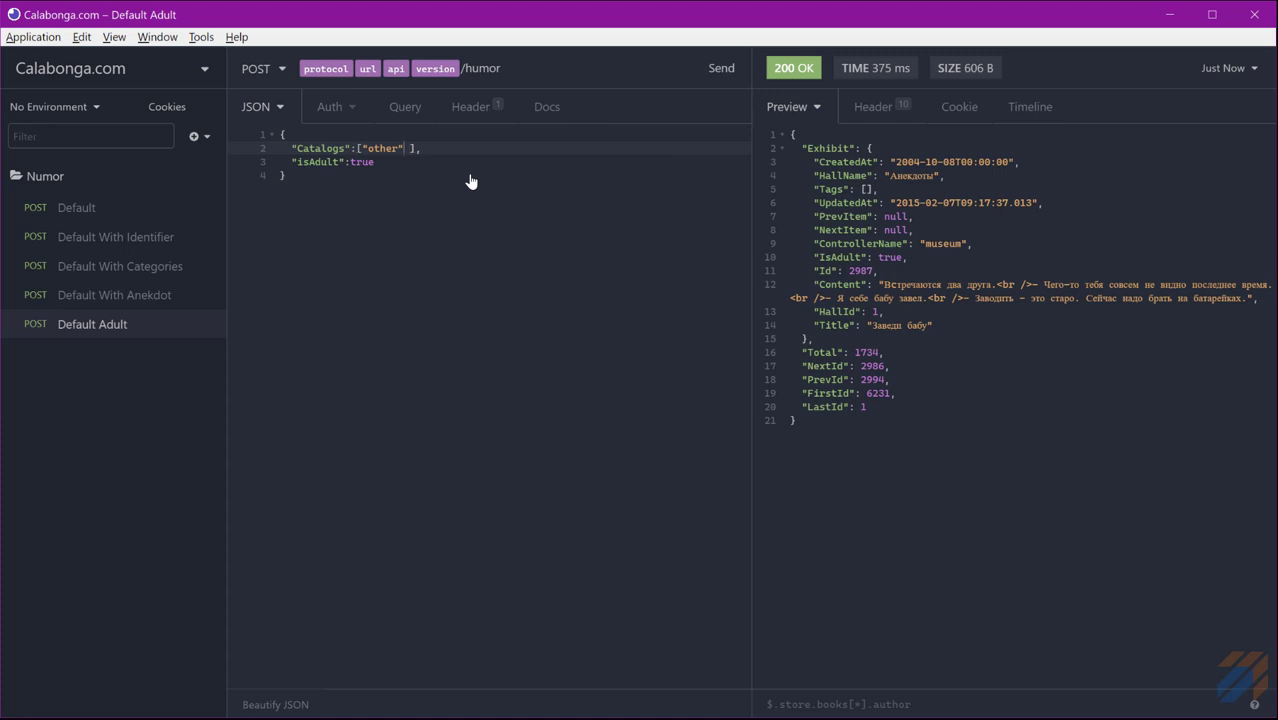
key("ctrl+space")
key("Down")
key("Down")
key("Down")
key("Down")
key("Down")
key("Down")
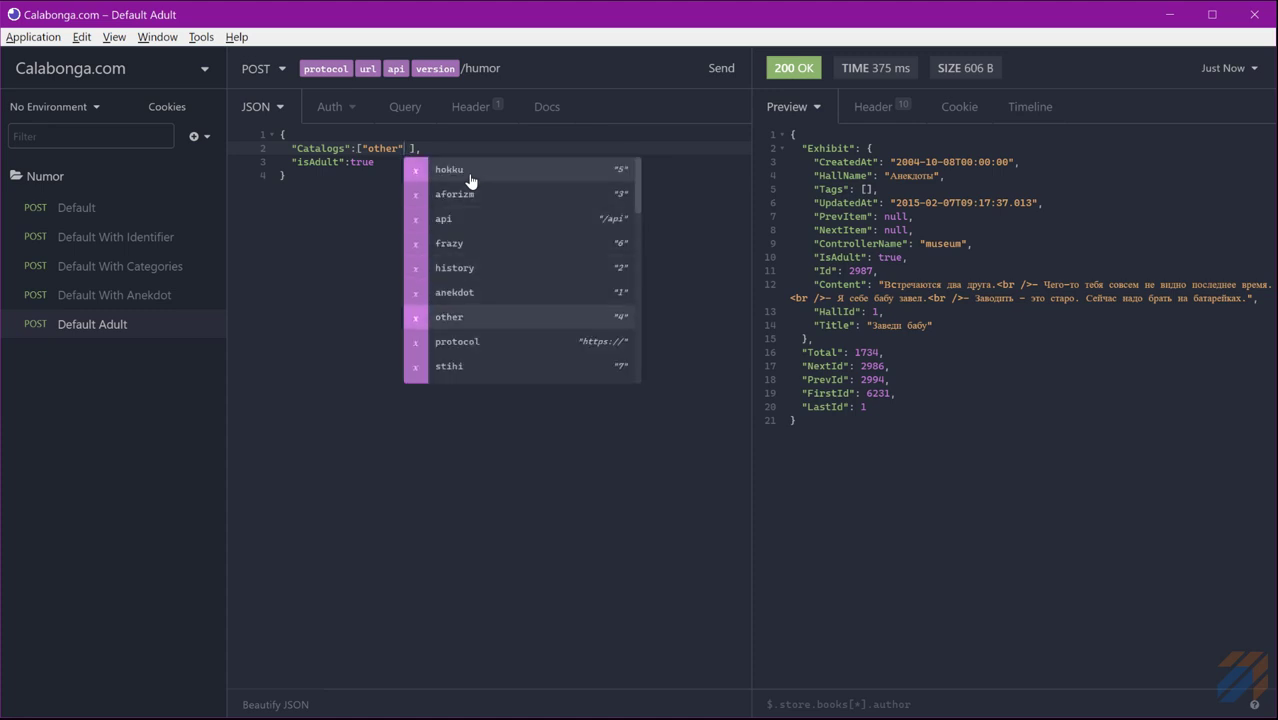
key("Return")
- Remove the leftover quoted text "other" in front of the variable in Catalogs and send the request twice
key("BackSpace")
key("BackSpace")
key("BackSpace")
key("BackSpace")
key("BackSpace")
key("BackSpace")
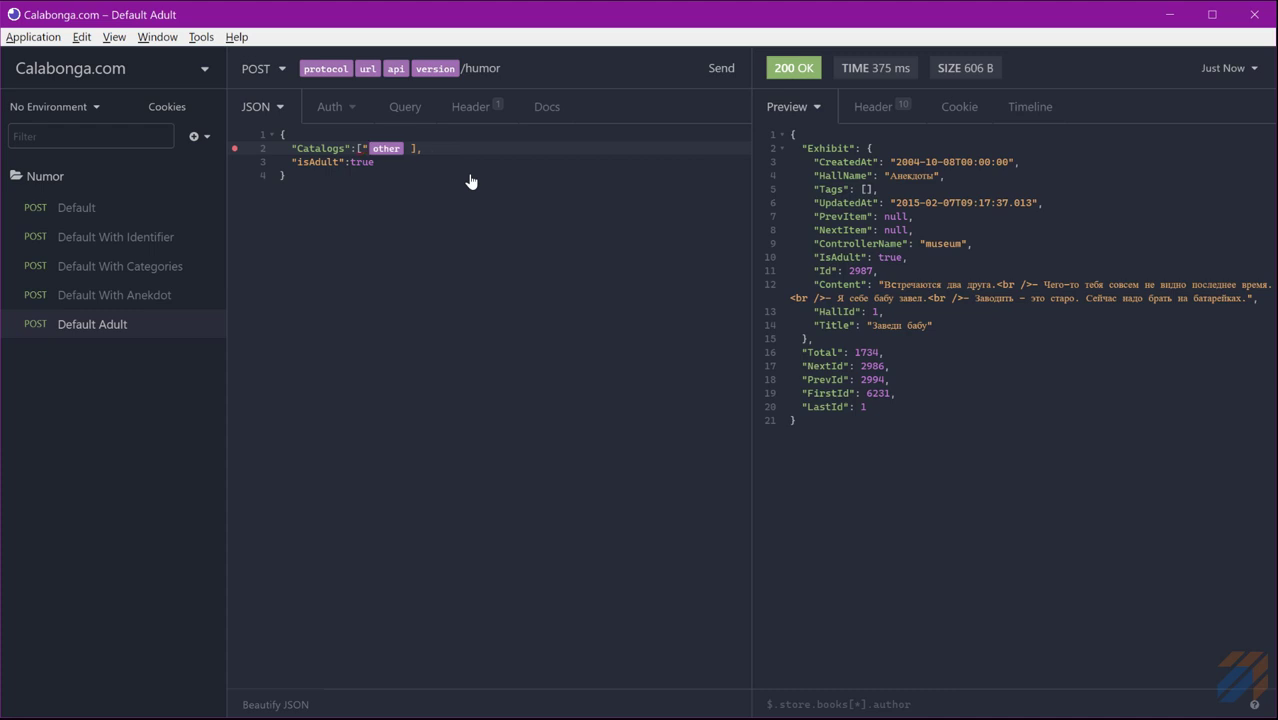
key("BackSpace")
left_click(721, 69)
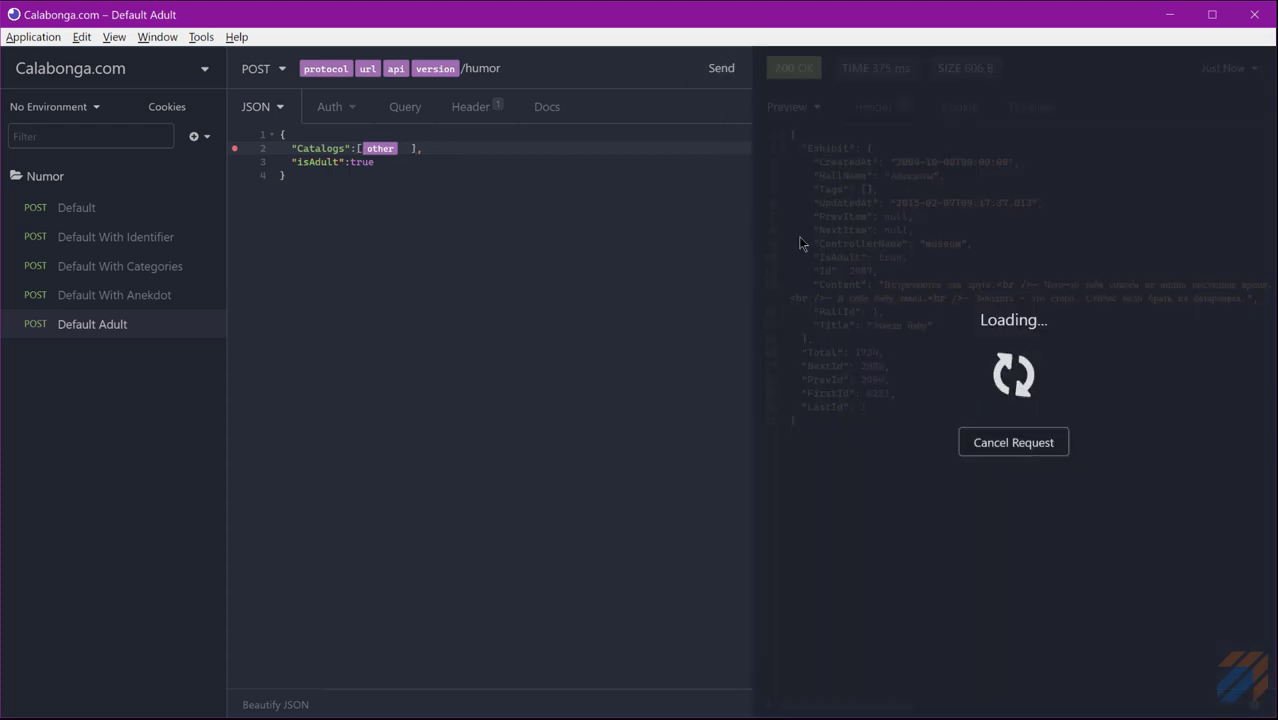
left_click(724, 70)
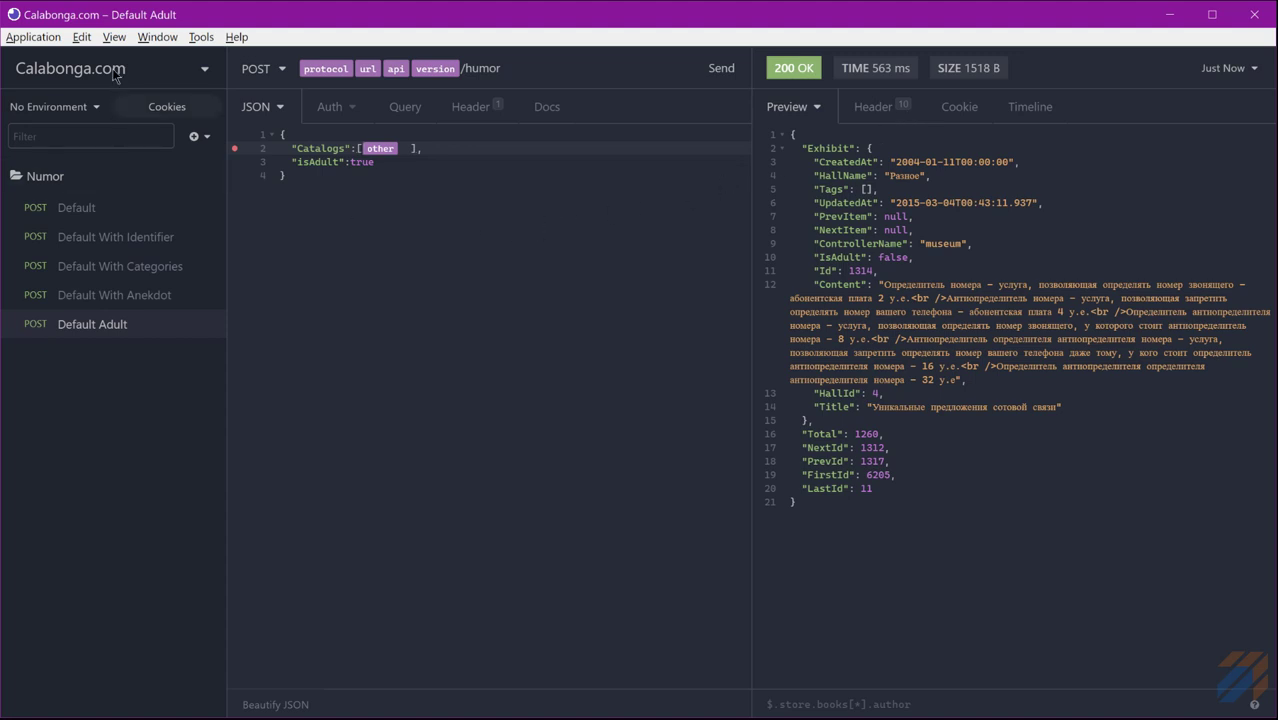
- Open the import of data from a file in the application preferences and cancel without choosing a file
left_click(30, 38)
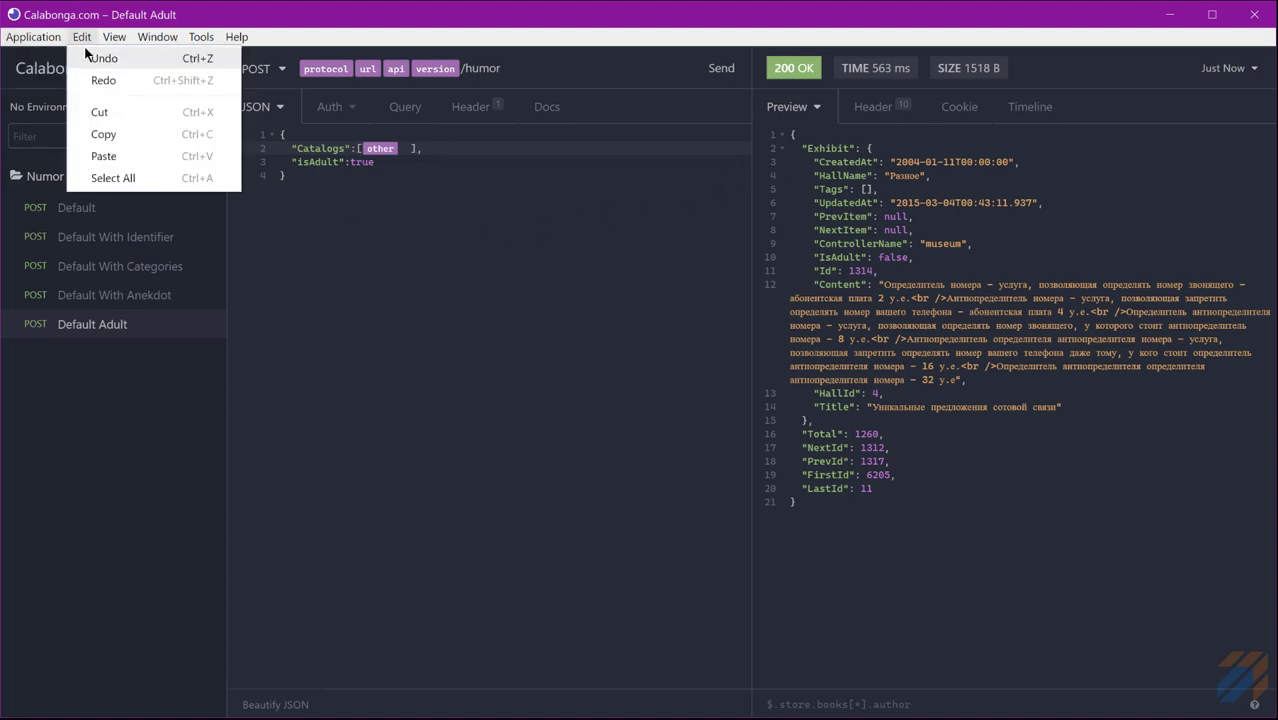
left_click(52, 58)
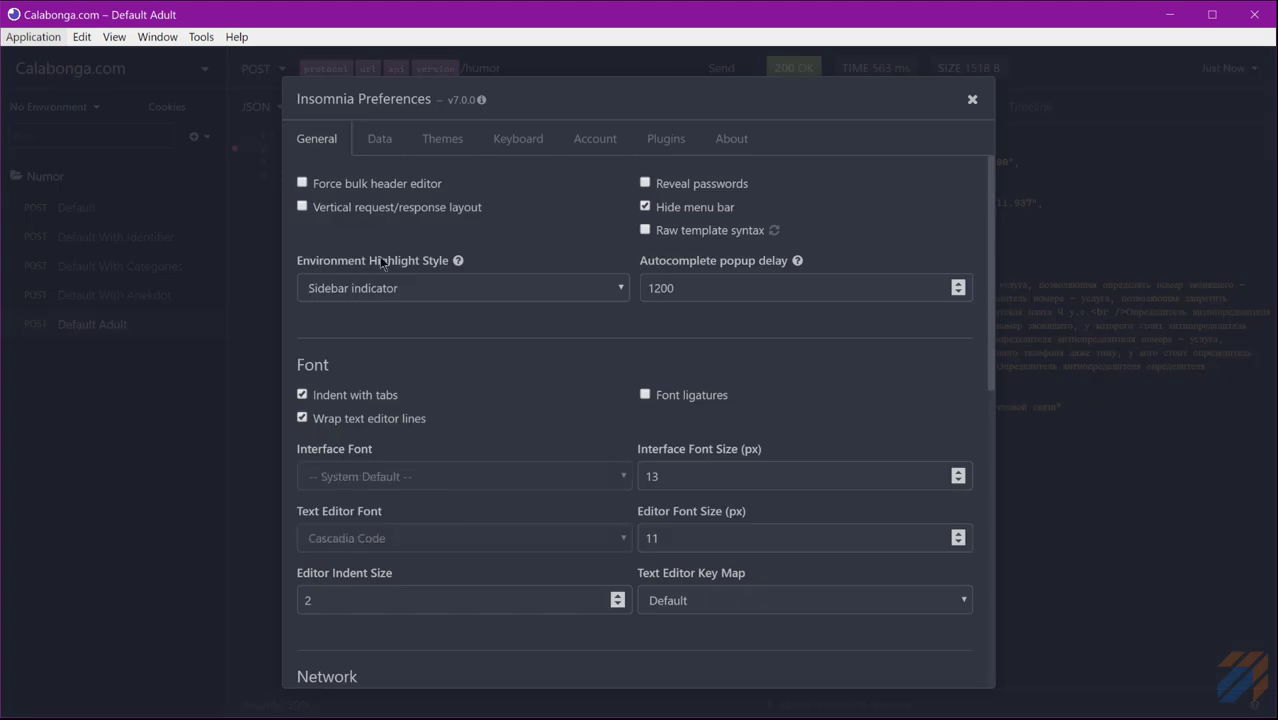
left_click(378, 140)
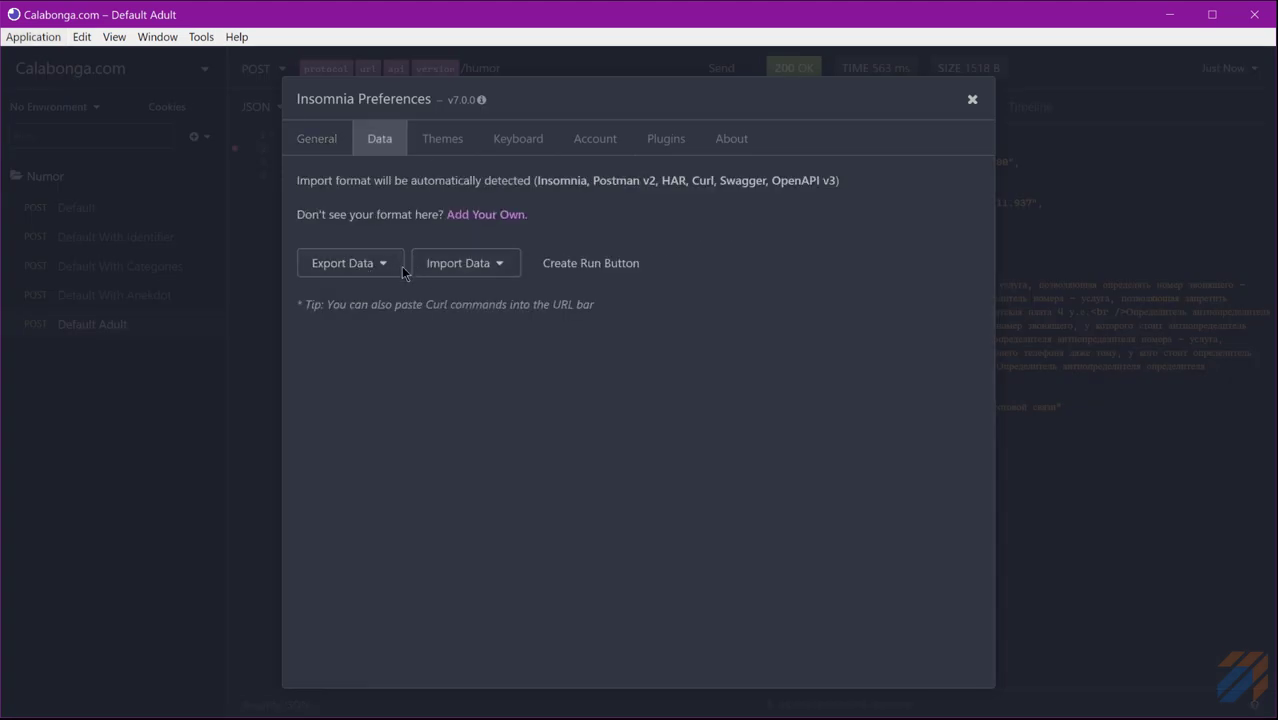
left_click(495, 264)
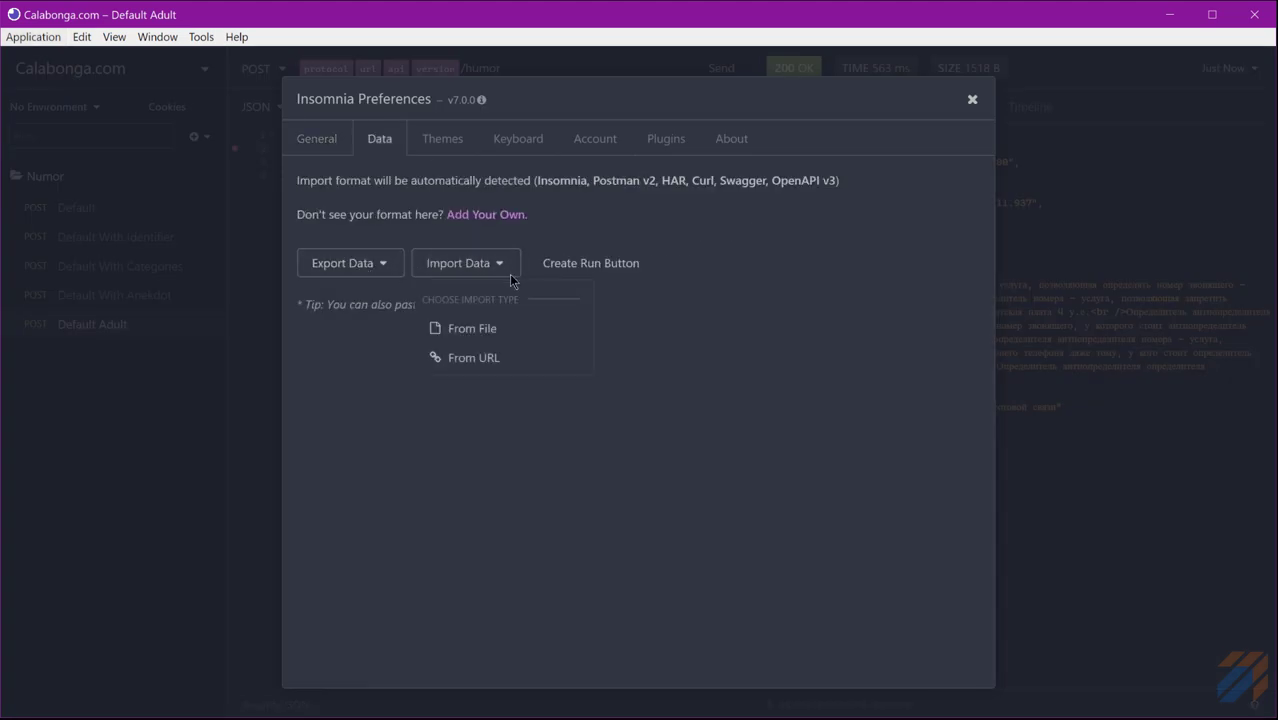
left_click(516, 330)
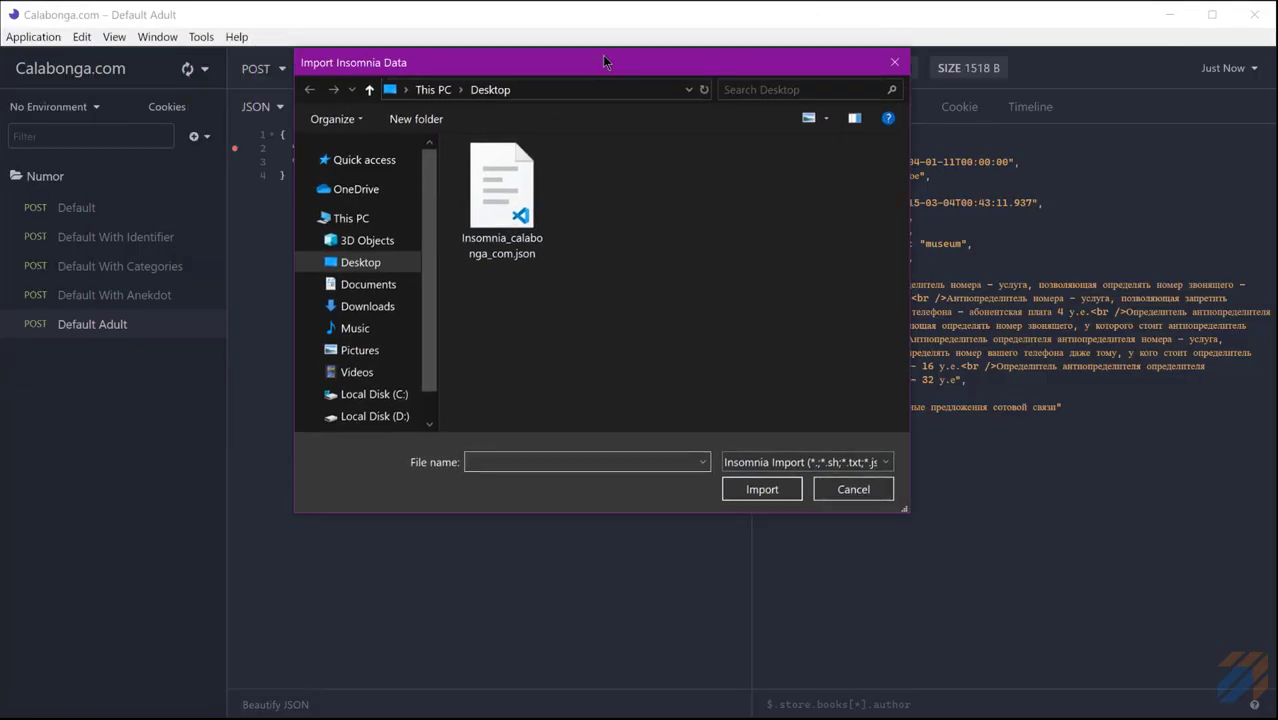
left_click(877, 466)
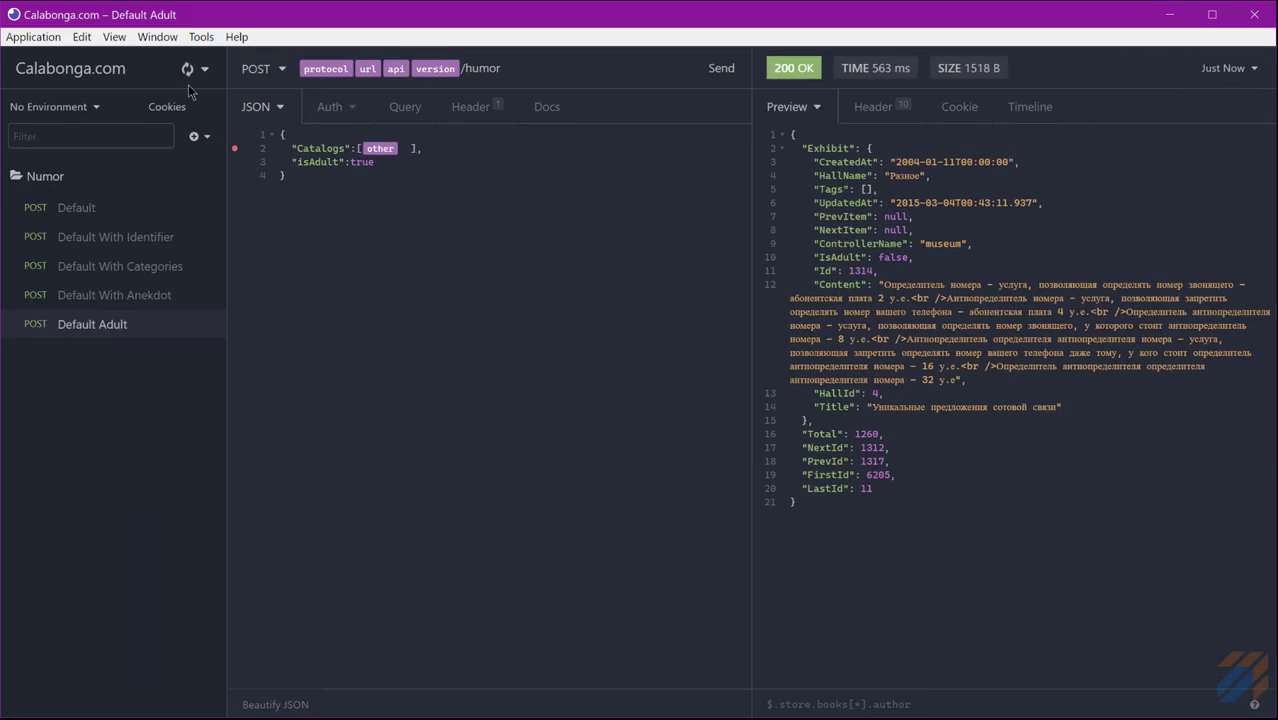
- Review the available themes, the plugin installation options and the list of keyboard shortcuts in the application preferences
left_click(81, 37)
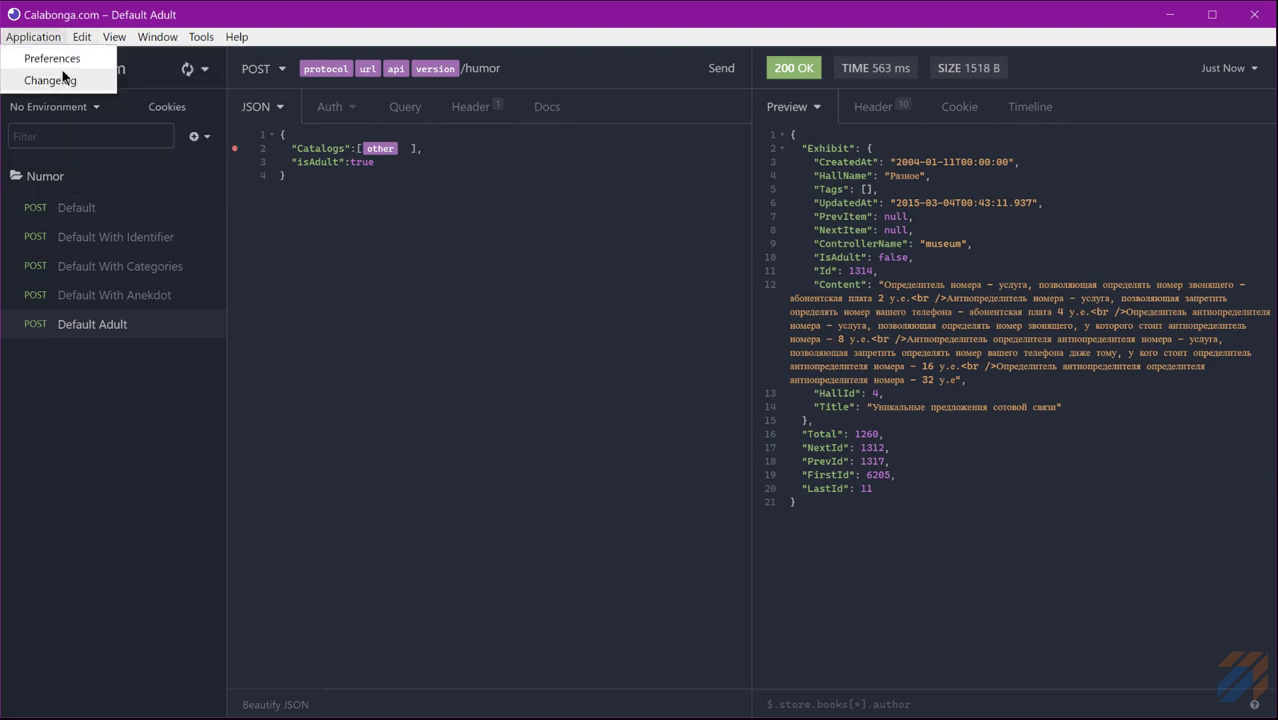
left_click(50, 55)
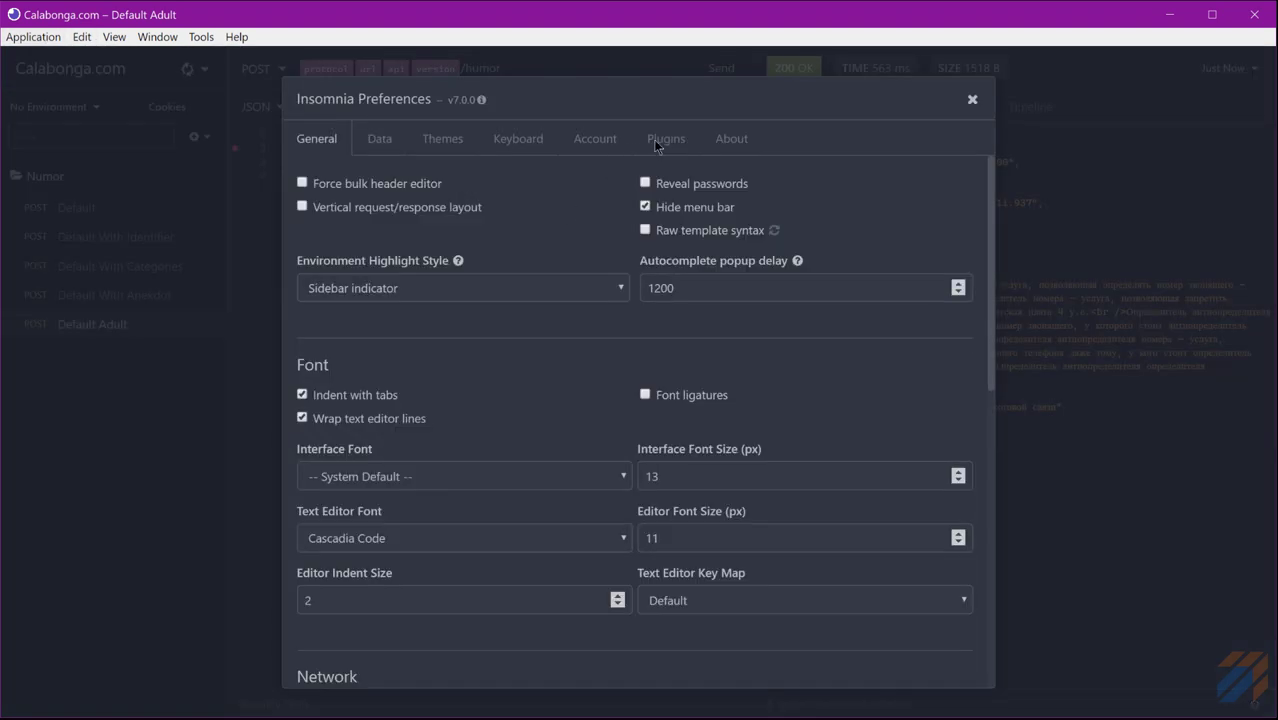
left_click(653, 139)
left_click(442, 139)
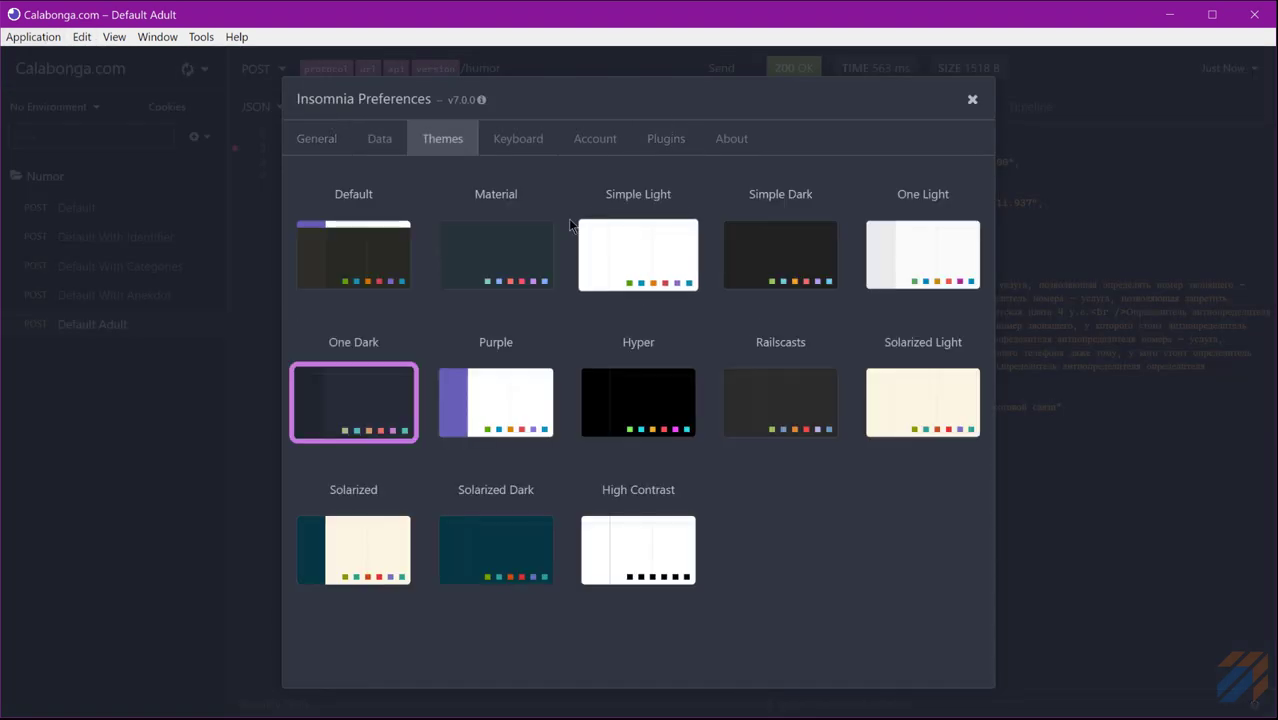
left_click(667, 140)
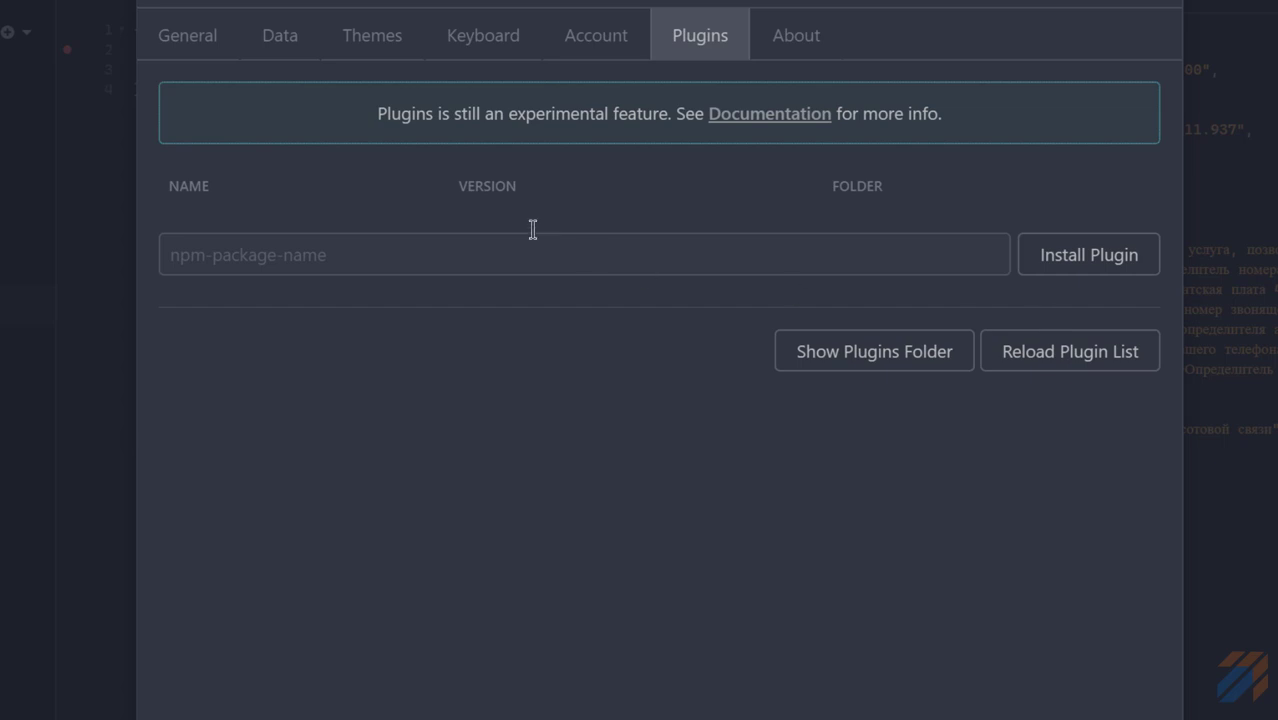
left_click(484, 198)
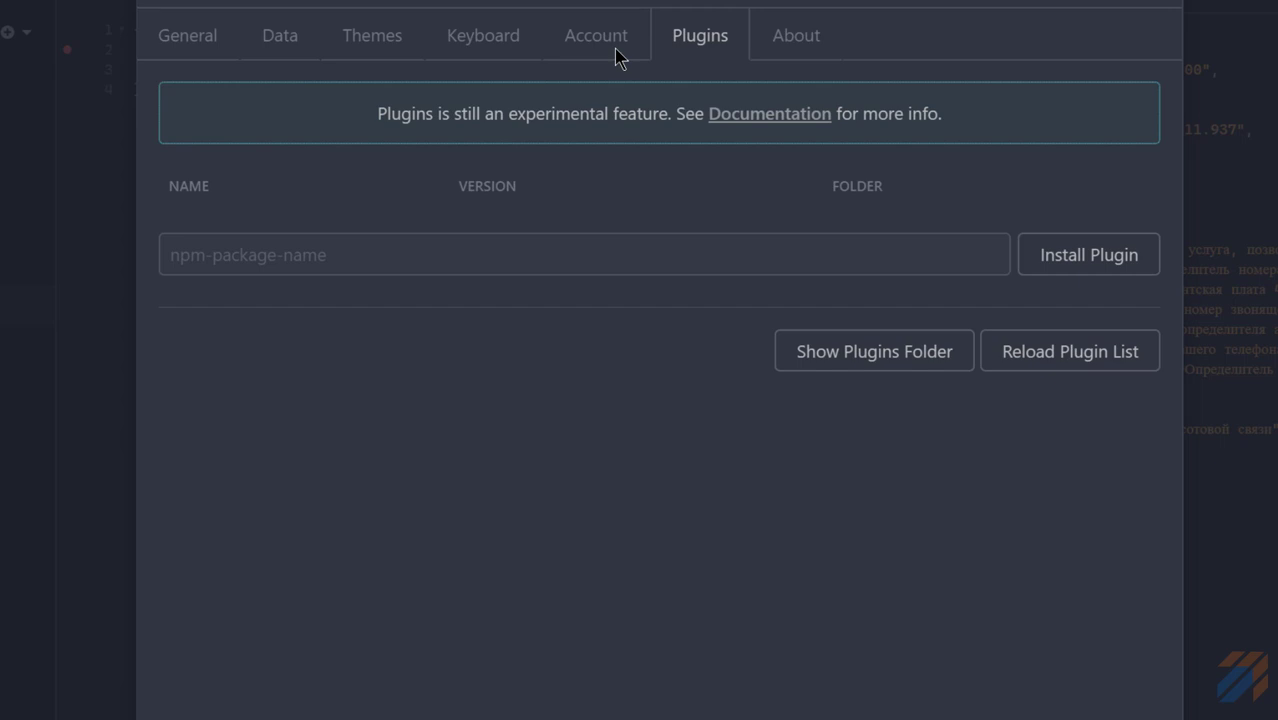
left_click(499, 40)
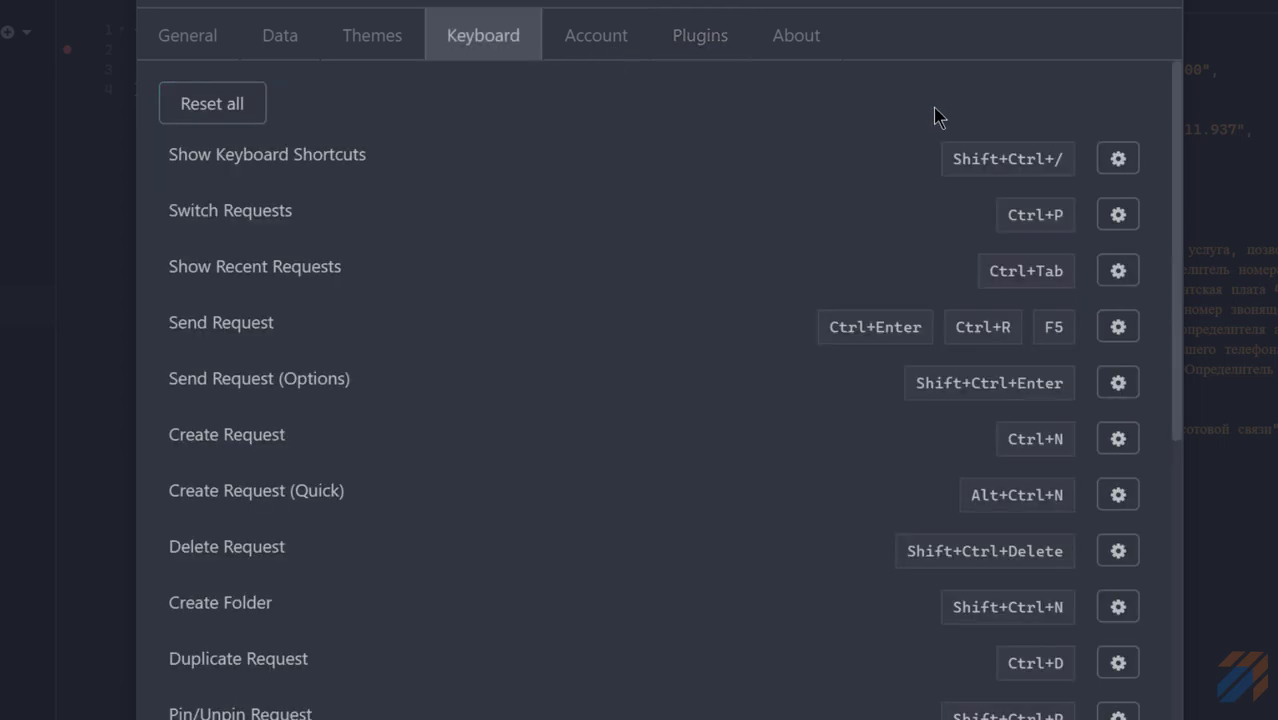
- Review the account options in the application preferences and close the preferences
left_click_drag(1175, 177, 1193, 108)
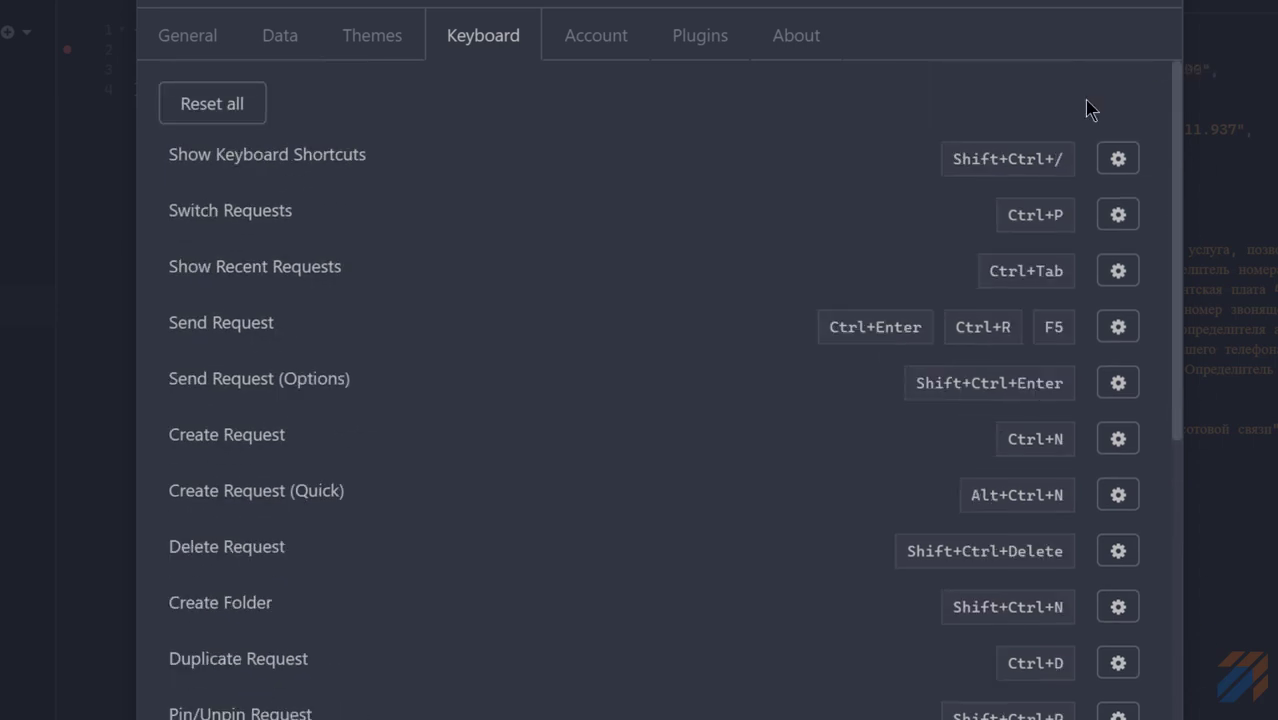
left_click(590, 40)
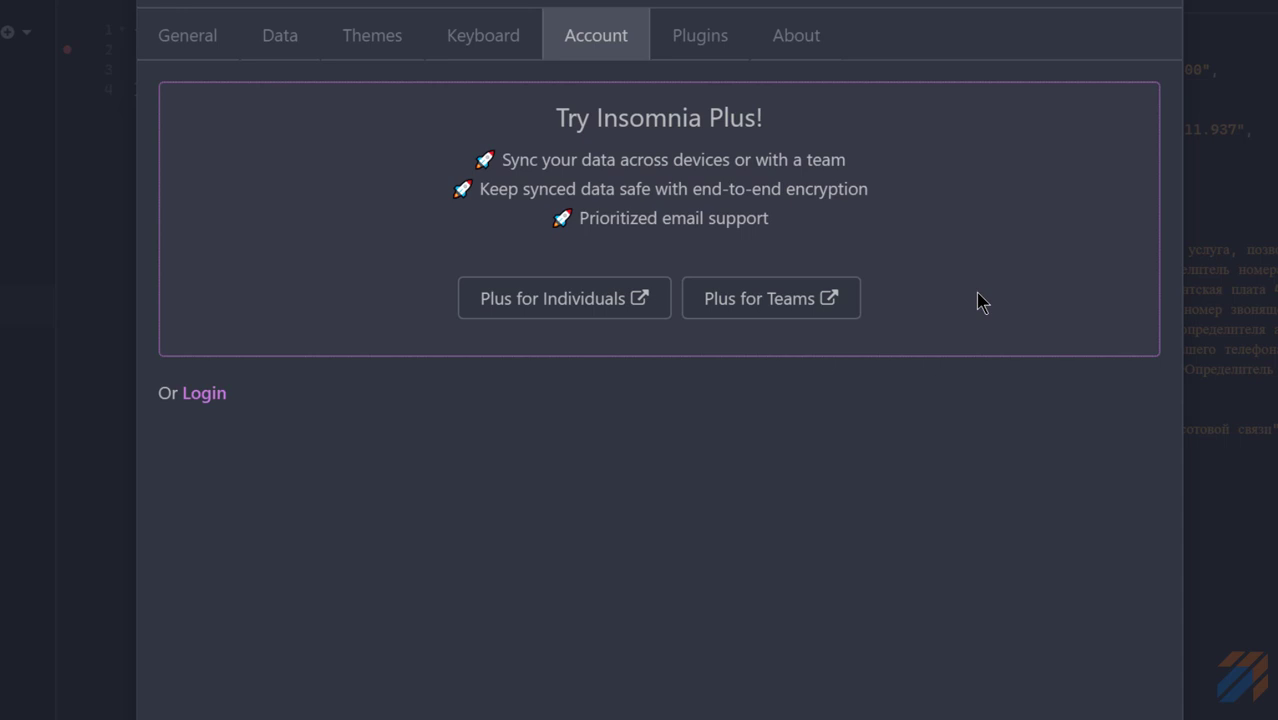
left_click(1150, 4)
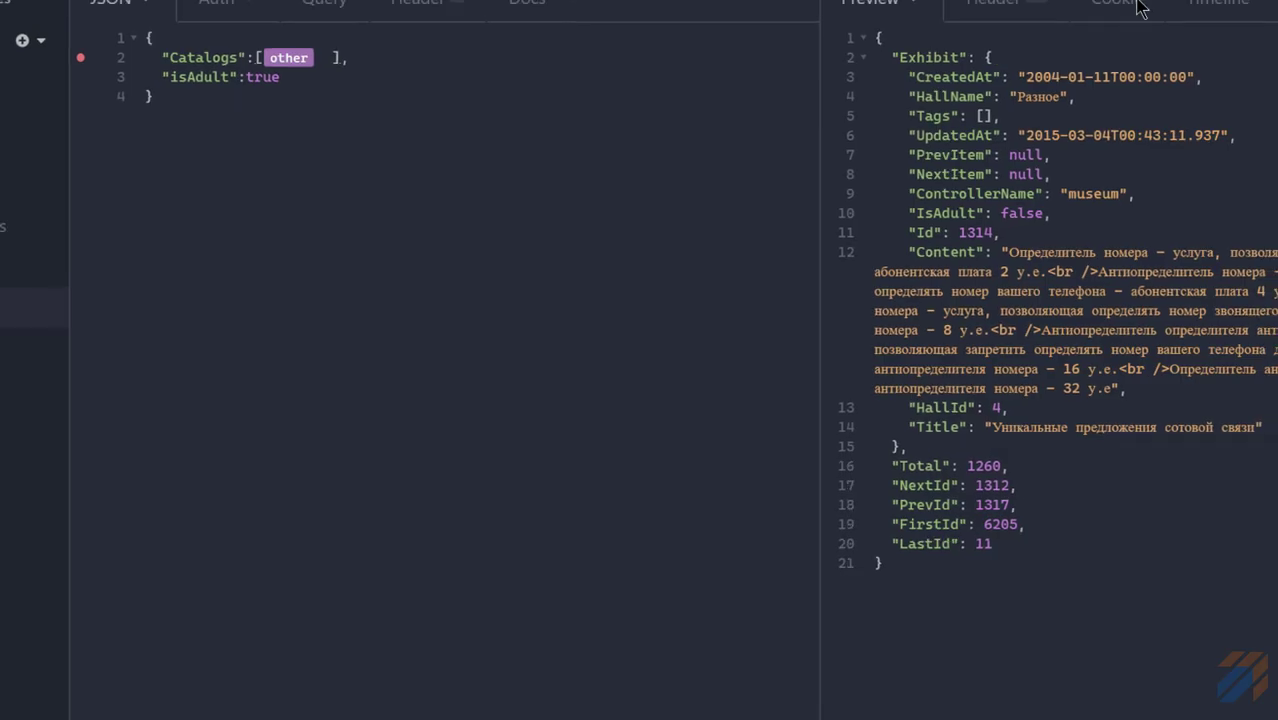
- Examine the timeline, headers and cookies of the "Default Adult" response
left_click(1067, 85)
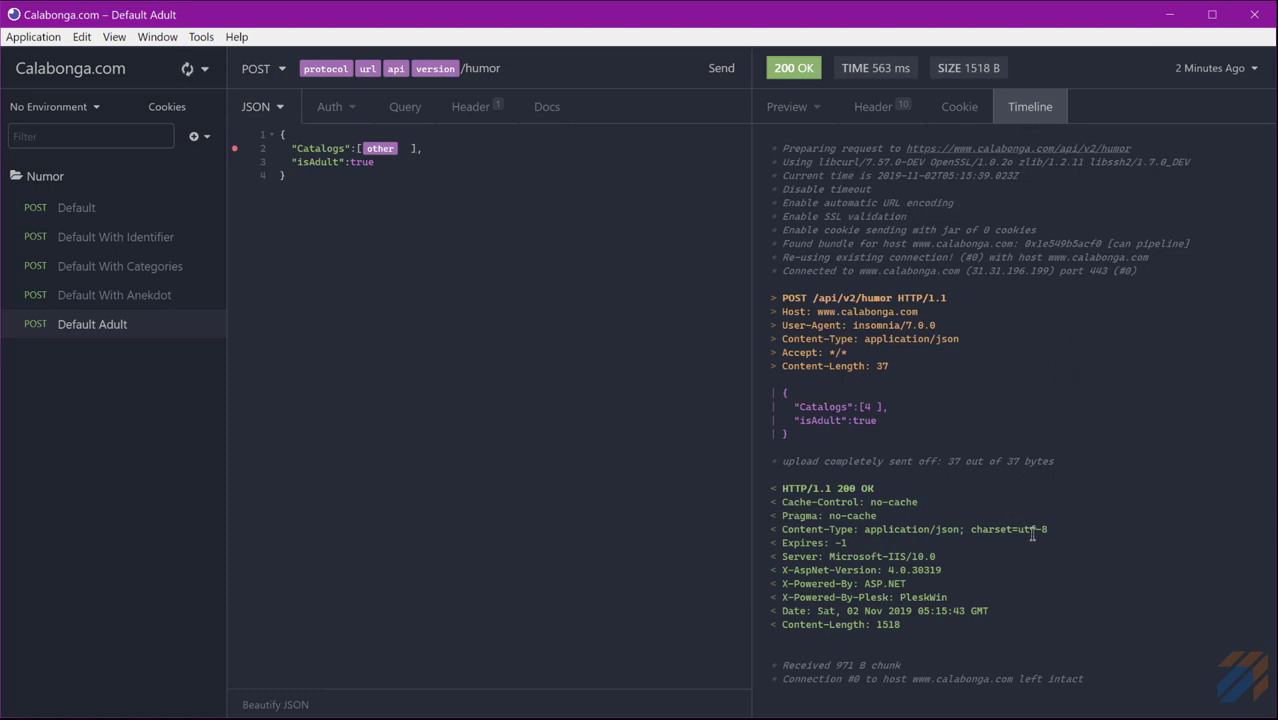
left_click(878, 107)
left_click(961, 108)
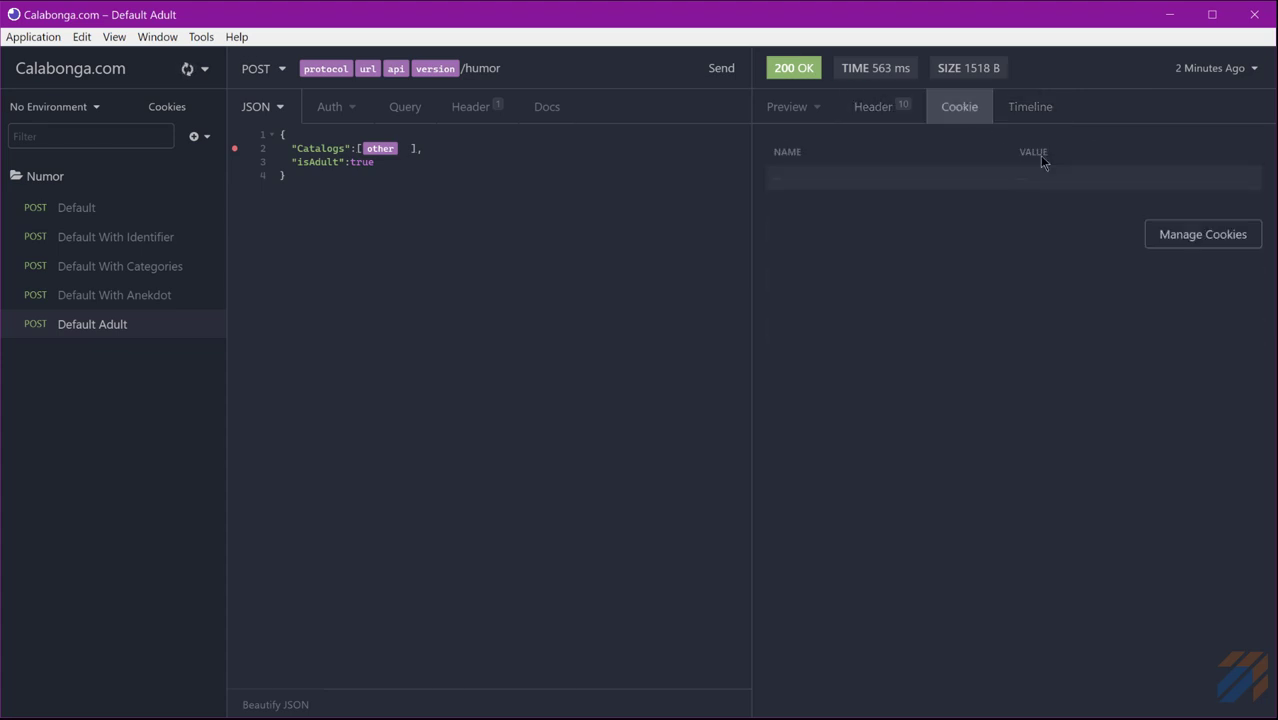
- Review the authentication types available for the "Default Adult" request without choosing one
left_click(329, 108)
left_click(362, 114)
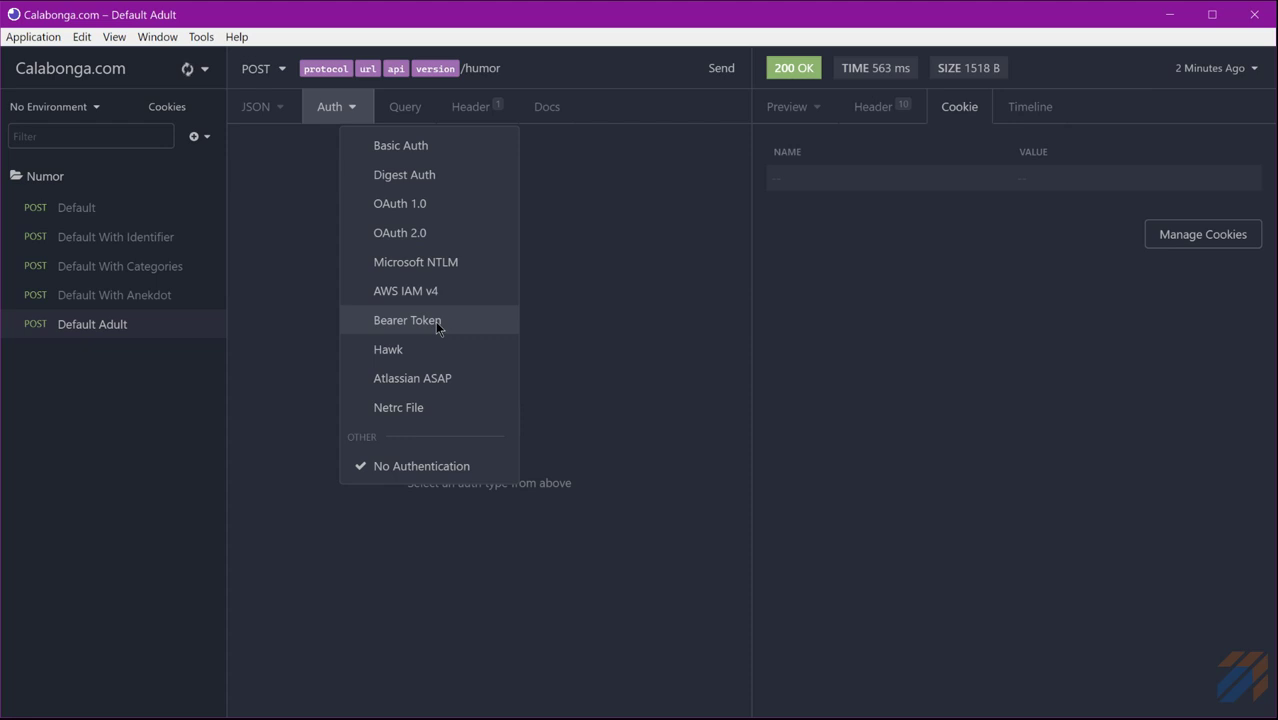
left_click(412, 112)
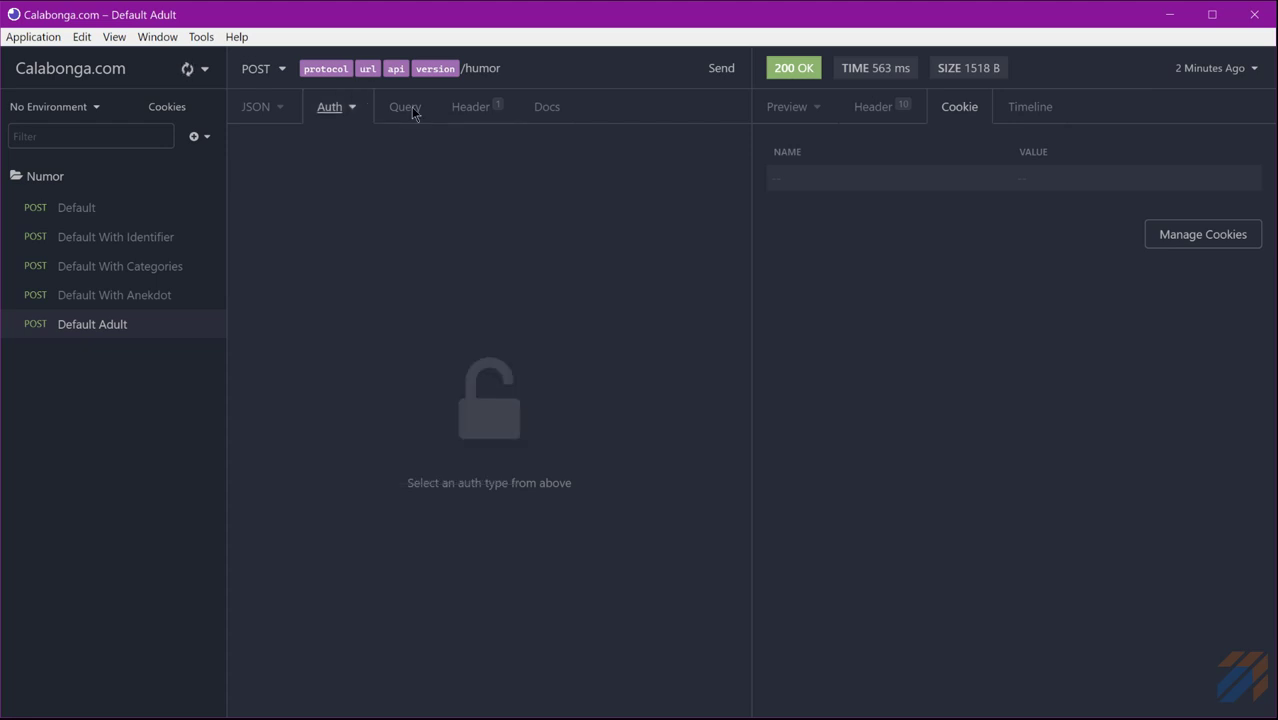
- Add a query parameter to "Default Adult" with the environment variable history as its name
left_click(406, 107)
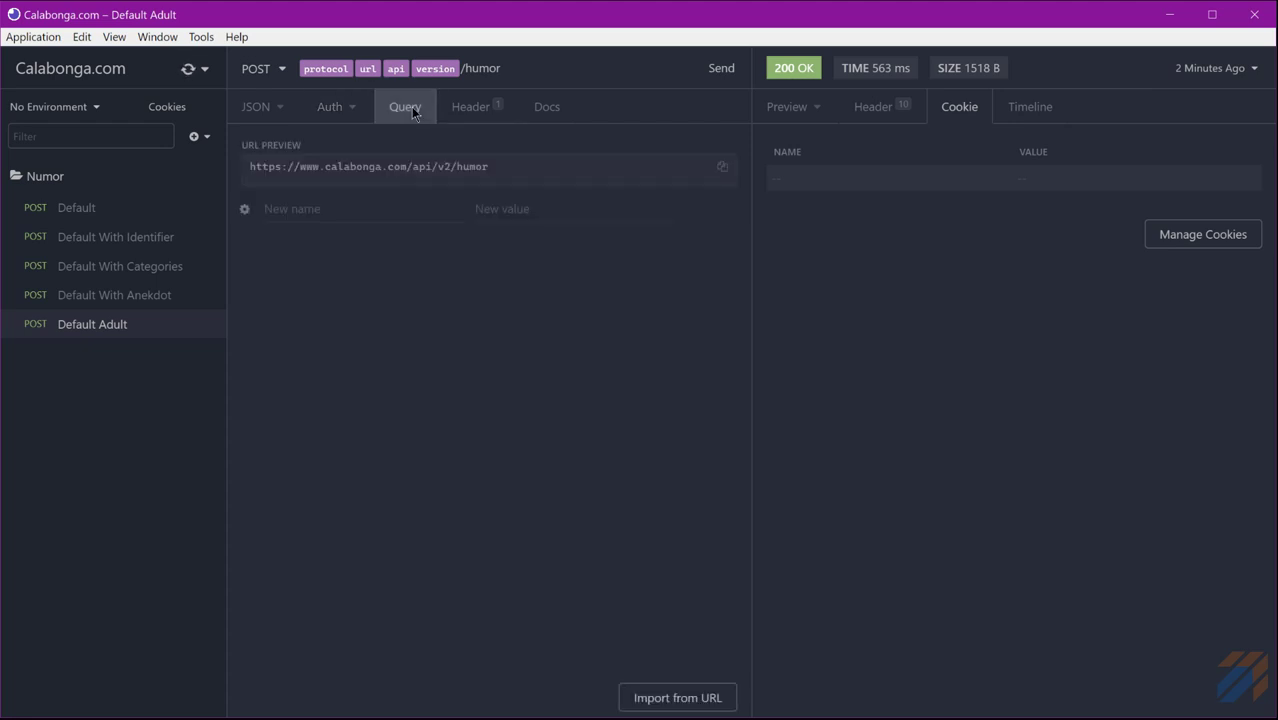
left_click(286, 211)
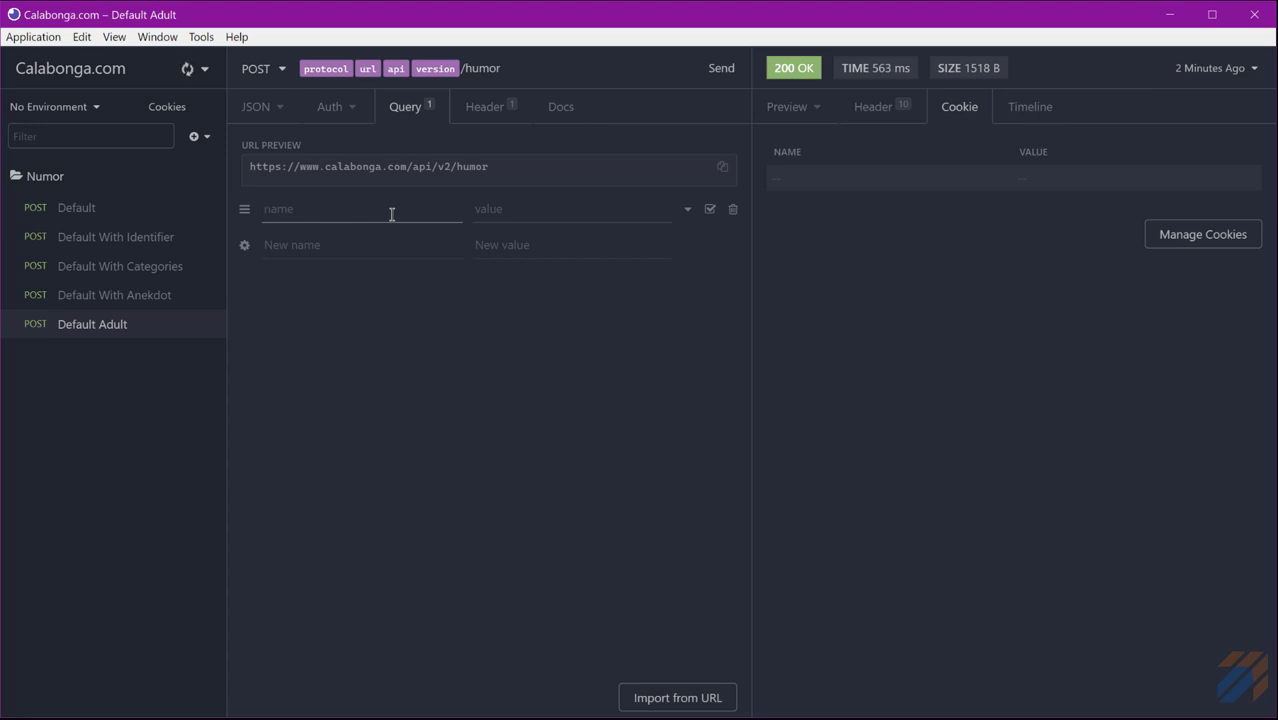
key("ctrl+space")
key("Down")
key("Down")
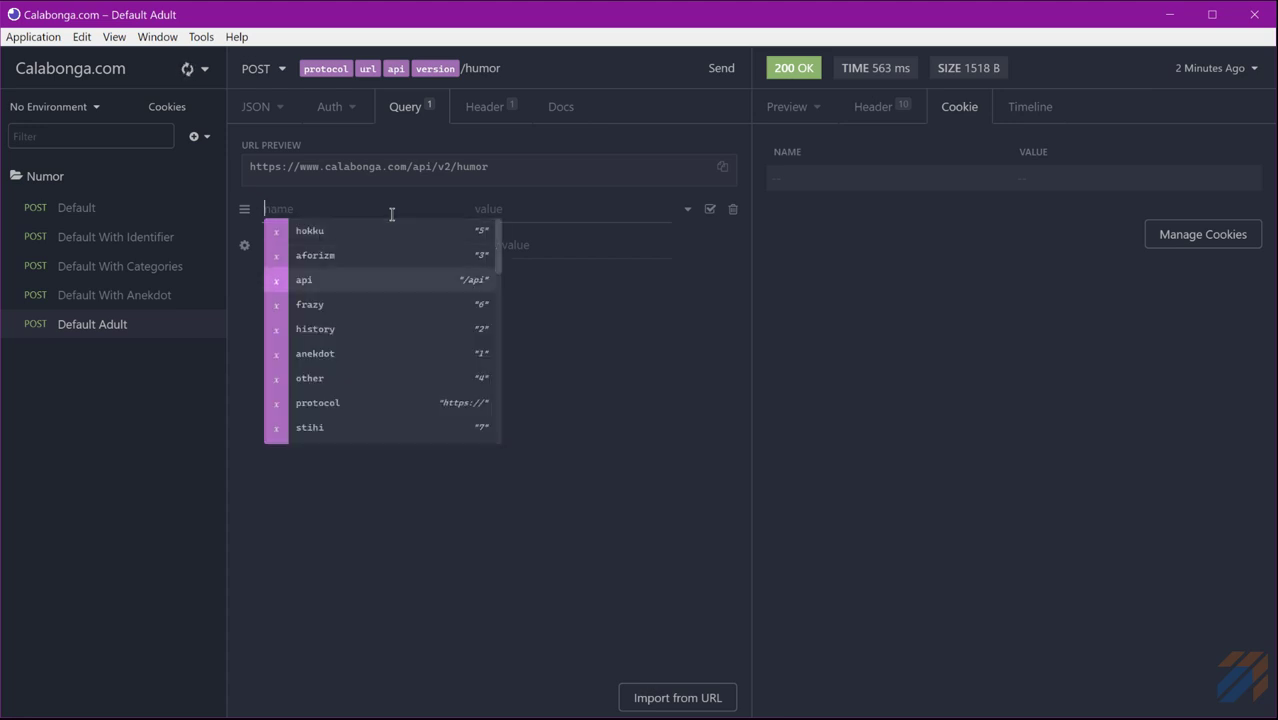
key("Down")
key("Down")
key("Return")
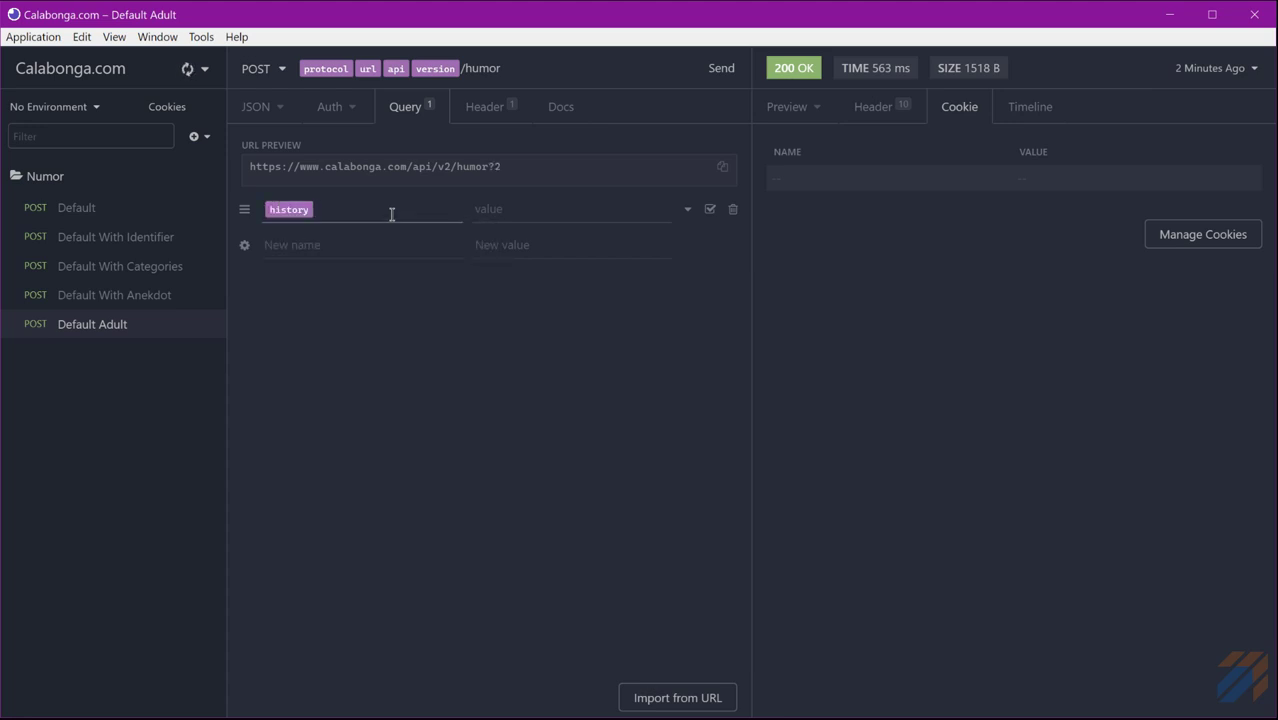
- Set the value of the history query parameter to the environment variable other
key("Tab")
key("ctrl+space")
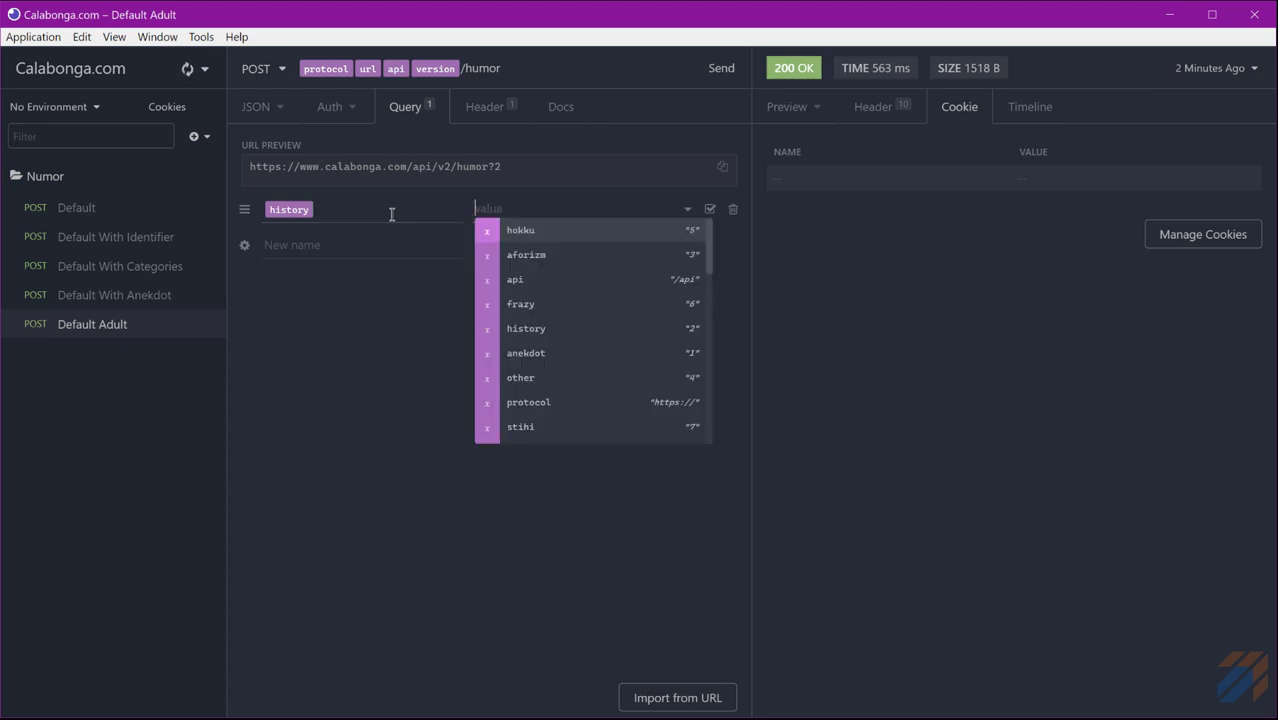
key("Down")
key("Down")
key("Down")
key("Down")
key("Down")
key("Down")
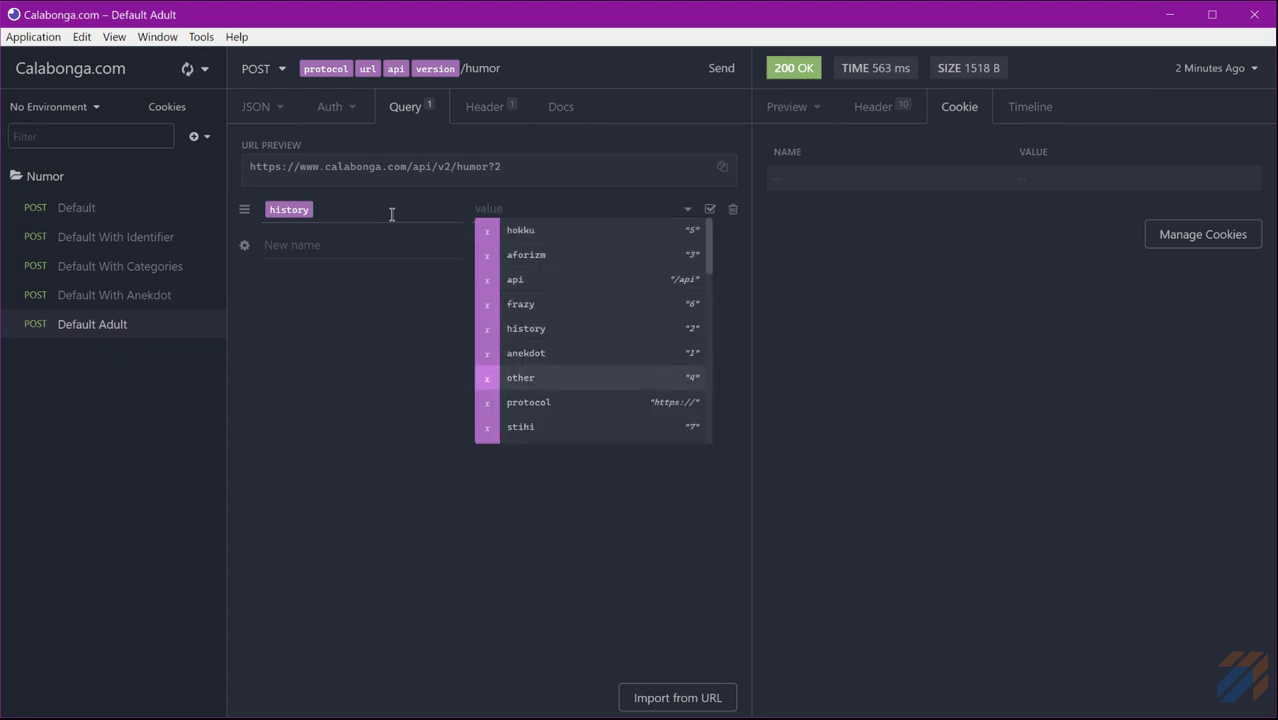
key("Return")
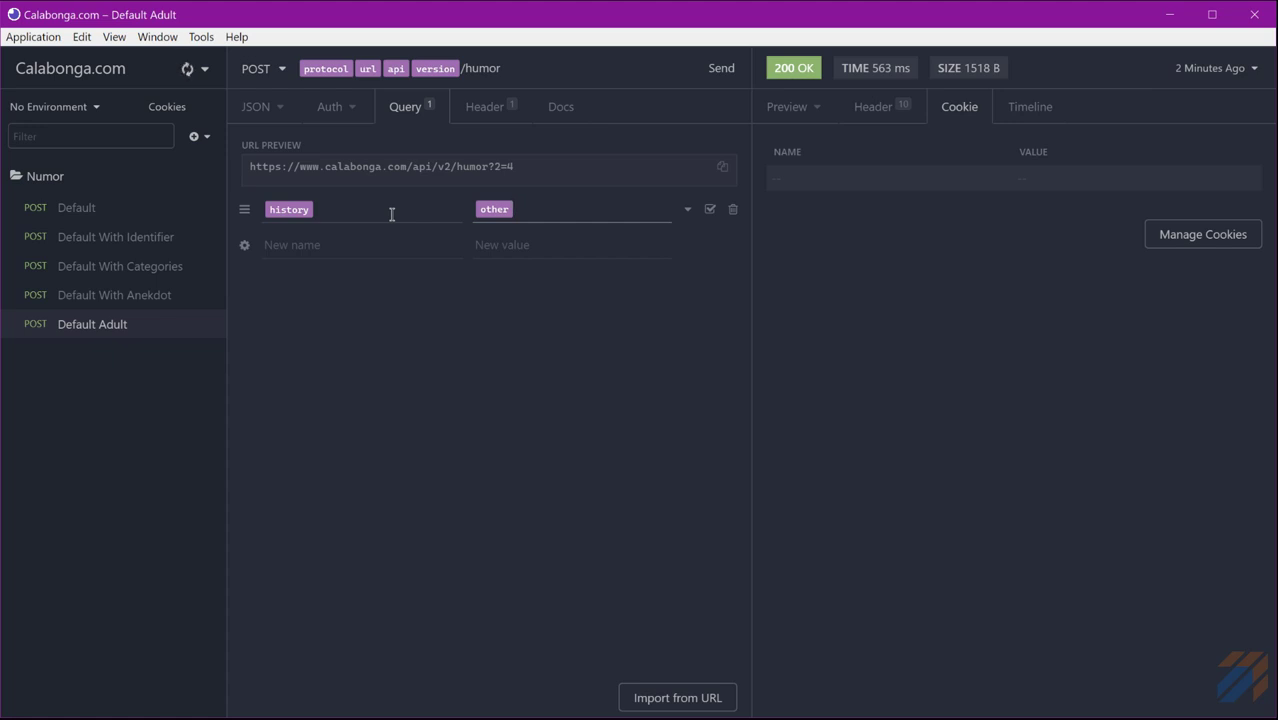
- Review the variables of the base environment and delete the history query parameter from "Default Adult"
left_click(91, 107)
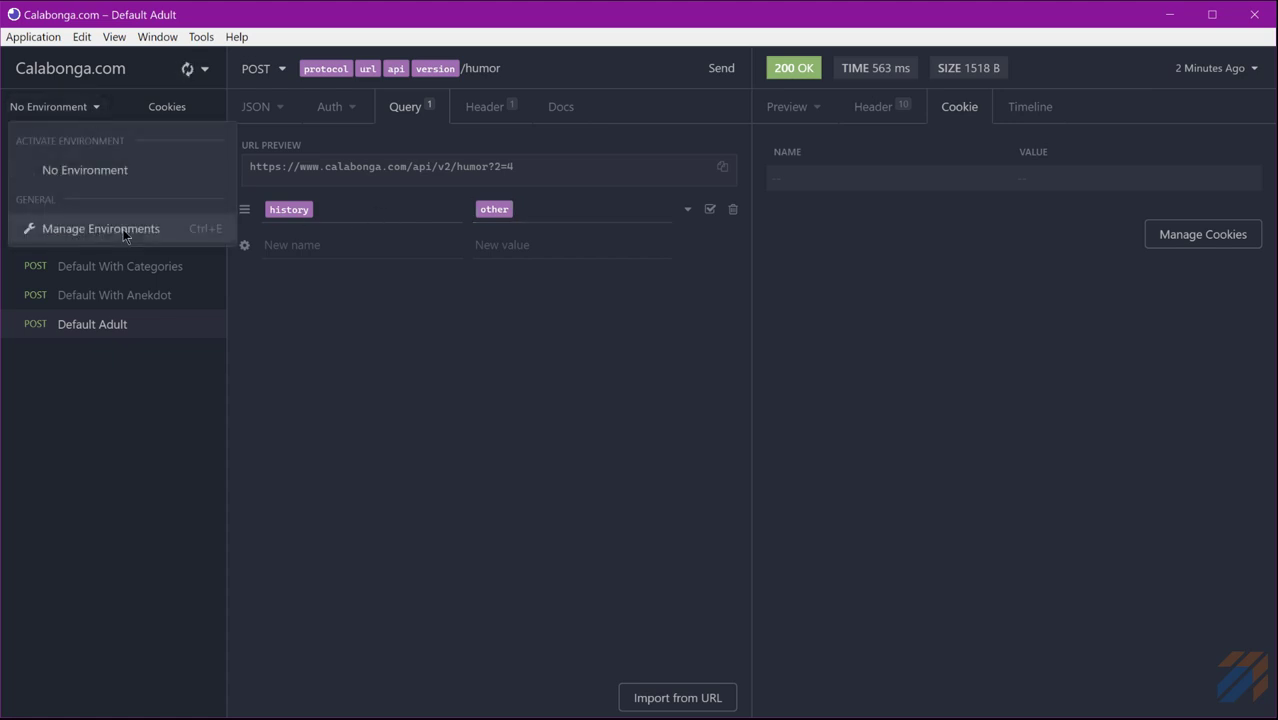
left_click(60, 228)
left_click(577, 234)
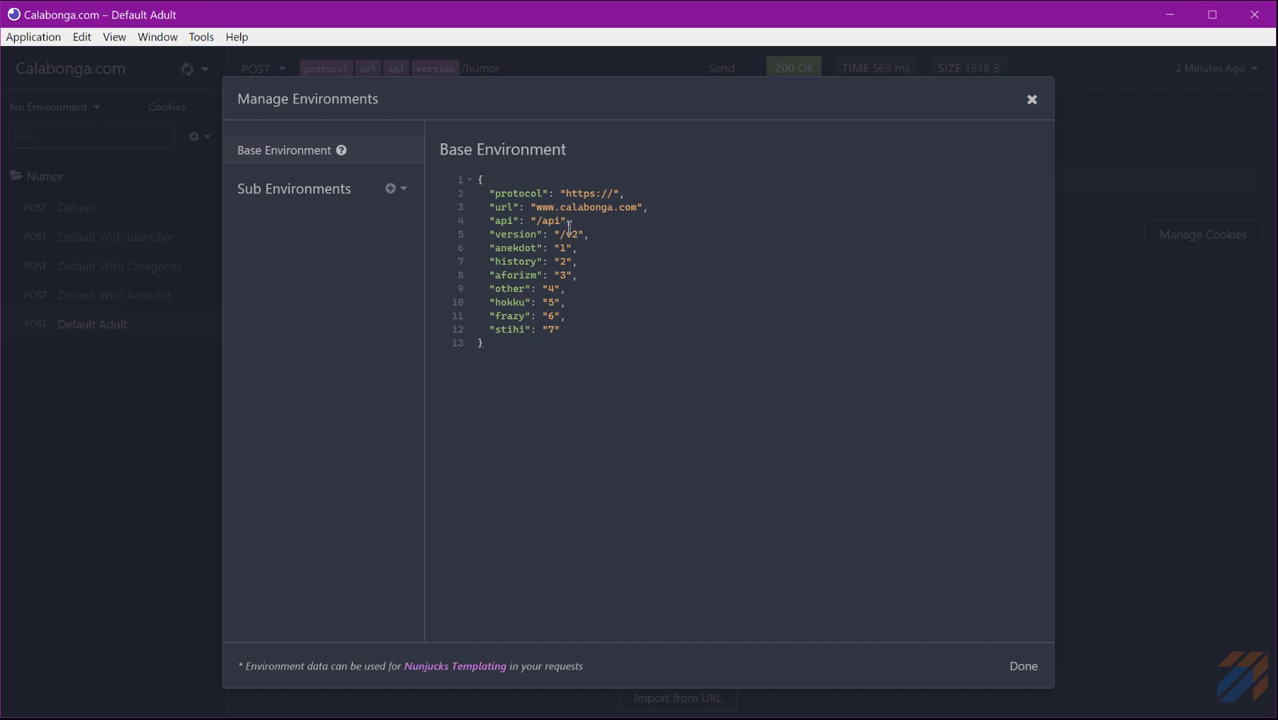
left_click(1028, 669)
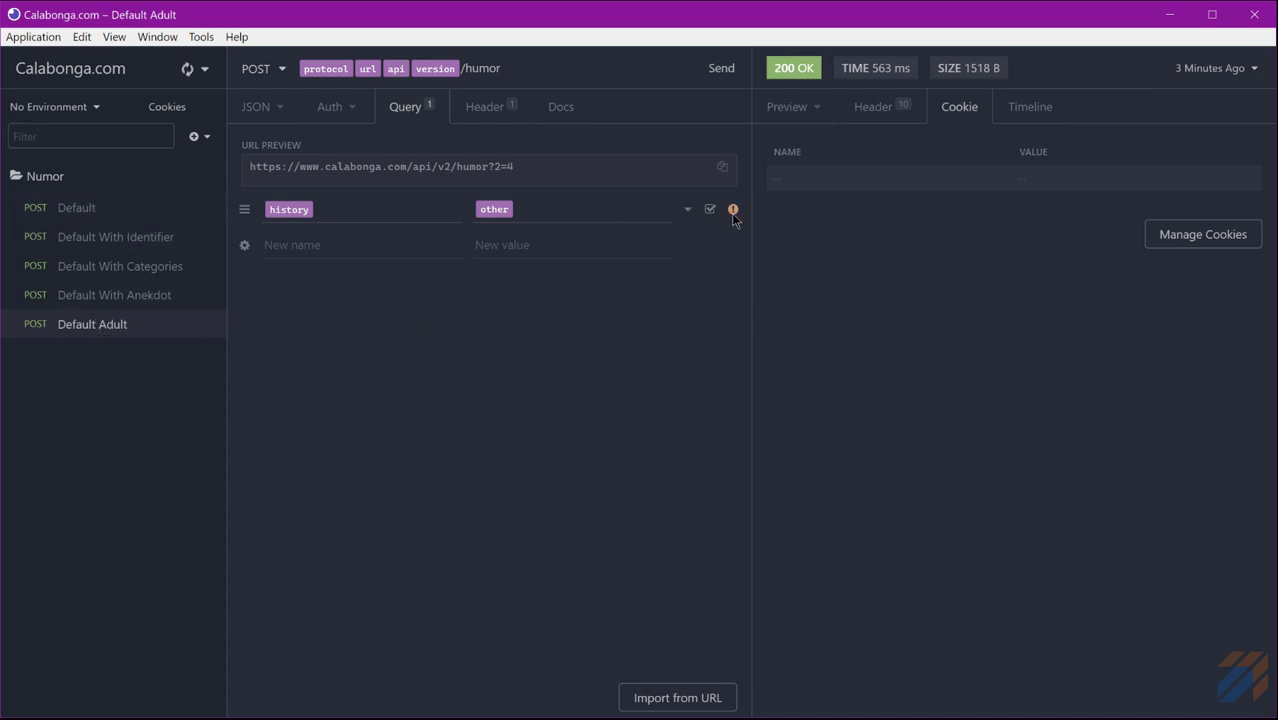
left_click(733, 209)
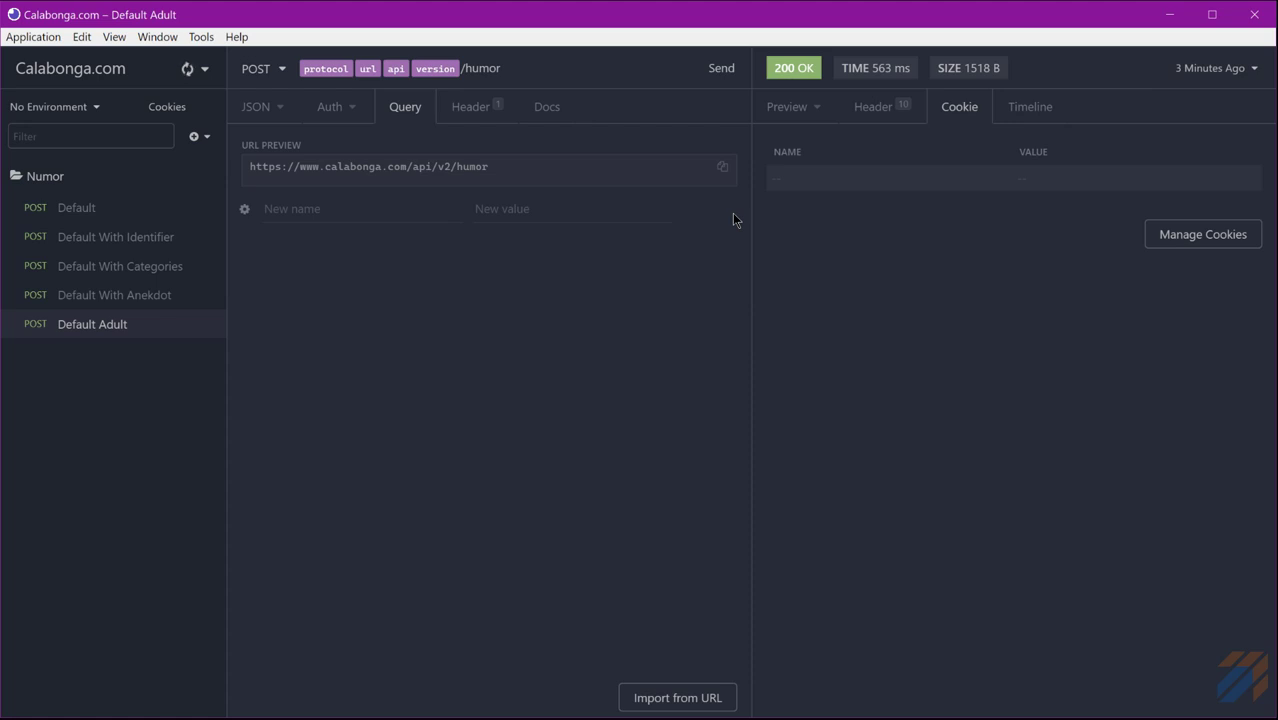
- Review the request settings of "Default Adult" without adding a description, and return the response to its preview
left_click(546, 110)
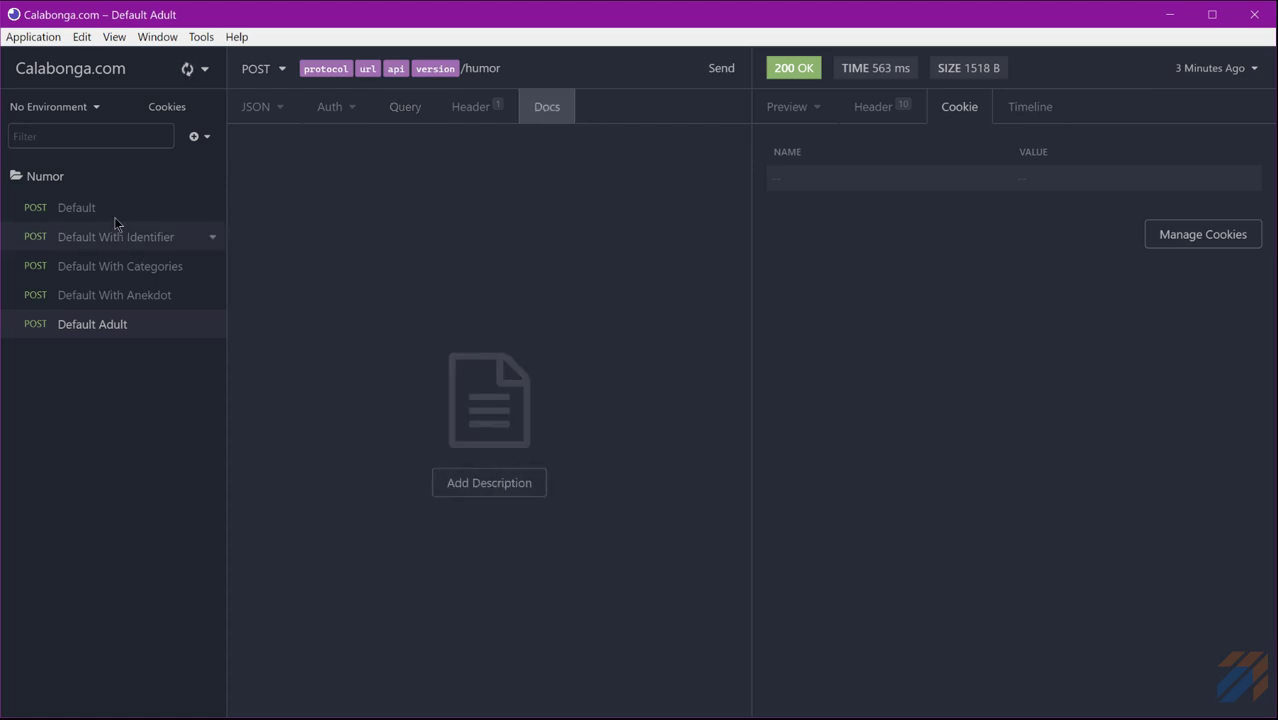
left_click(491, 483)
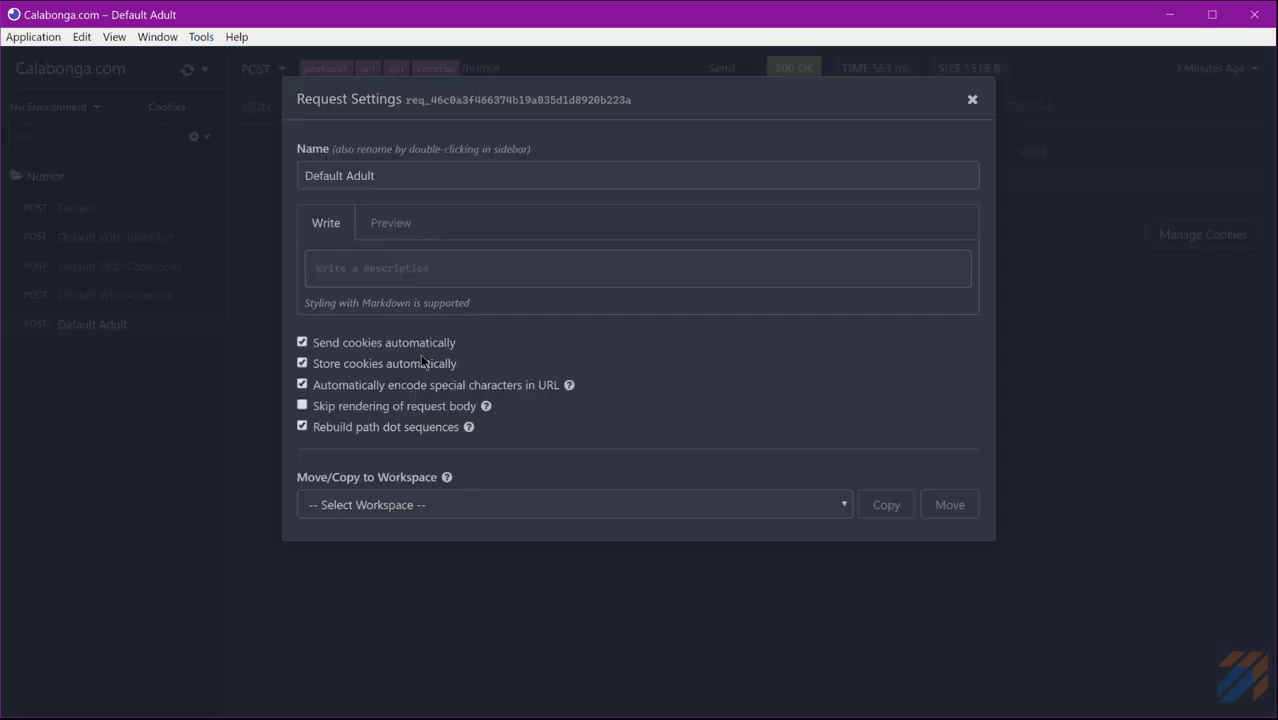
left_click(576, 262)
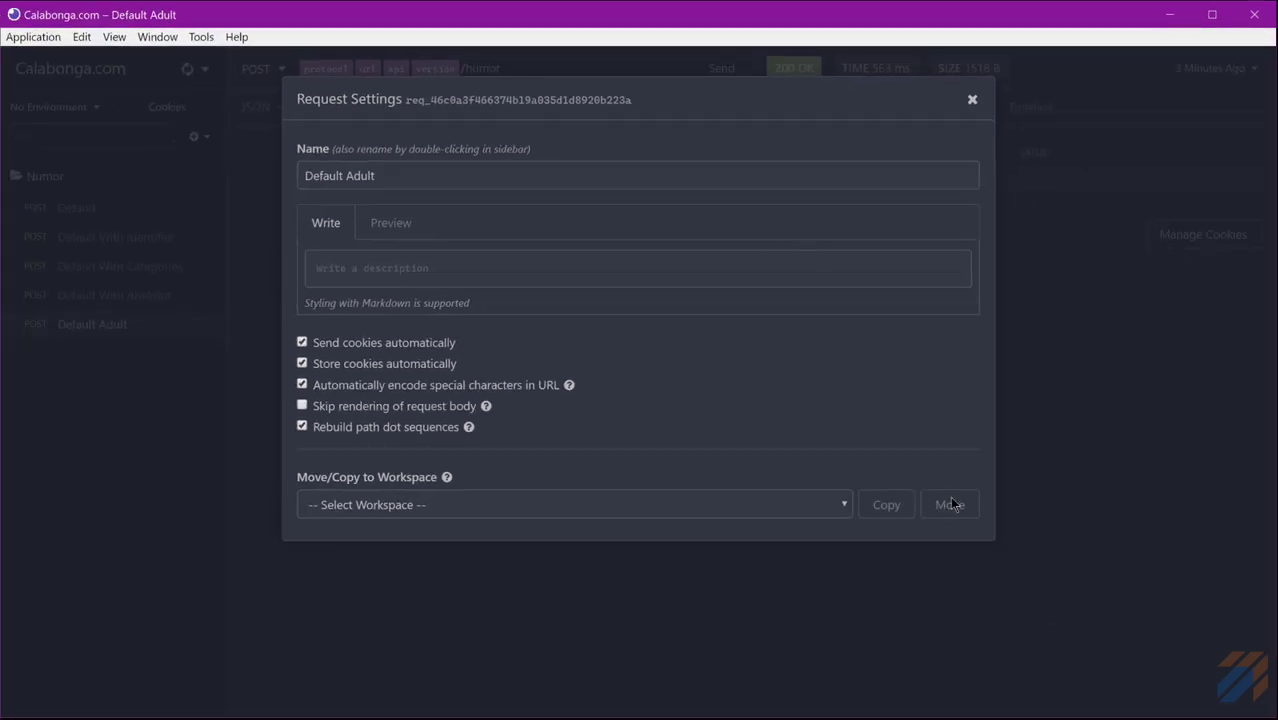
left_click(972, 100)
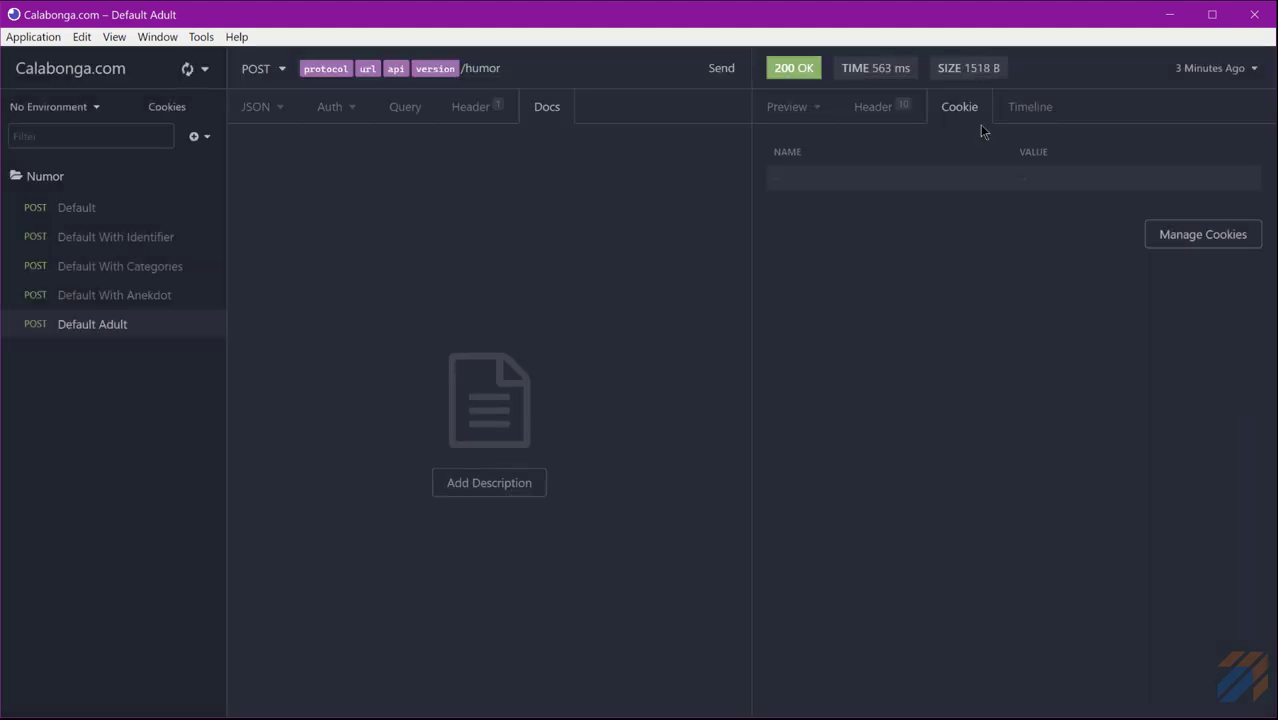
left_click(790, 106)
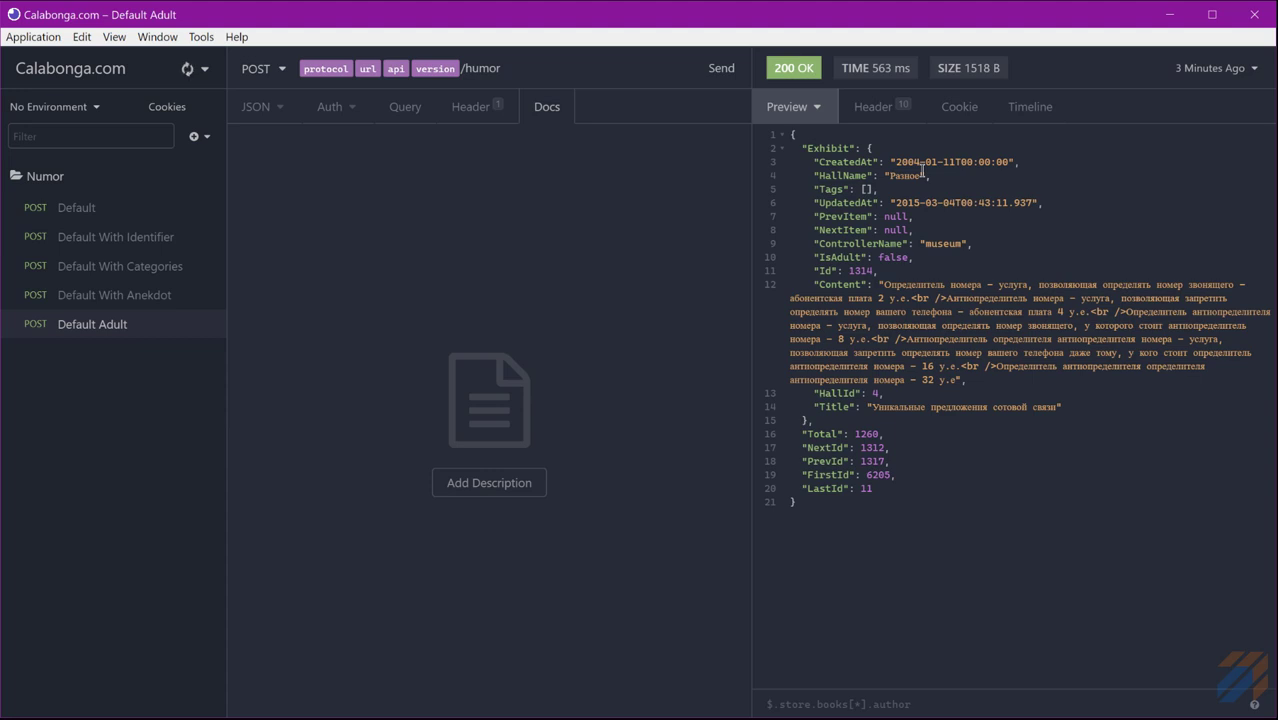